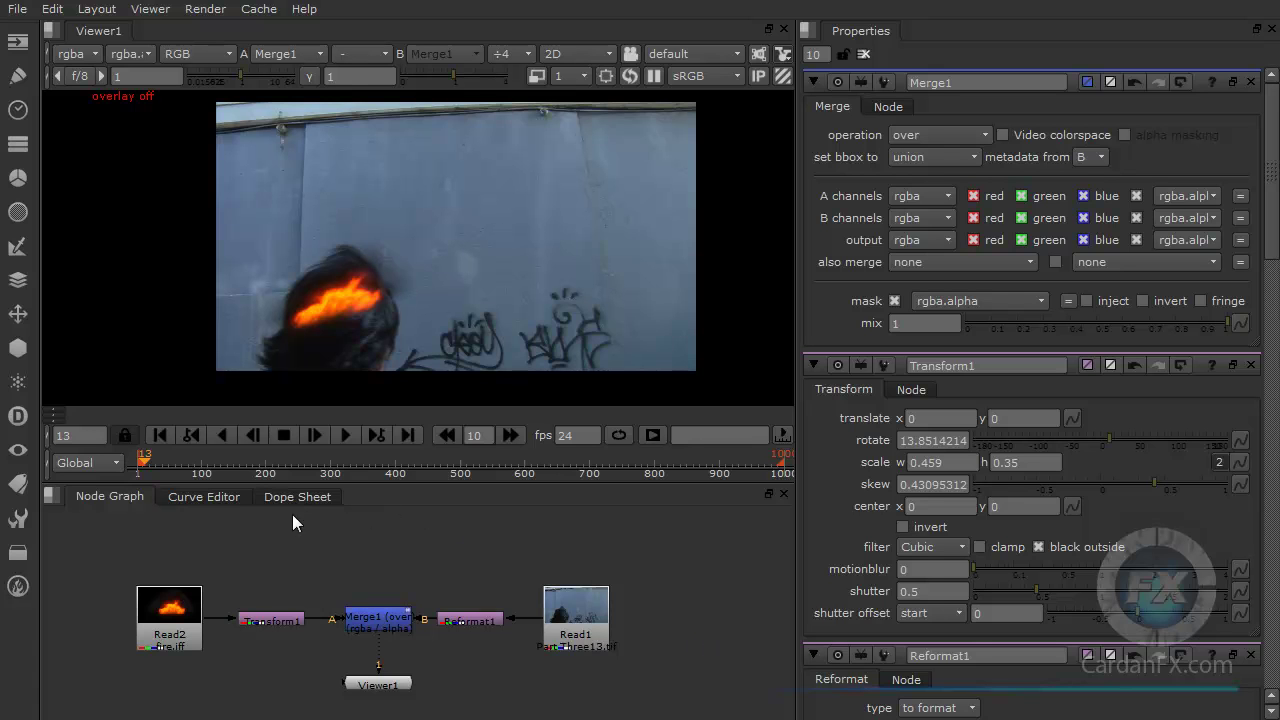
Step: Set the viewer's timeline range to Input
{"action": "left_click", "coordinate": [95, 462]}
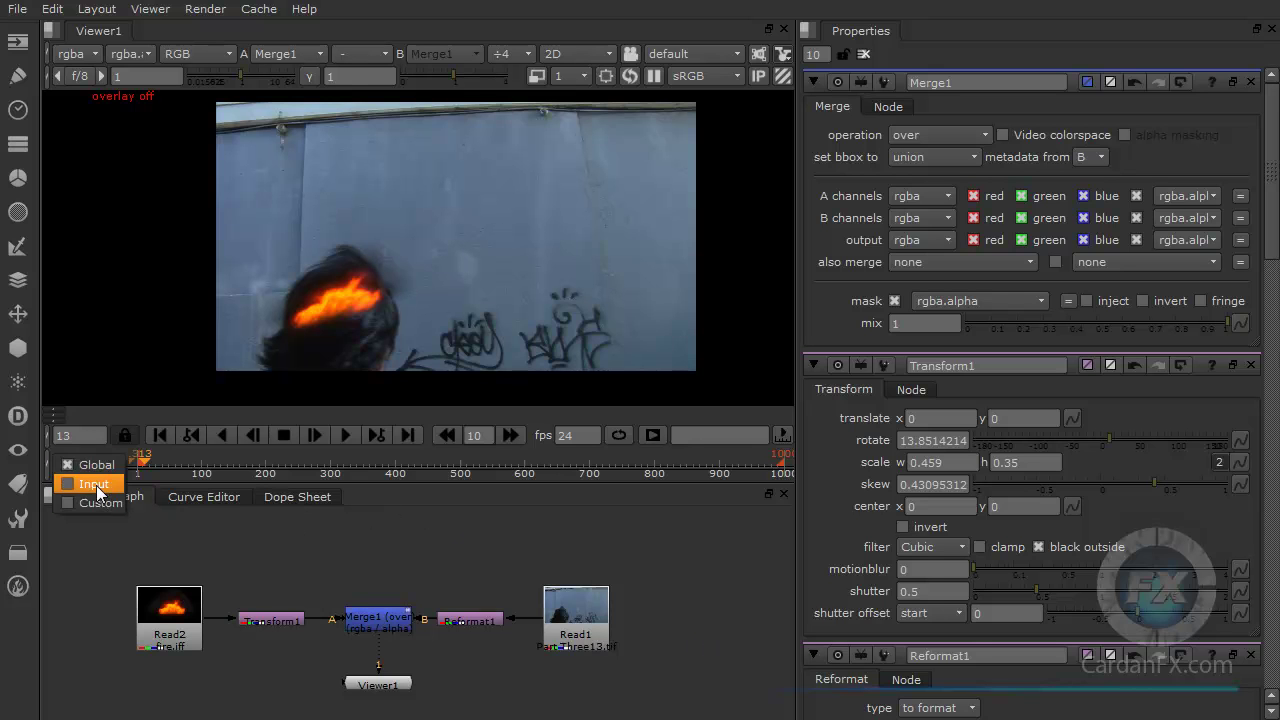
{"action": "left_click", "coordinate": [96, 485]}
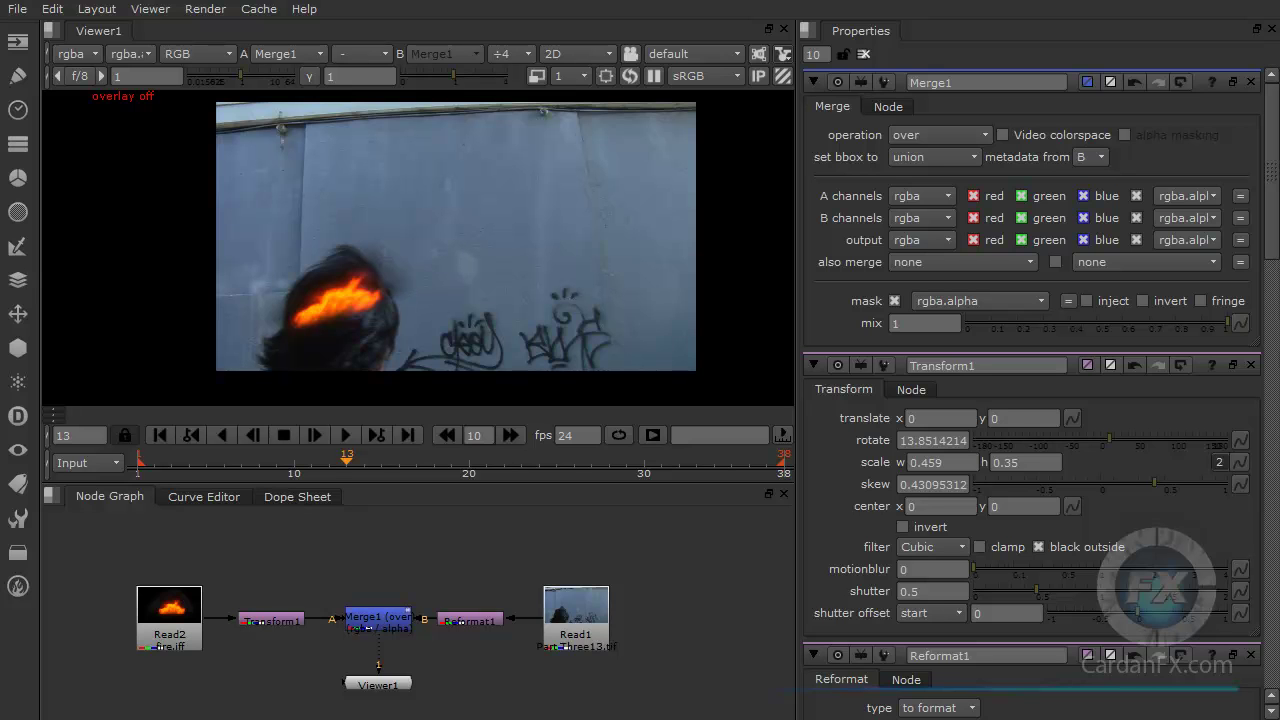
Step: Bring the Render folder's PNG frame sequence from Windows Explorer into the Nuke node graph as a Read node
{"action": "key", "text": "alt+Tab"}
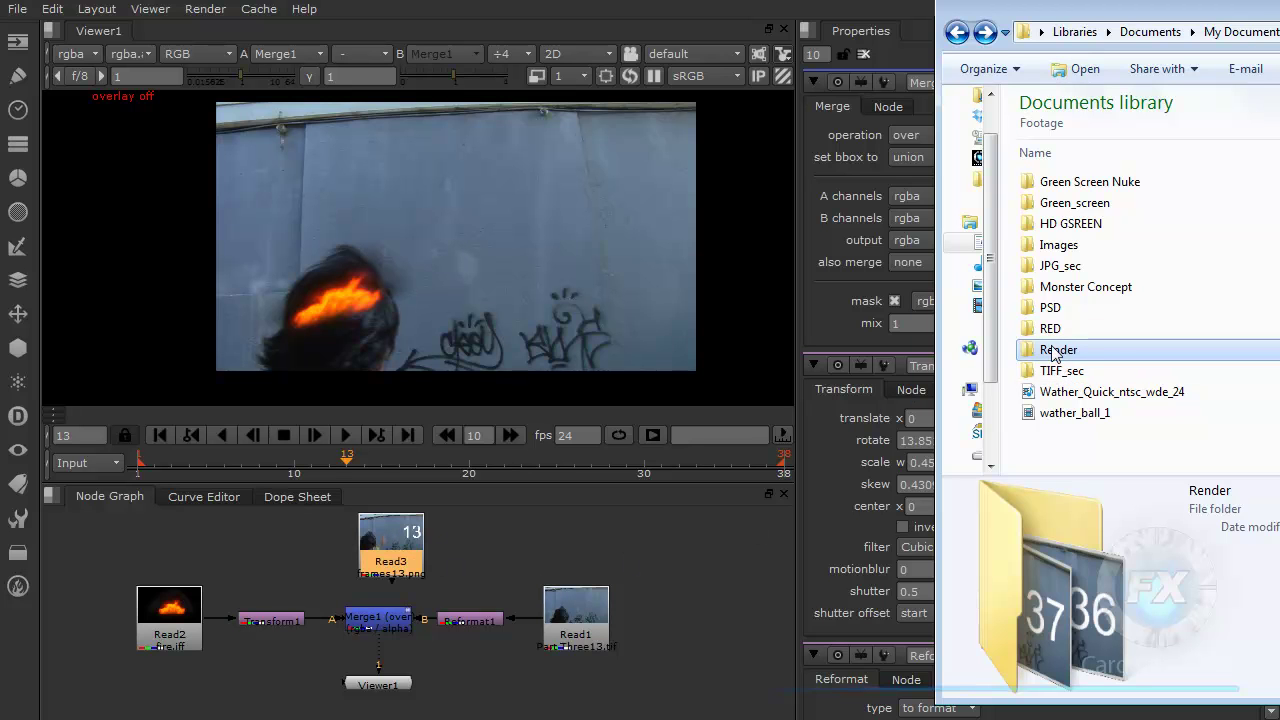
{"action": "left_click_drag", "start_coordinate": [1048, 14], "coordinate": [980, 23]}
{"action": "key", "text": "alt+Tab"}
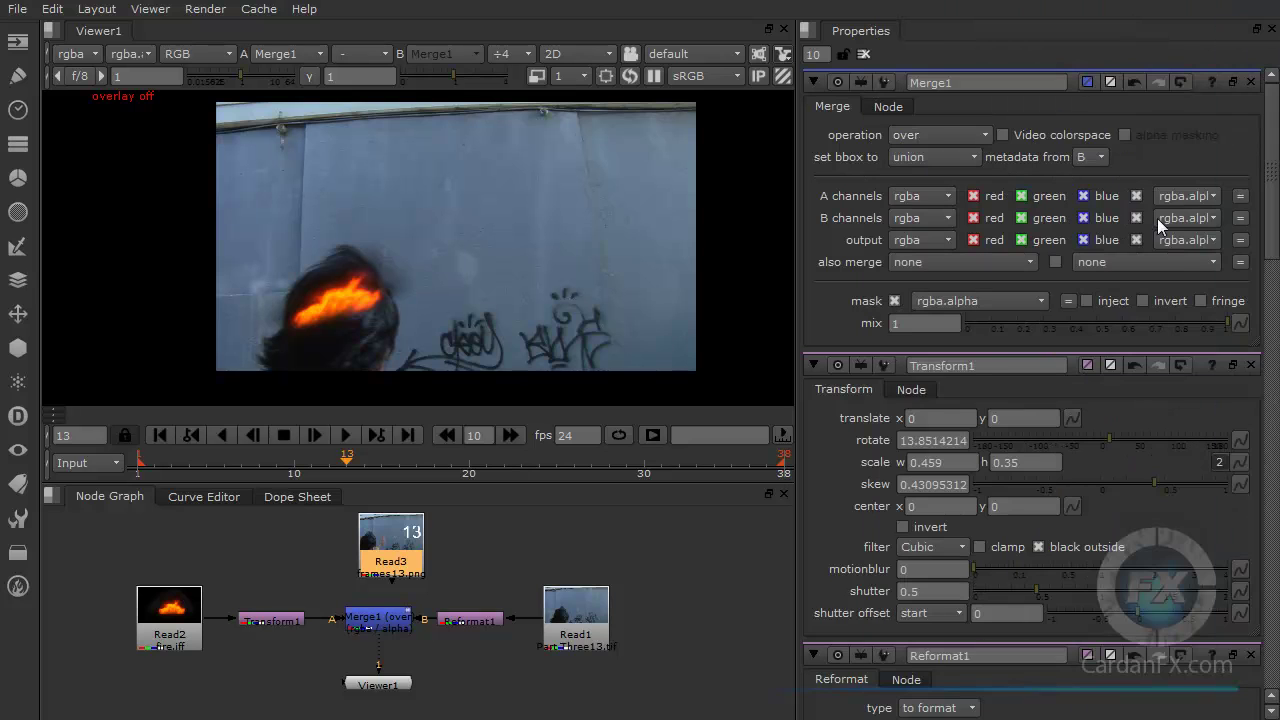
Step: Place the new Read3 node beside Read1, connect Viewer1 to it and line up Viewer1 underneath
{"action": "left_click_drag", "start_coordinate": [382, 548], "coordinate": [690, 606]}
{"action": "middle_click_drag", "start_coordinate": [483, 698], "coordinate": [451, 657]}
{"action": "left_click_drag", "start_coordinate": [315, 657], "coordinate": [589, 698]}
{"action": "mouse_move", "coordinate": [621, 610]}
{"action": "left_mouse_down"}
{"action": "mouse_move", "coordinate": [560, 704]}
{"action": "mouse_move", "coordinate": [619, 625]}
{"action": "left_mouse_up"}
{"action": "left_click_drag", "start_coordinate": [557, 662], "coordinate": [615, 585]}
{"action": "left_click_drag", "start_coordinate": [573, 692], "coordinate": [629, 690]}
{"action": "left_click", "coordinate": [630, 590]}
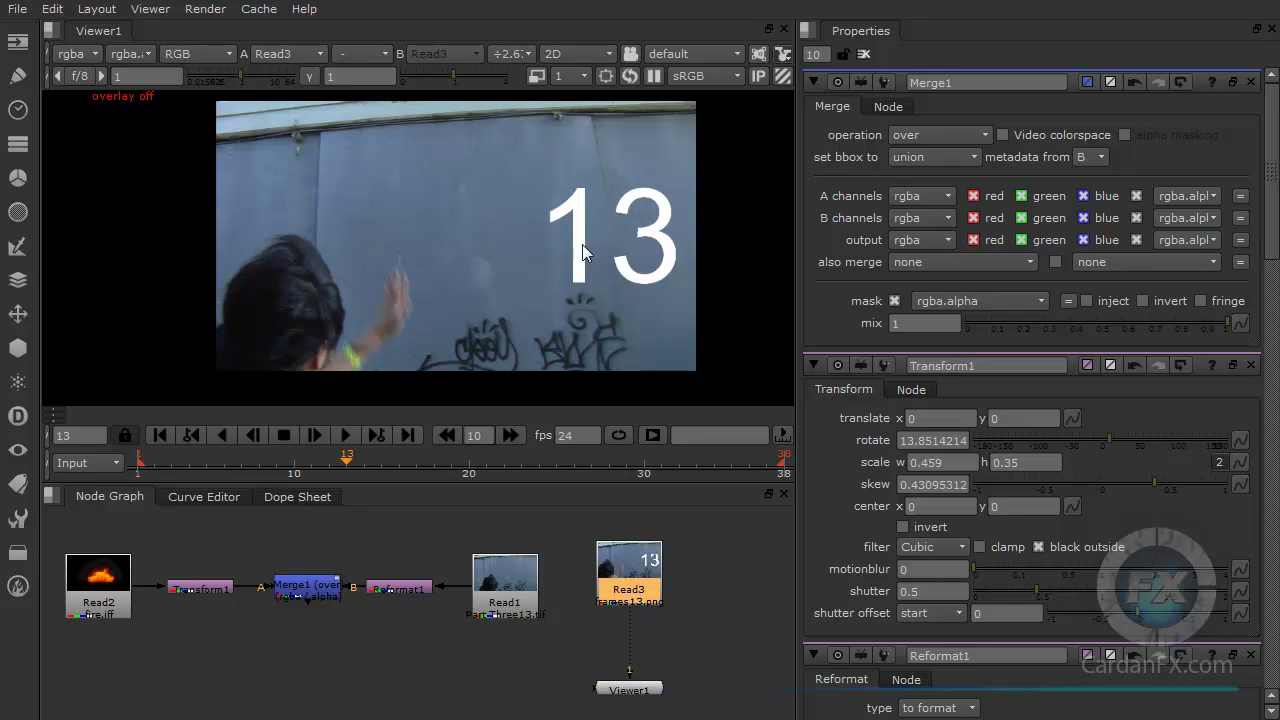
{"action": "left_click_drag", "start_coordinate": [643, 588], "coordinate": [643, 597]}
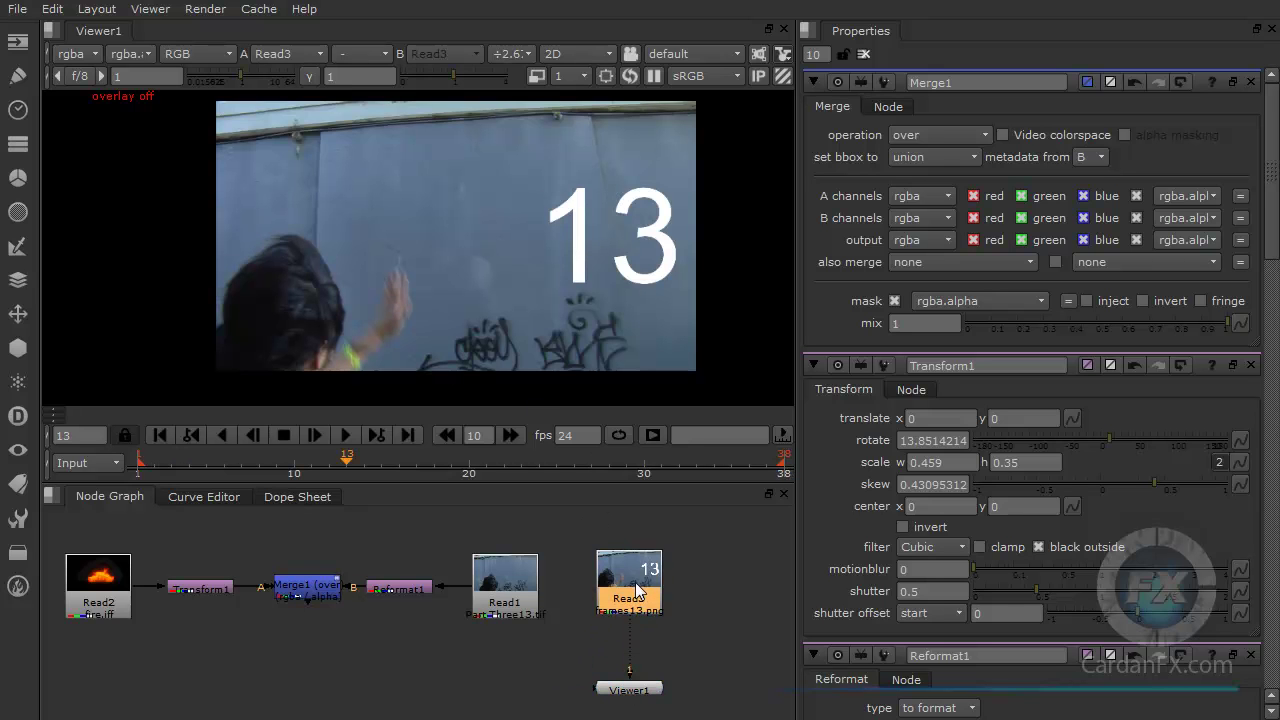
{"action": "left_click_drag", "start_coordinate": [637, 695], "coordinate": [637, 678]}
{"action": "left_click_drag", "start_coordinate": [630, 600], "coordinate": [630, 589]}
Step: Scrub the numbered sequence back to frame 1 and move Viewer1 slightly closer to Read3
{"action": "left_click", "coordinate": [308, 465]}
{"action": "left_click_drag", "start_coordinate": [308, 465], "coordinate": [143, 474]}
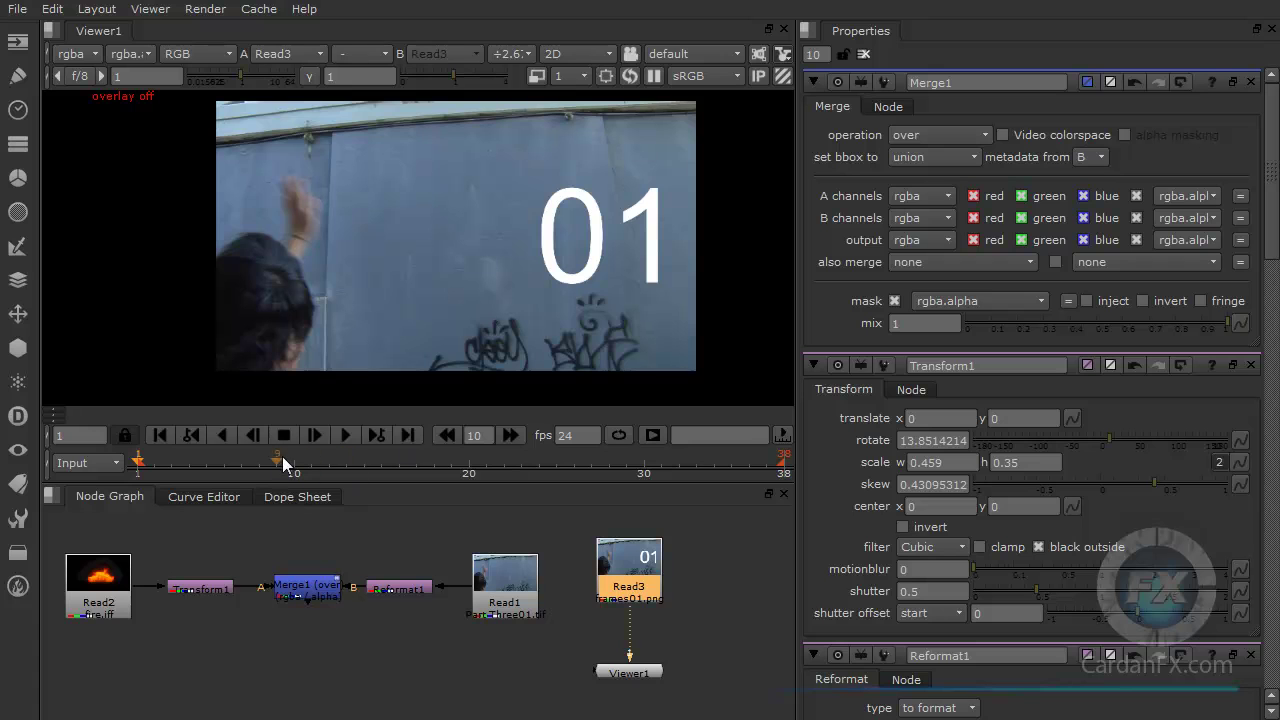
{"action": "left_click_drag", "start_coordinate": [636, 672], "coordinate": [640, 662]}
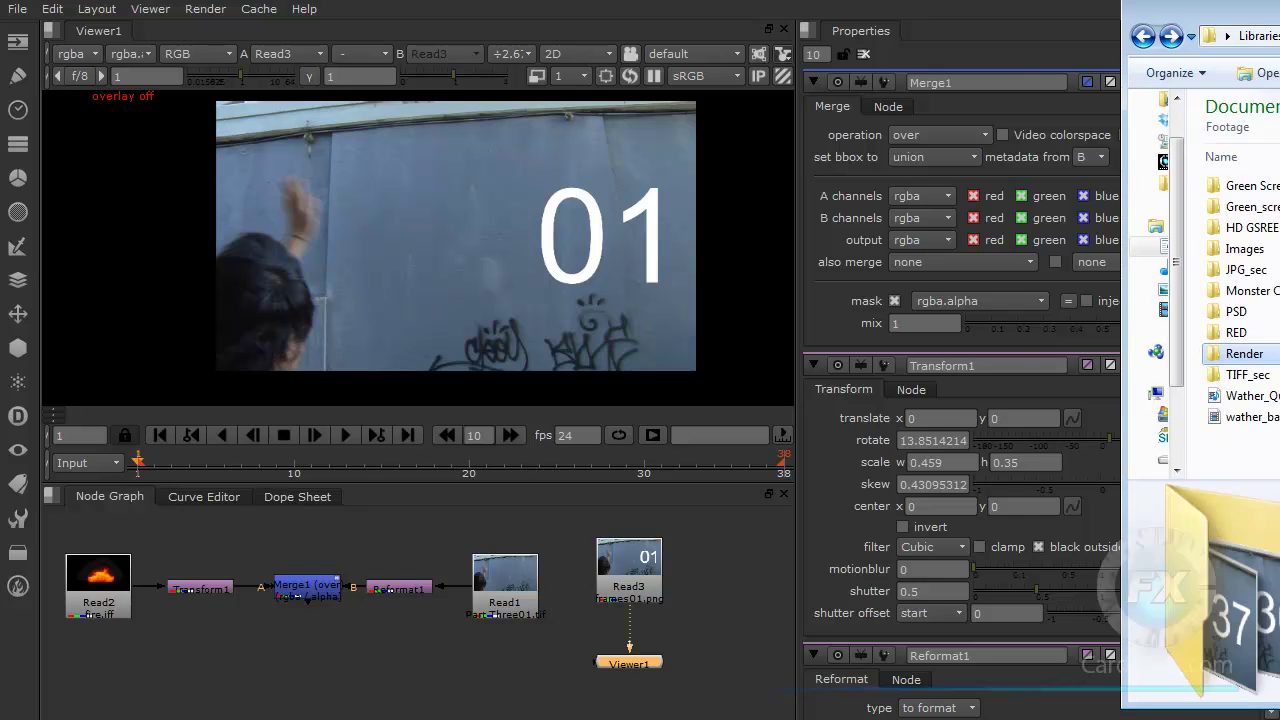
Step: Switch to Windows Explorer, open the Render folder and compare the previews of frames01 and frames02, and return to Nuke
{"action": "double_click", "coordinate": [1055, 363]}
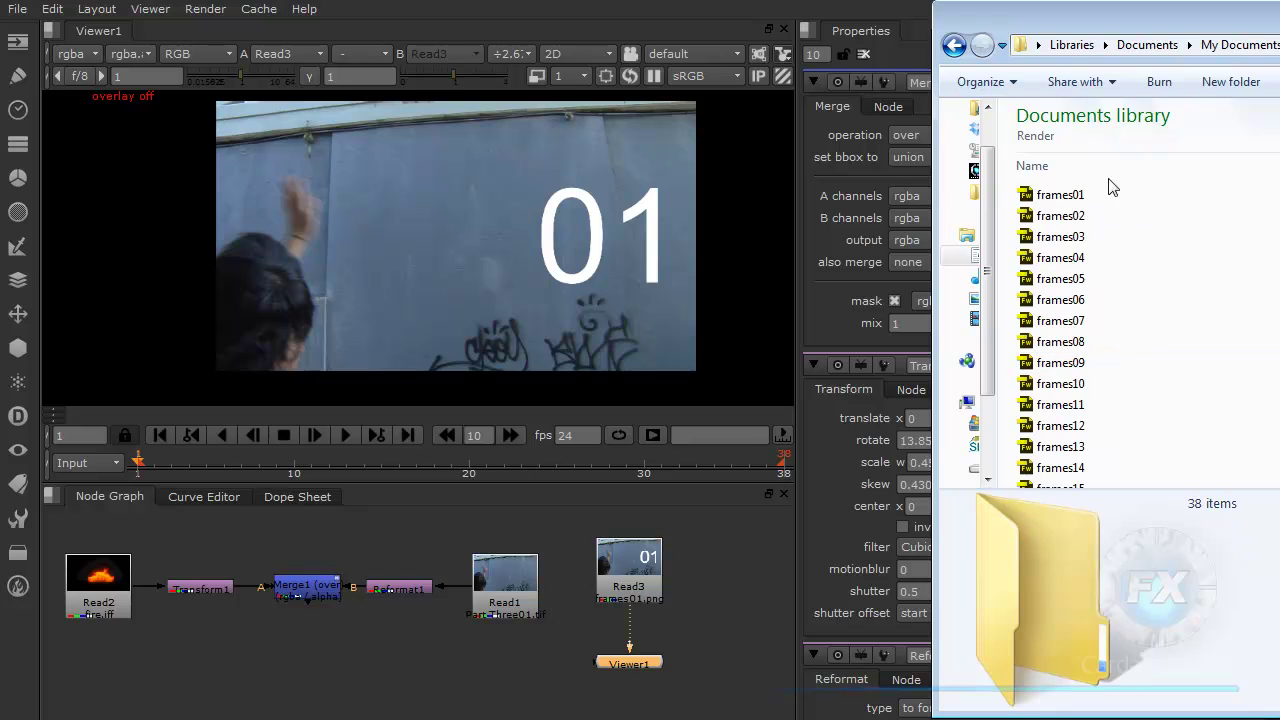
{"action": "left_click", "coordinate": [1064, 195]}
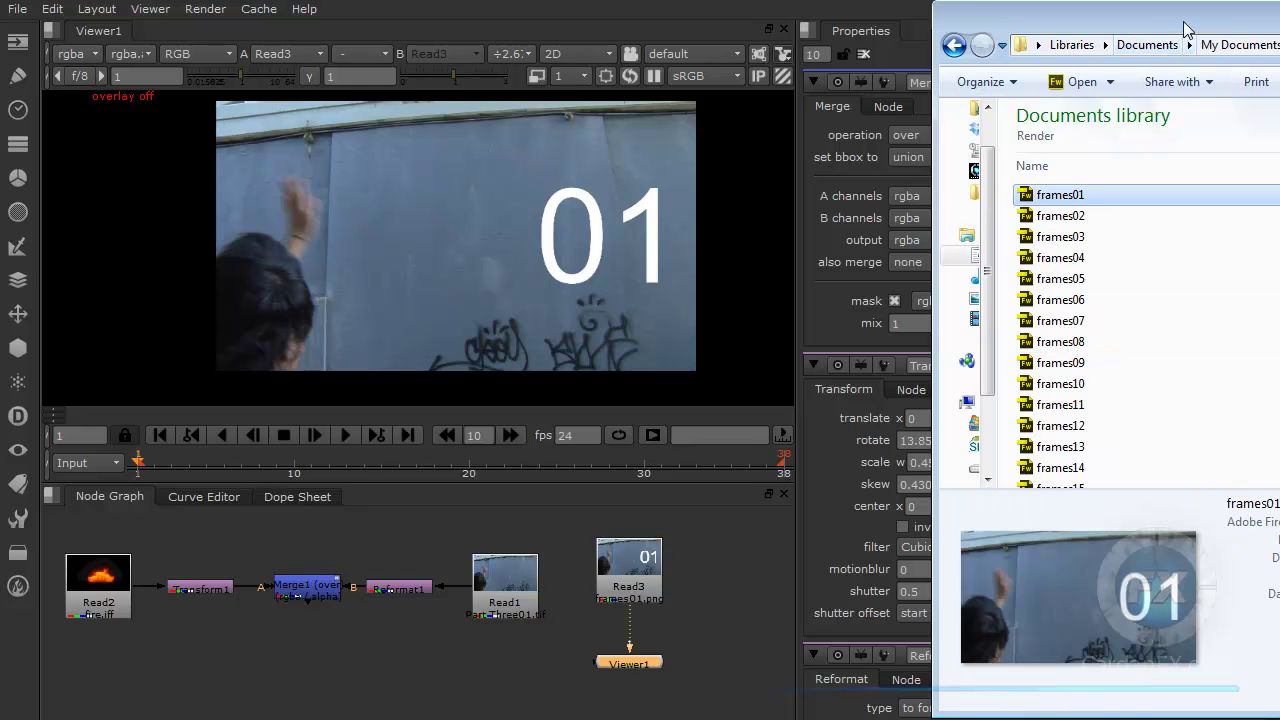
{"action": "left_click_drag", "start_coordinate": [1106, 30], "coordinate": [964, 0]}
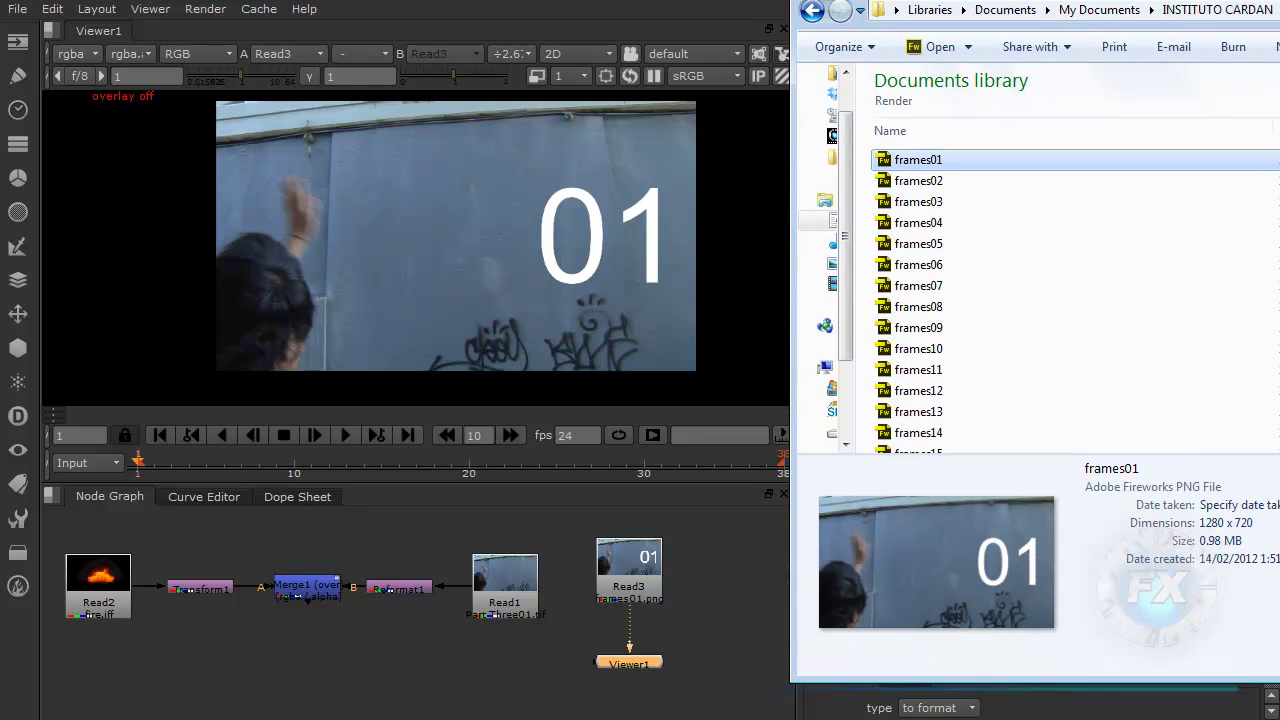
{"action": "left_click", "coordinate": [912, 188]}
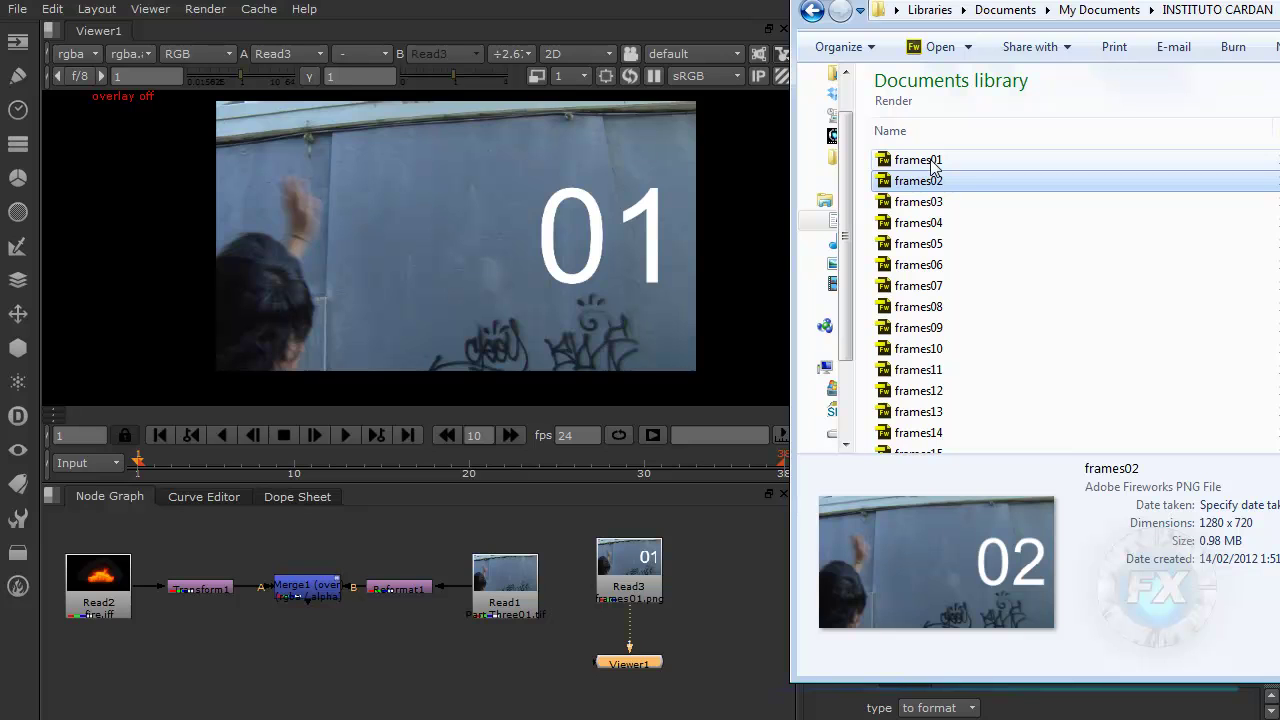
{"action": "left_click", "coordinate": [922, 163]}
{"action": "left_click", "coordinate": [926, 184]}
{"action": "left_click", "coordinate": [928, 164]}
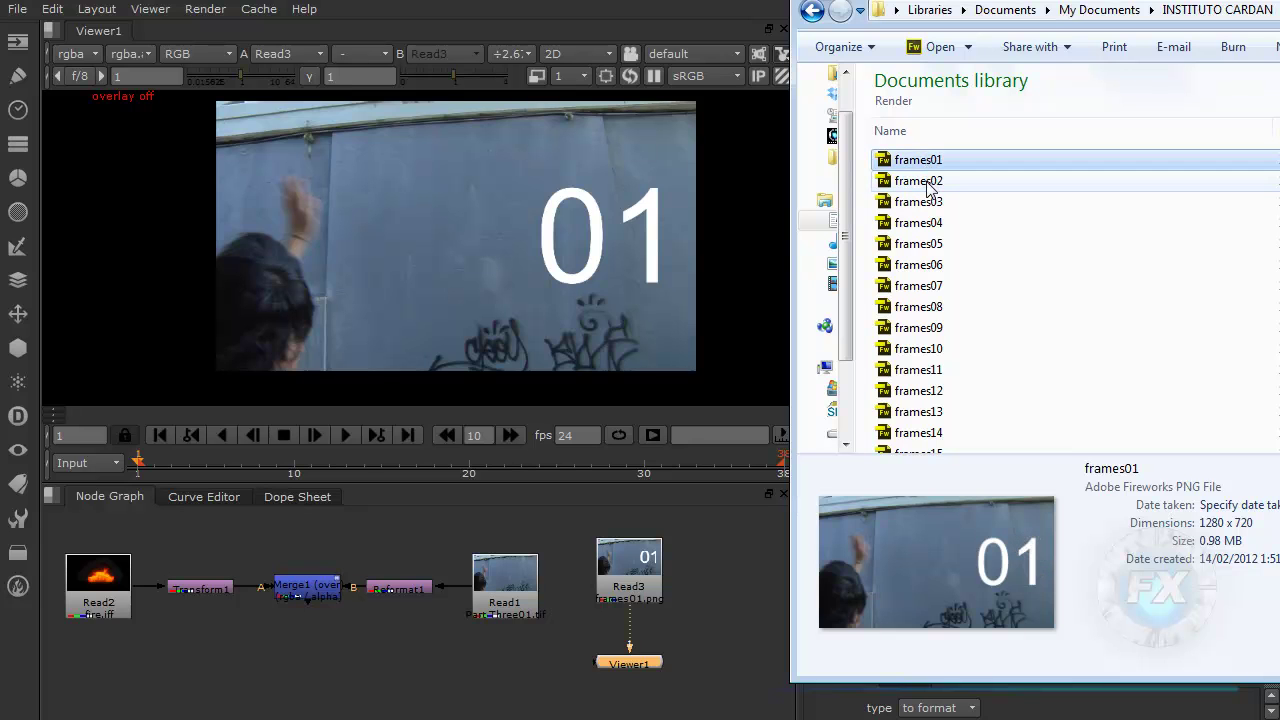
{"action": "left_click", "coordinate": [926, 184]}
{"action": "key", "text": "alt+Tab"}
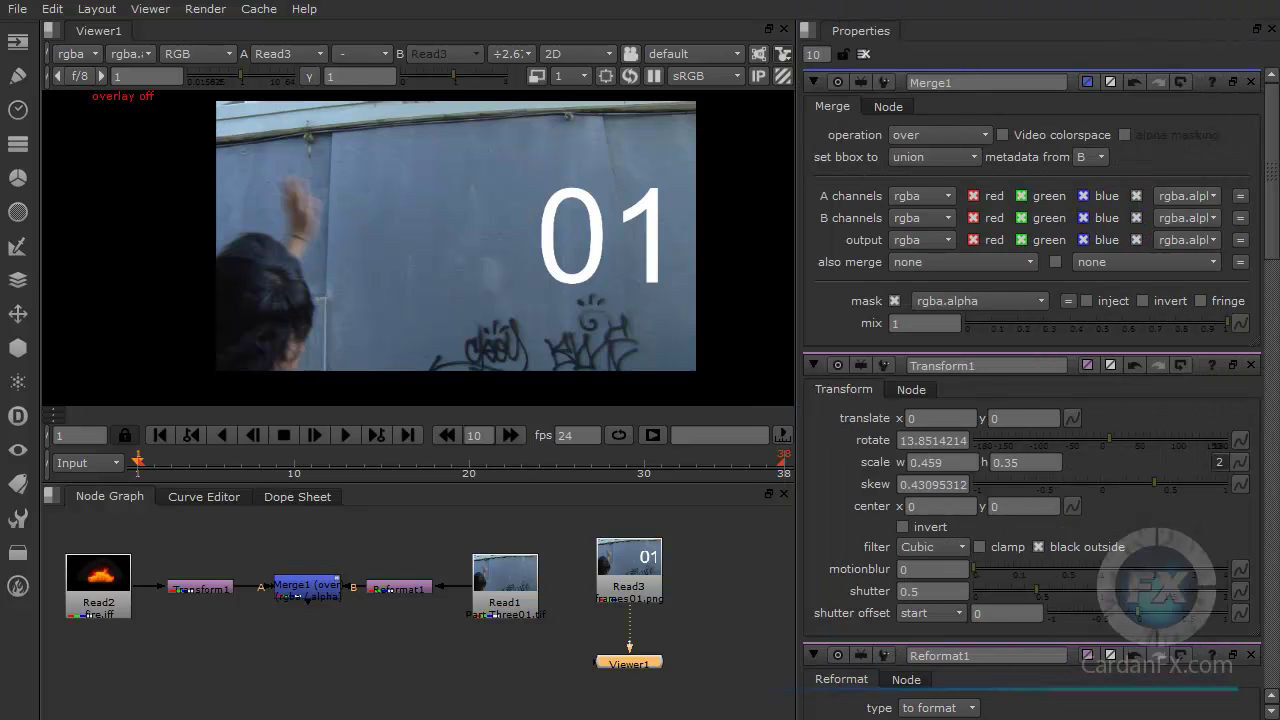
Step: Examine the numbered sequence at frames 1, 10 and 30, comparing the Read nodes' file names, and return to frame 1
{"action": "left_click", "coordinate": [154, 466]}
{"action": "mouse_move", "coordinate": [154, 466]}
{"action": "left_mouse_down"}
{"action": "mouse_move", "coordinate": [209, 470]}
{"action": "mouse_move", "coordinate": [138, 465]}
{"action": "left_mouse_up"}
{"action": "scroll", "coordinate": [631, 573], "scroll_direction": "up", "scroll_amount": 5}
{"action": "scroll", "coordinate": [631, 573], "scroll_direction": "up", "scroll_amount": 2}
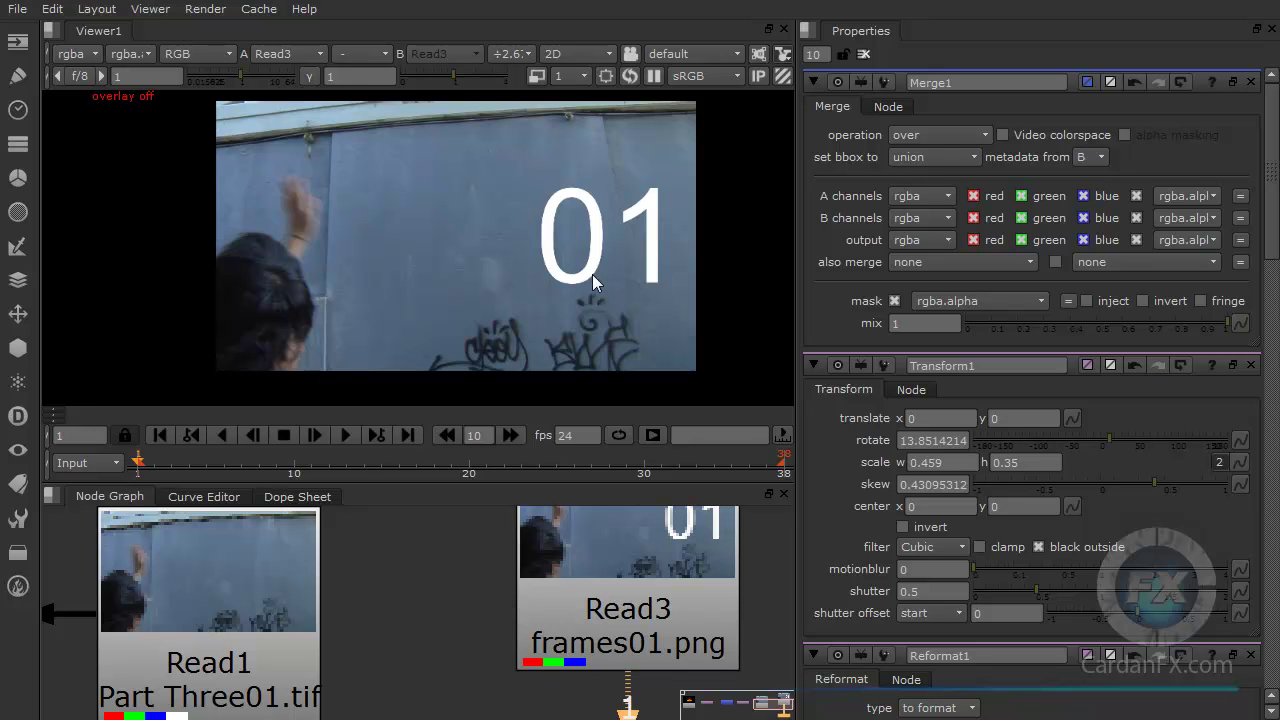
{"action": "scroll", "coordinate": [509, 266], "scroll_direction": "down", "scroll_amount": 1}
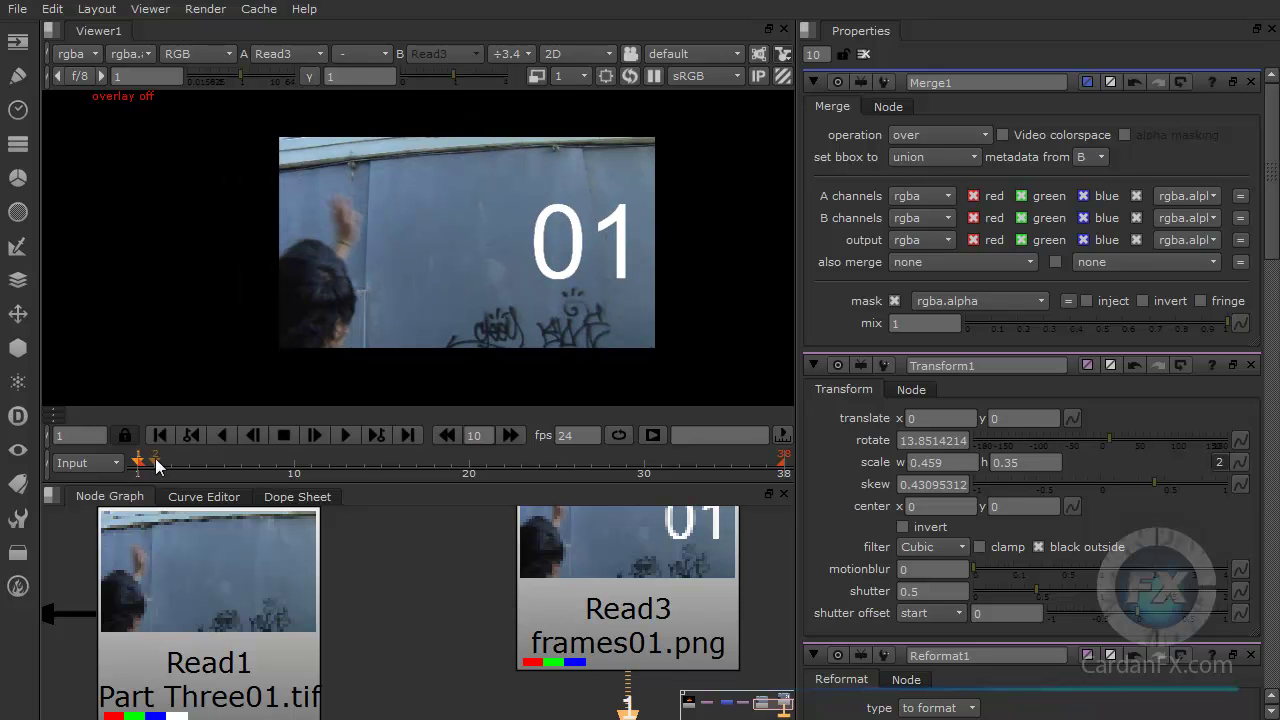
{"action": "left_click", "coordinate": [296, 472]}
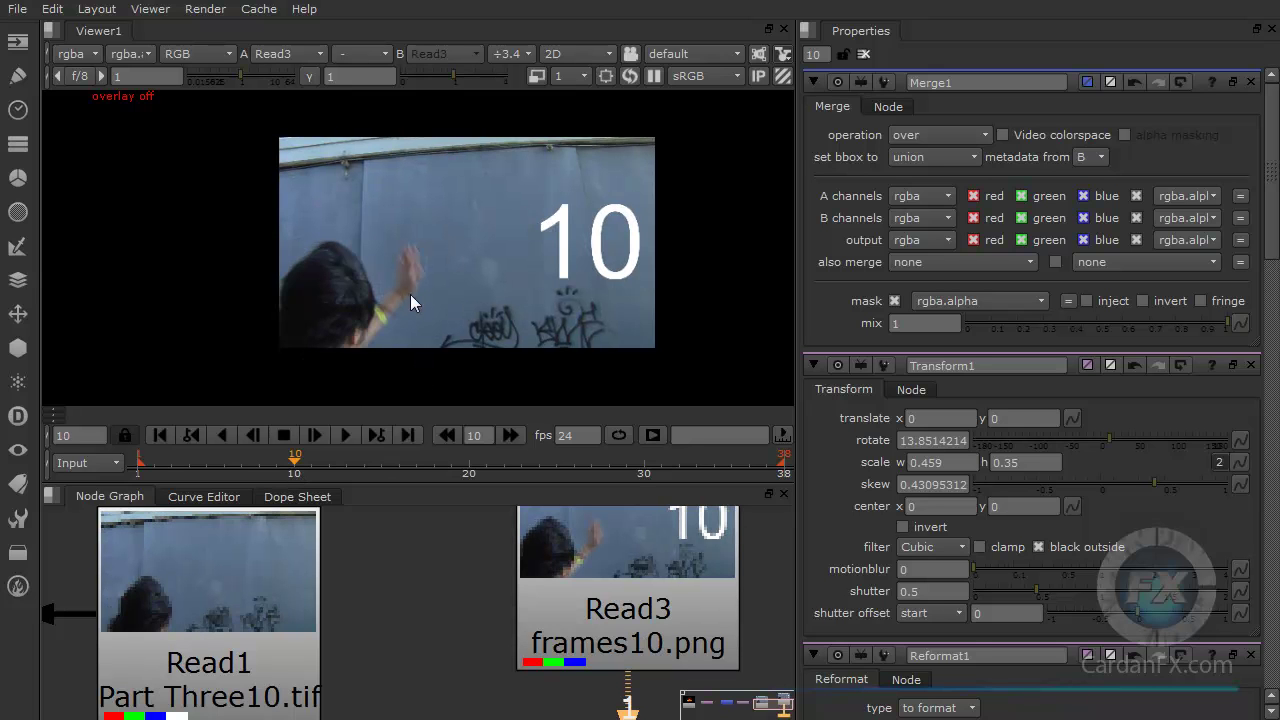
{"action": "left_click", "coordinate": [643, 475]}
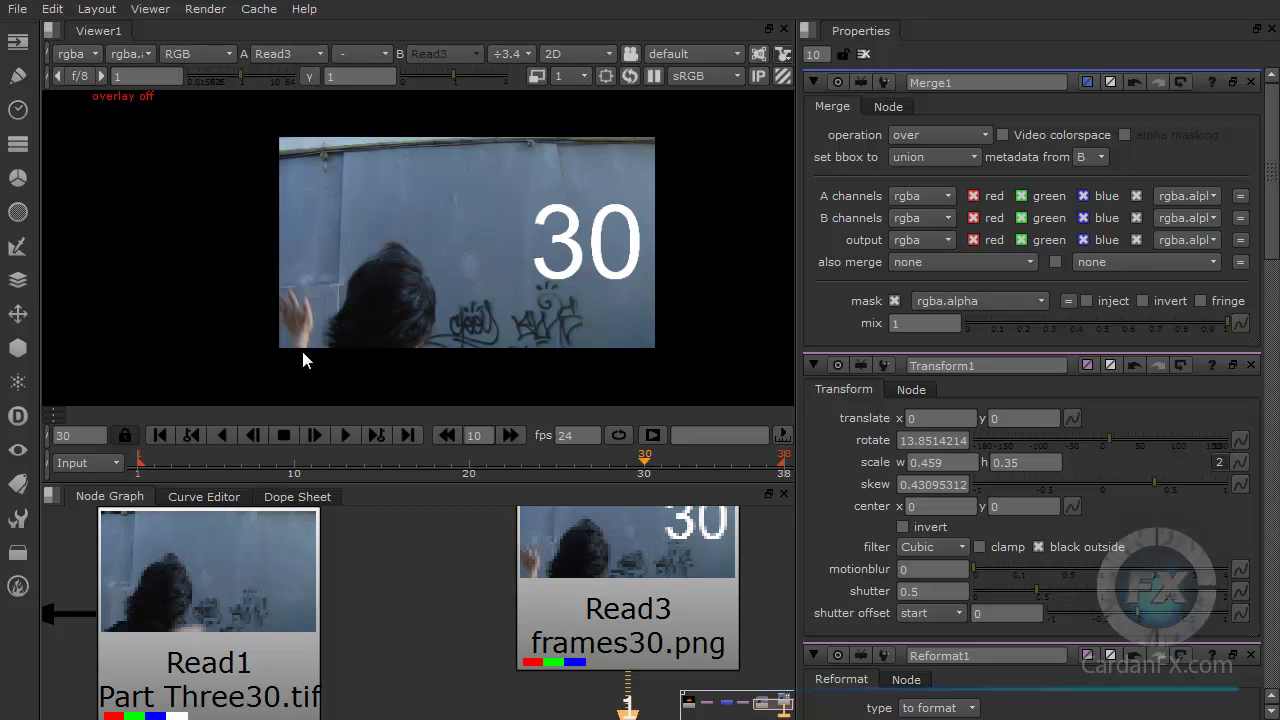
{"action": "mouse_move", "coordinate": [159, 466]}
{"action": "left_mouse_down"}
{"action": "mouse_move", "coordinate": [140, 465]}
{"action": "mouse_move", "coordinate": [675, 480]}
{"action": "mouse_move", "coordinate": [138, 470]}
{"action": "mouse_move", "coordinate": [785, 474]}
{"action": "mouse_move", "coordinate": [355, 500]}
{"action": "mouse_move", "coordinate": [194, 496]}
{"action": "mouse_move", "coordinate": [145, 476]}
{"action": "mouse_move", "coordinate": [779, 474]}
{"action": "mouse_move", "coordinate": [139, 473]}
{"action": "left_mouse_up"}
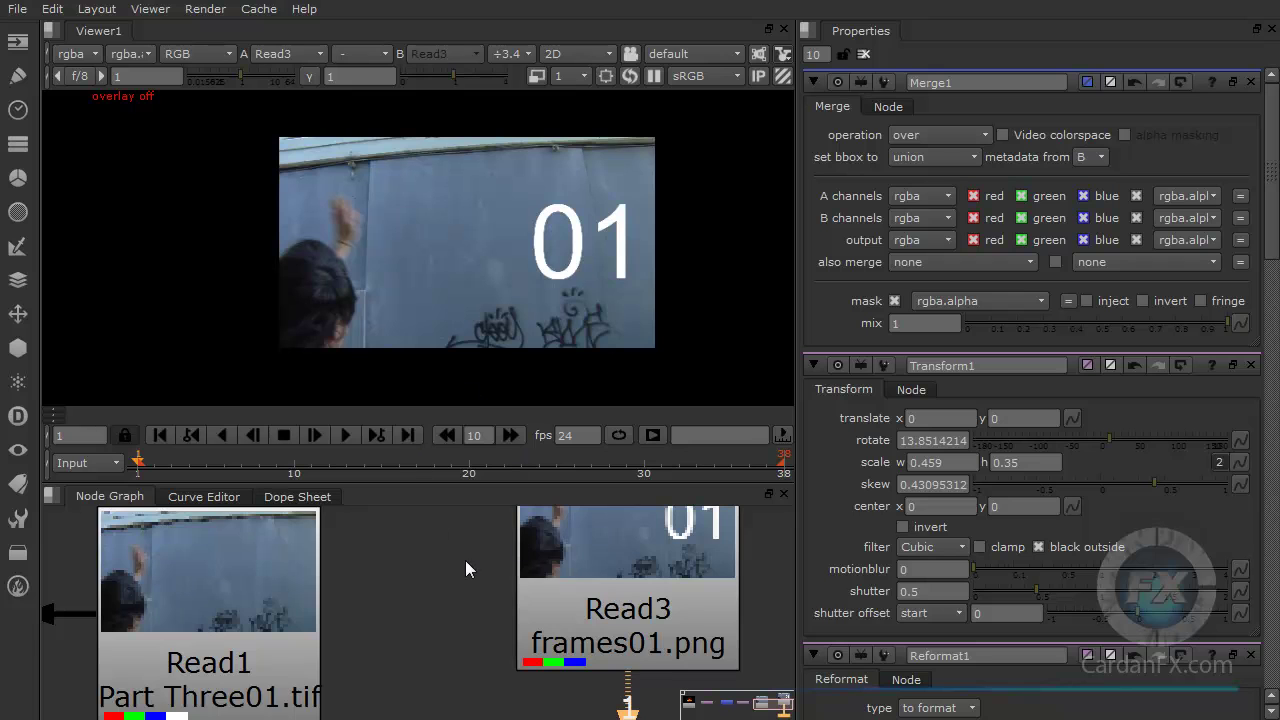
Step: Connect Viewer1 to the Merge1 node's output and place Viewer1 below Merge1
{"action": "scroll", "coordinate": [466, 570], "scroll_direction": "down", "scroll_amount": 1}
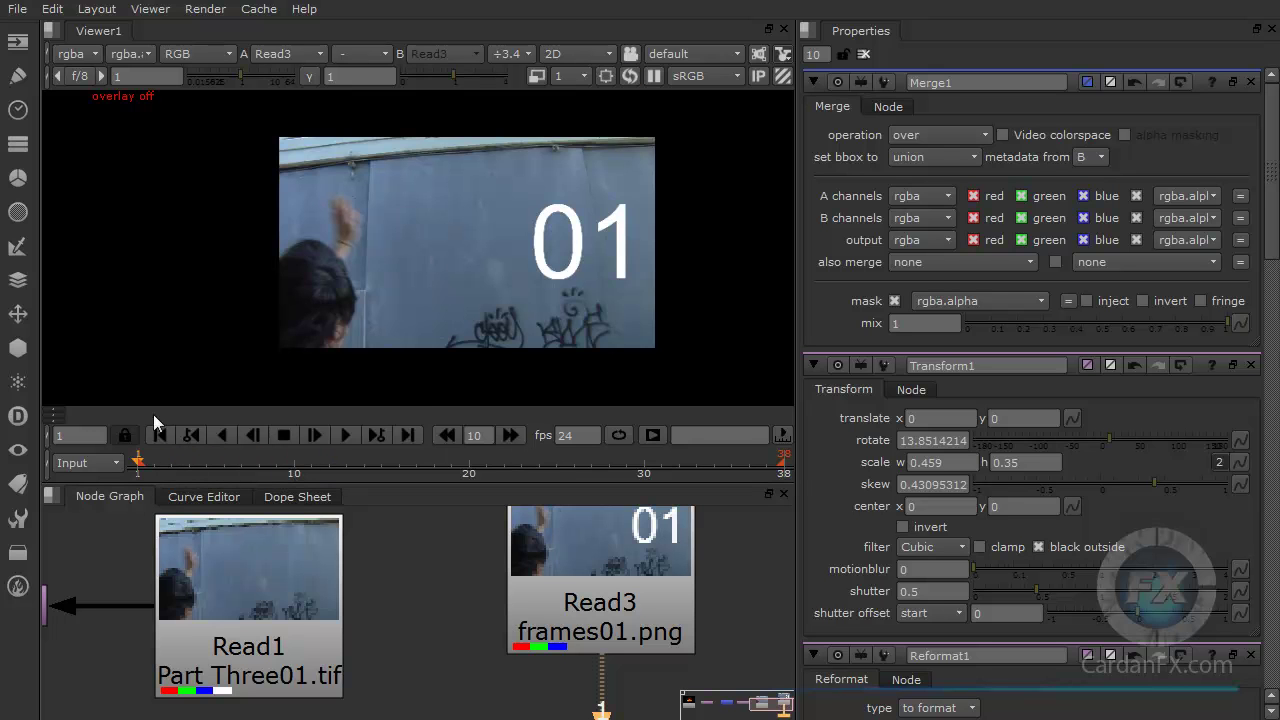
{"action": "scroll", "coordinate": [427, 566], "scroll_direction": "down", "scroll_amount": 3}
{"action": "middle_click_drag", "start_coordinate": [427, 566], "coordinate": [495, 569]}
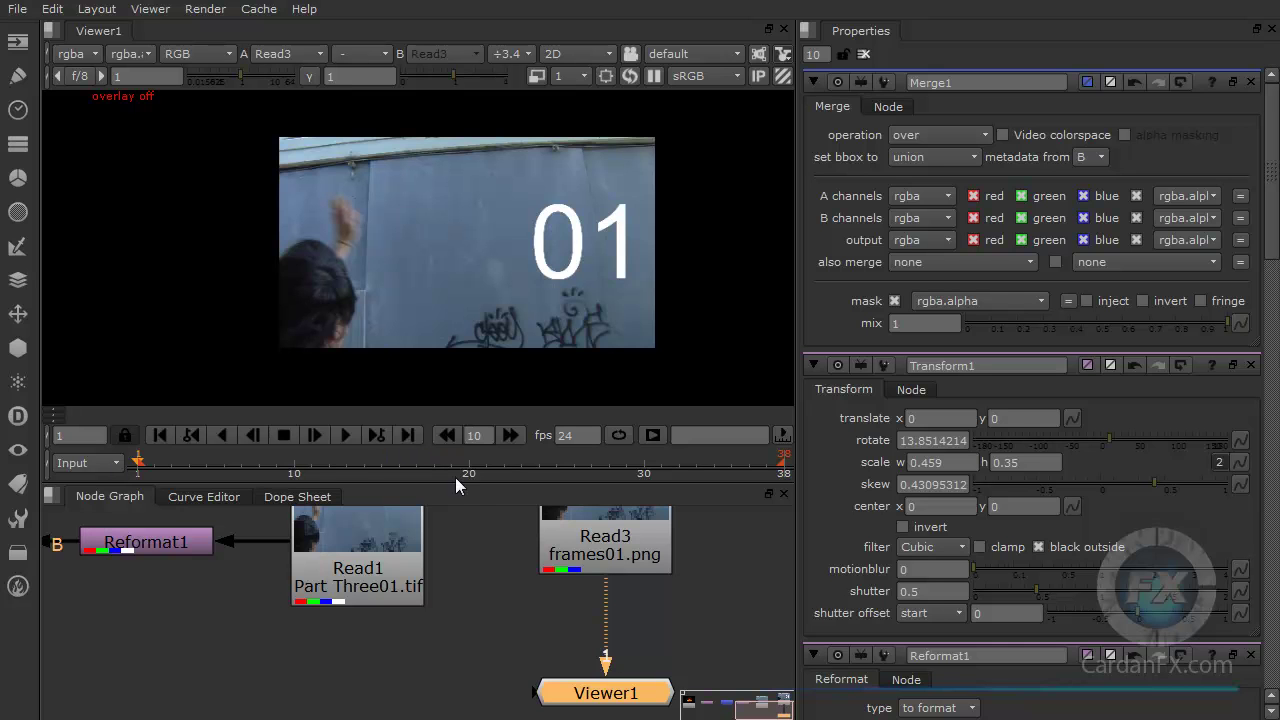
{"action": "scroll", "coordinate": [516, 600], "scroll_direction": "down", "scroll_amount": 4}
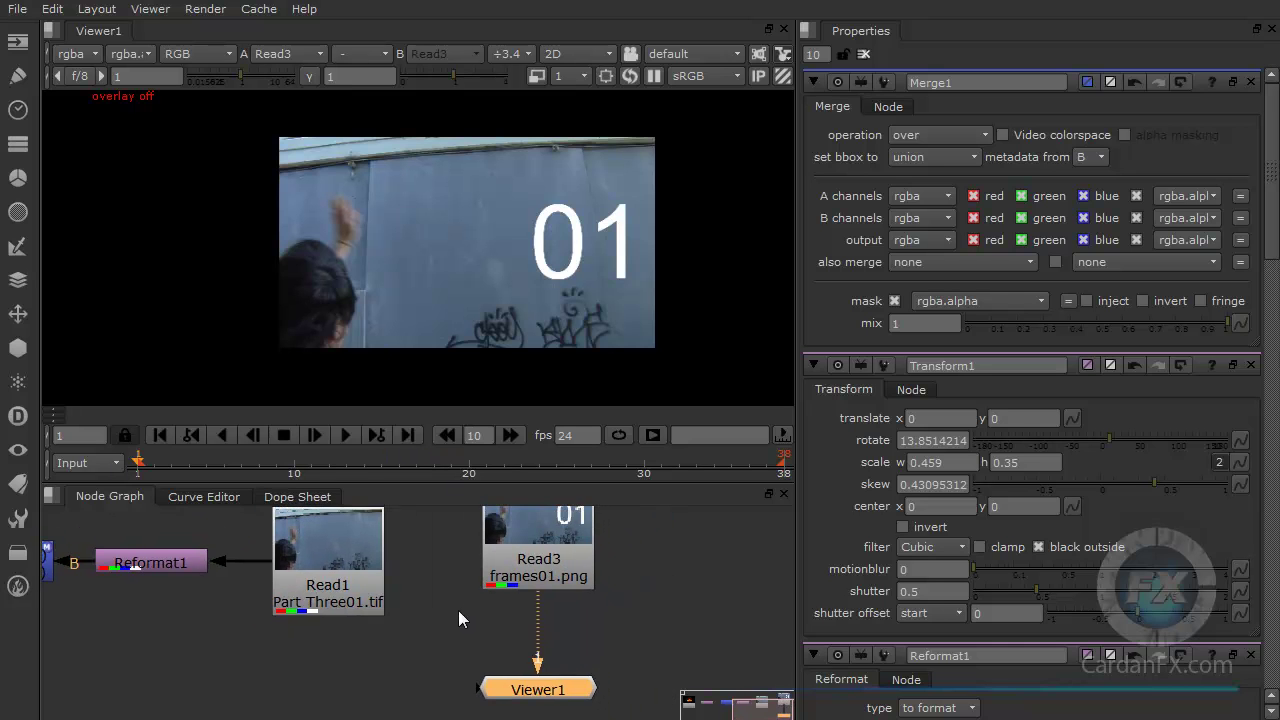
{"action": "middle_click_drag", "start_coordinate": [444, 598], "coordinate": [471, 595]}
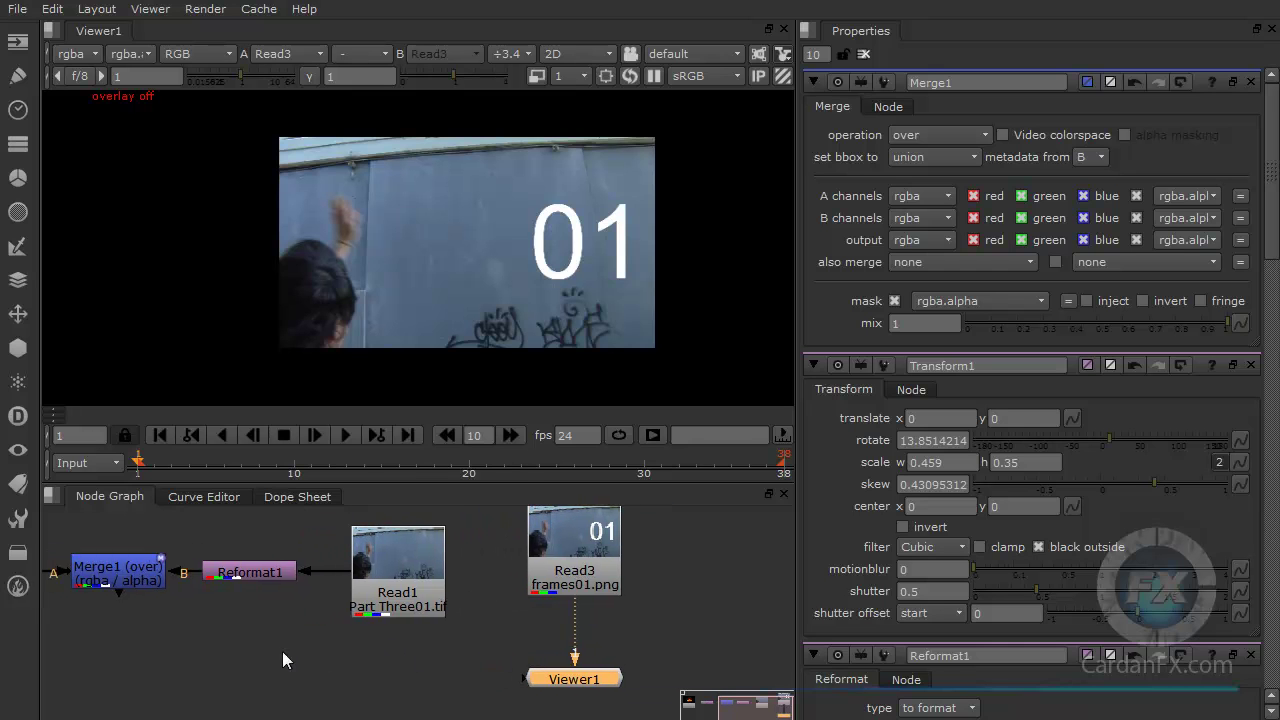
{"action": "middle_click_drag", "start_coordinate": [282, 651], "coordinate": [261, 590]}
{"action": "left_click", "coordinate": [240, 553]}
{"action": "key", "text": "1"}
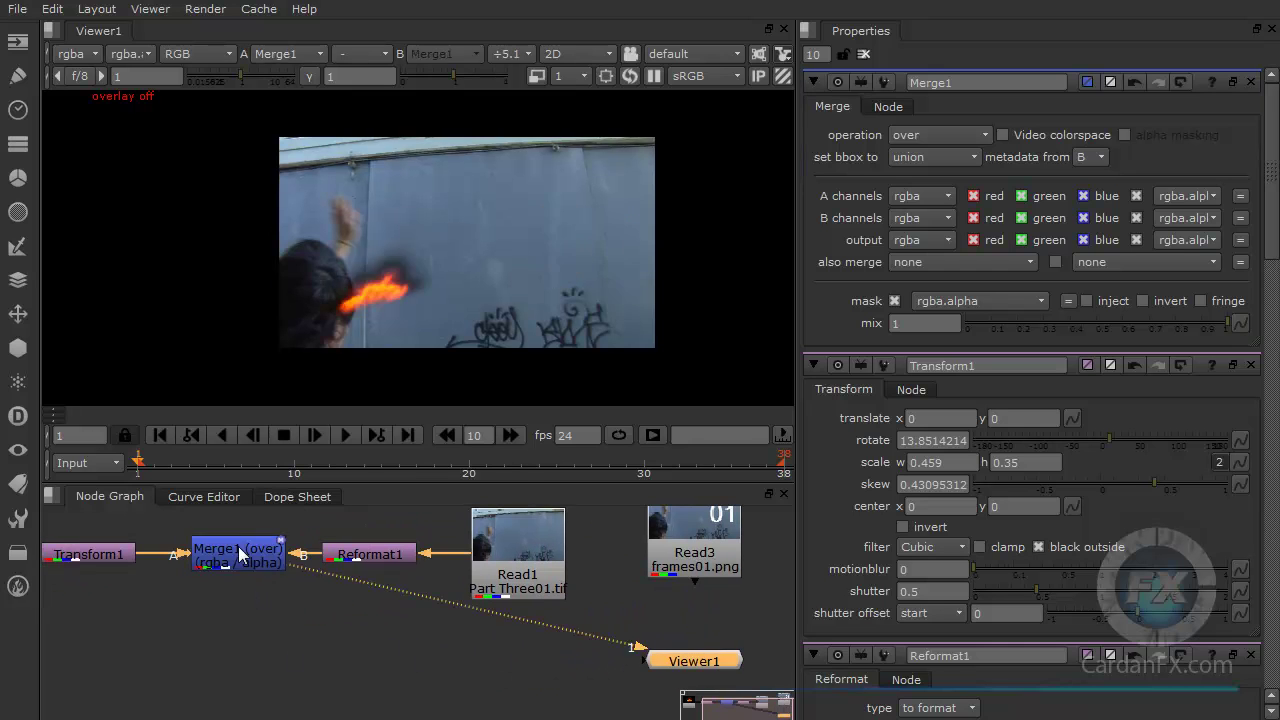
{"action": "left_click_drag", "start_coordinate": [706, 667], "coordinate": [253, 670]}
{"action": "middle_click_drag", "start_coordinate": [394, 601], "coordinate": [579, 642]}
Step: Select Transform1 and turn on the viewer overlay to show its transform handles
{"action": "left_click", "coordinate": [273, 597]}
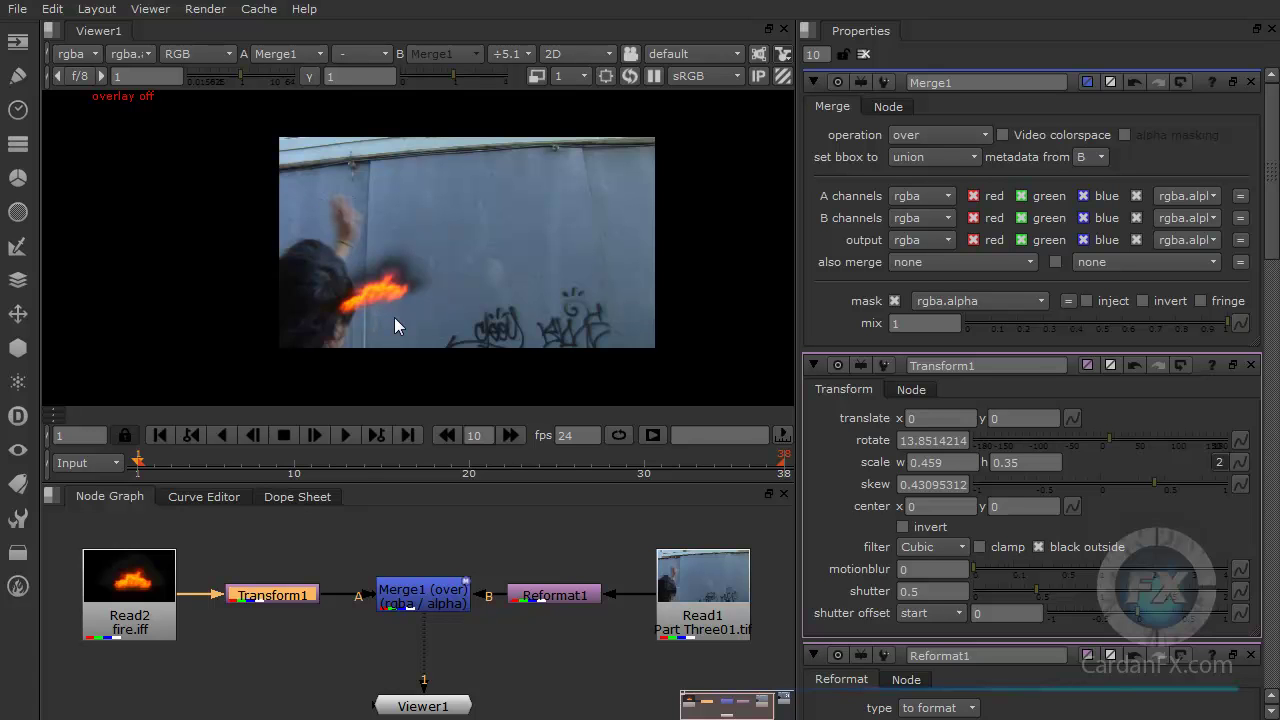
{"action": "key", "text": "o"}
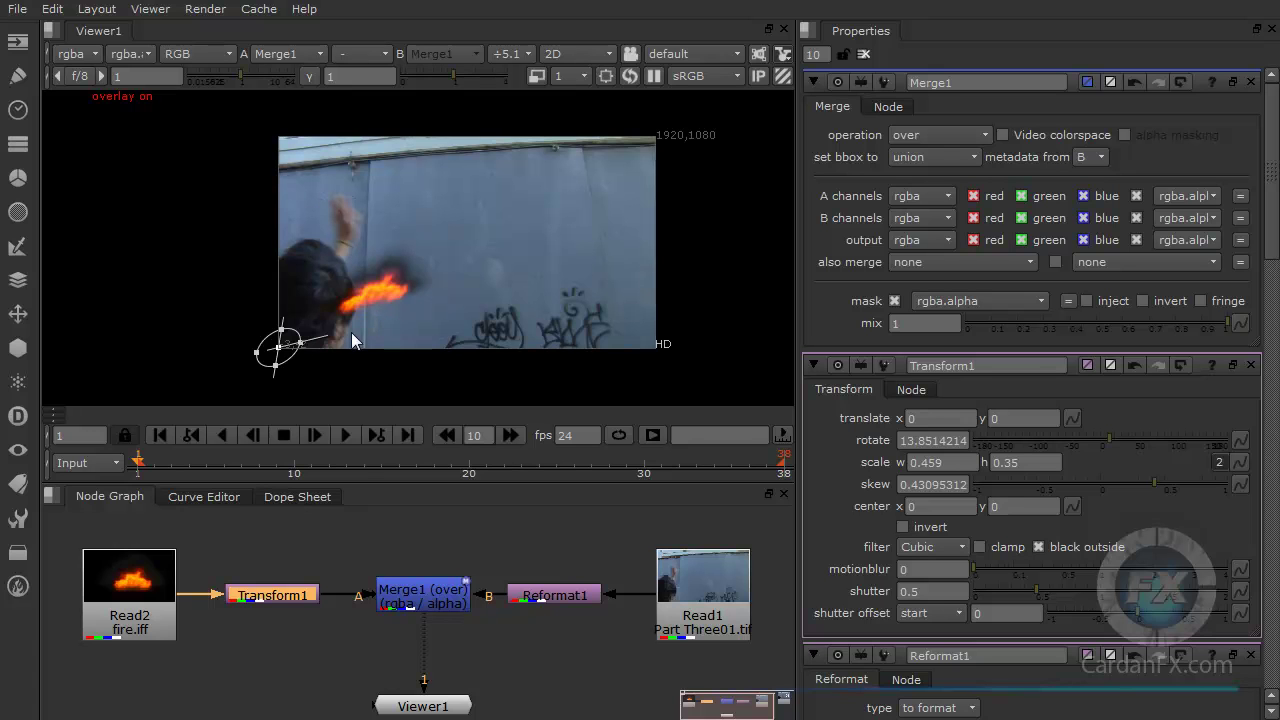
{"action": "scroll", "coordinate": [262, 342], "scroll_direction": "up", "scroll_amount": 3}
{"action": "scroll", "coordinate": [260, 338], "scroll_direction": "down", "scroll_amount": 2}
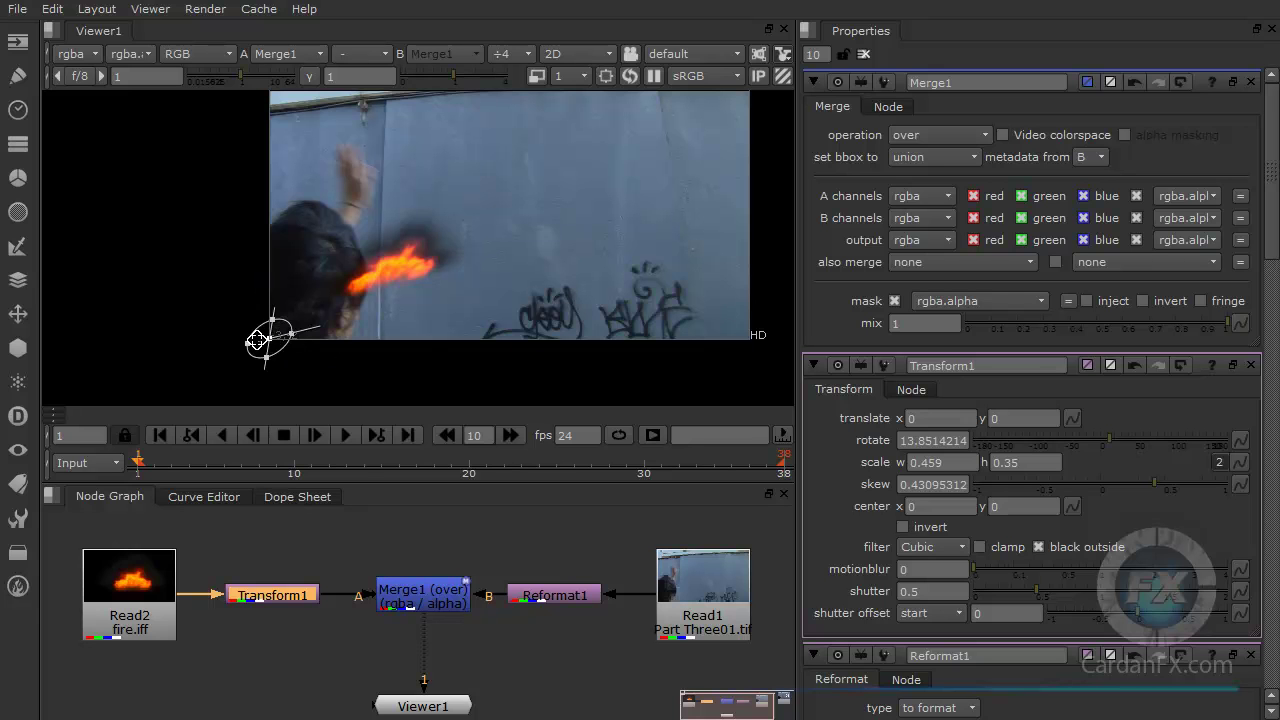
{"action": "middle_click_drag", "start_coordinate": [335, 372], "coordinate": [297, 410]}
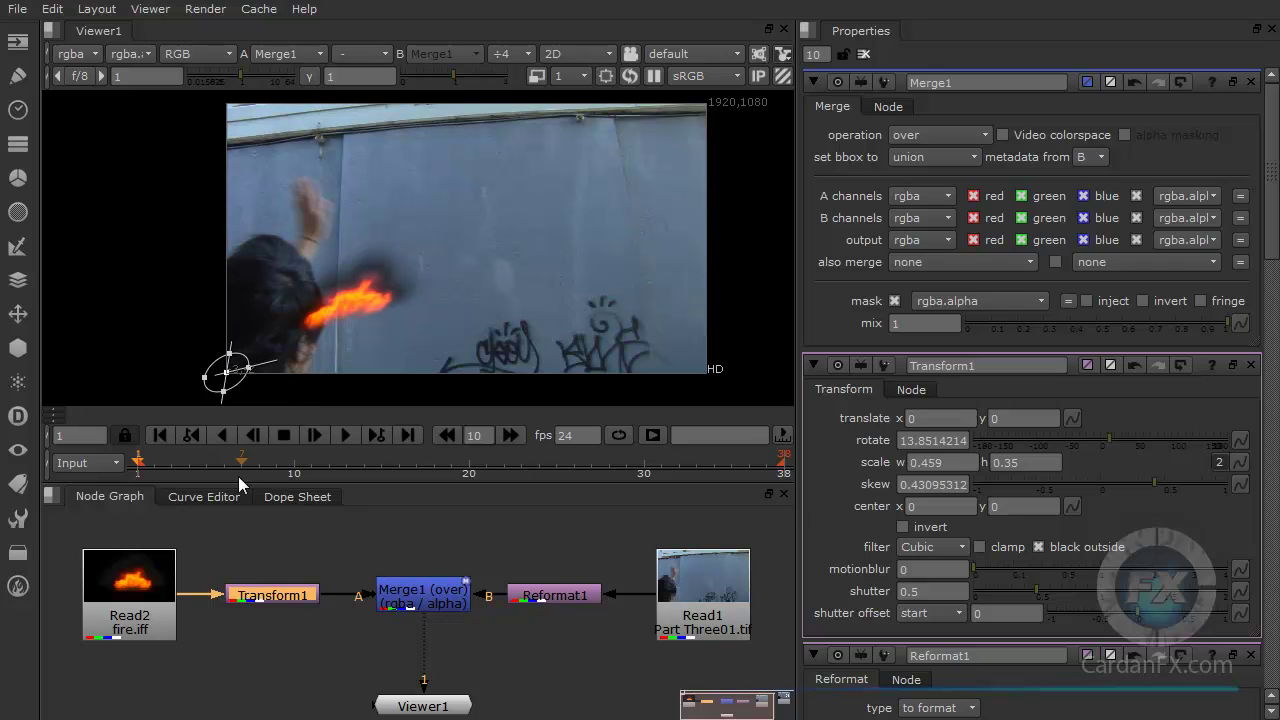
Step: Delete the existing Transform1 node between Read2 and Merge1
{"action": "double_click", "coordinate": [283, 602]}
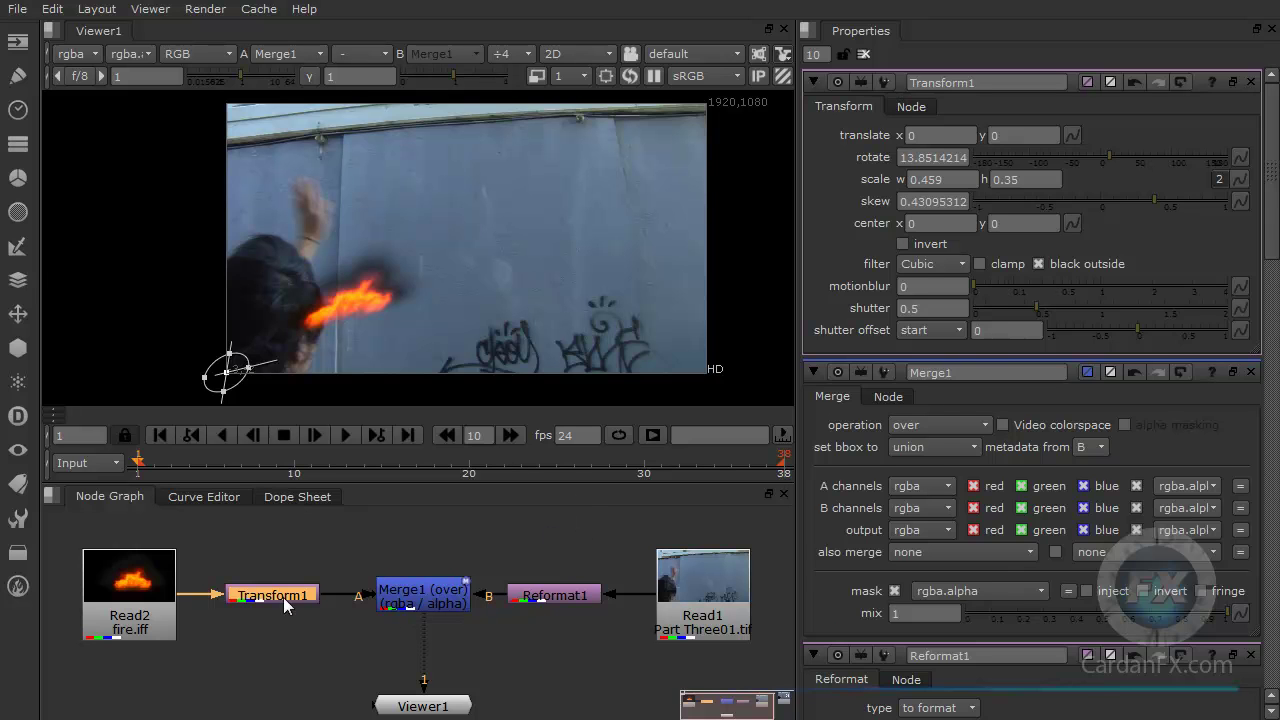
{"action": "key", "text": "Delete"}
{"action": "key", "text": "Tab"}
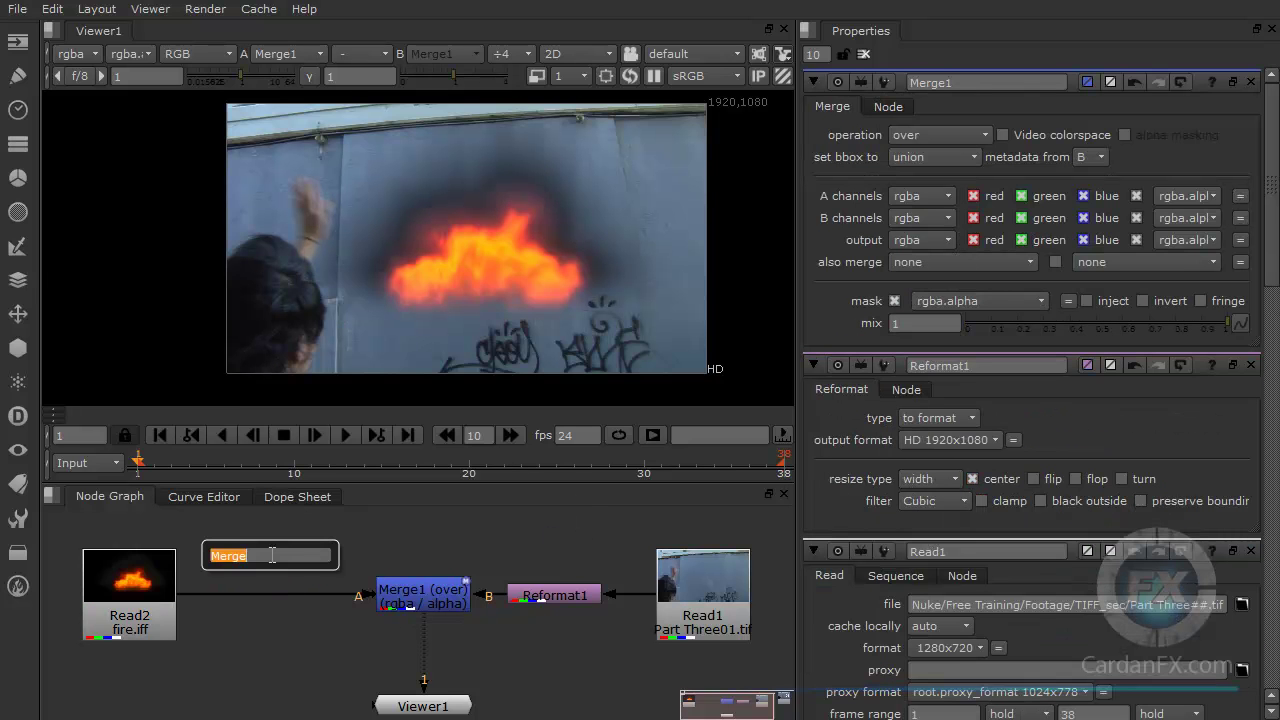
{"action": "type", "text": "tr"}
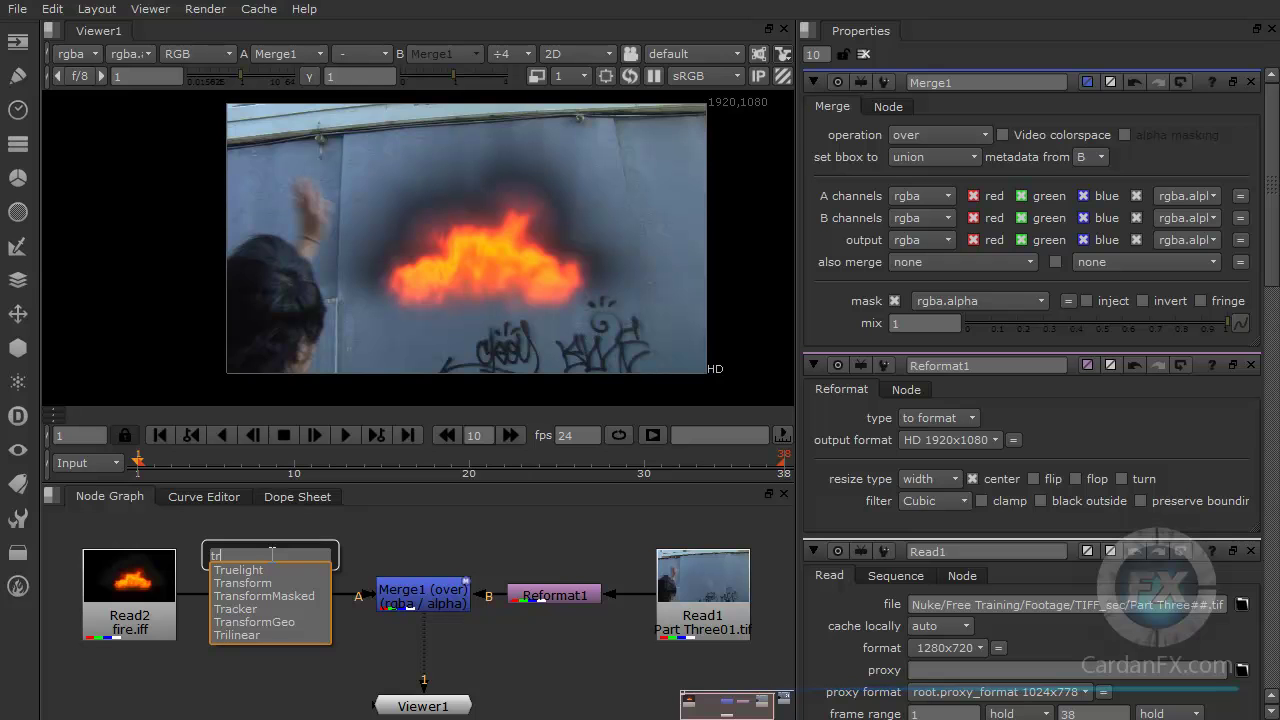
{"action": "key", "text": "BackSpace"}
{"action": "key", "text": "BackSpace"}
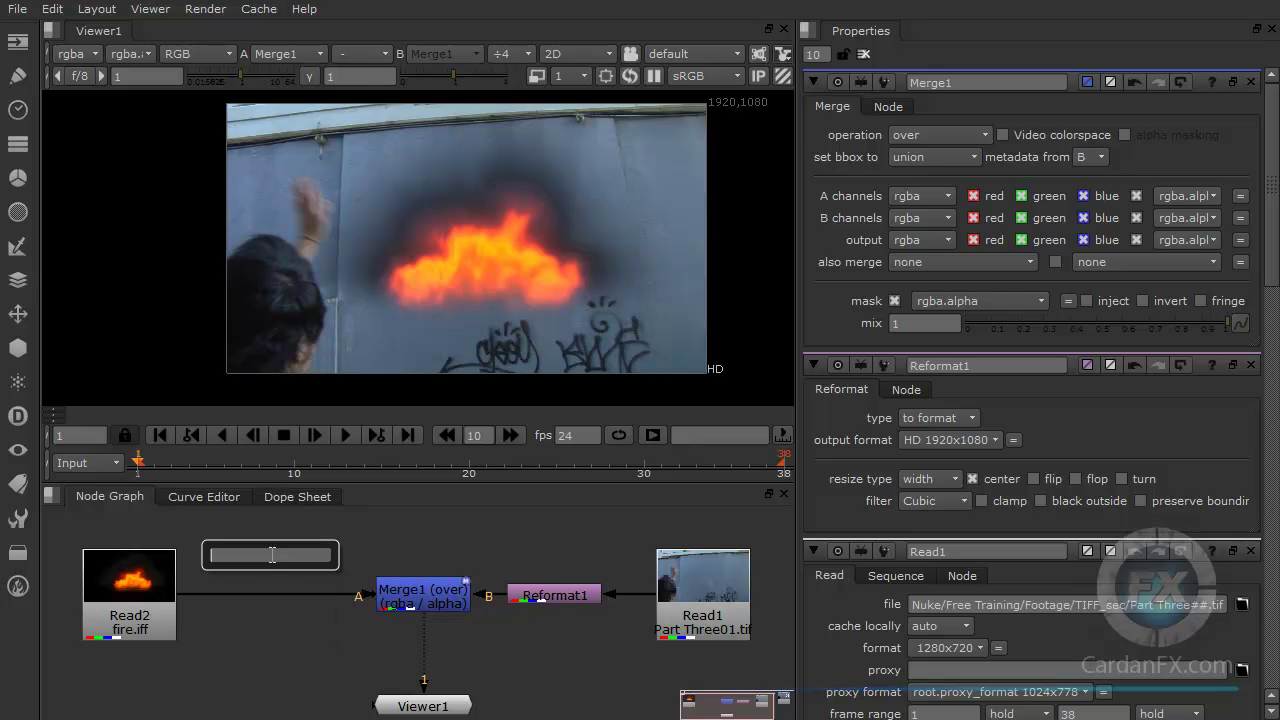
{"action": "key", "text": "Escape"}
Step: Add a new Transform node, insert it on the connection between Read2 and Merge1, and move Read2 slightly away from it
{"action": "key", "text": "t"}
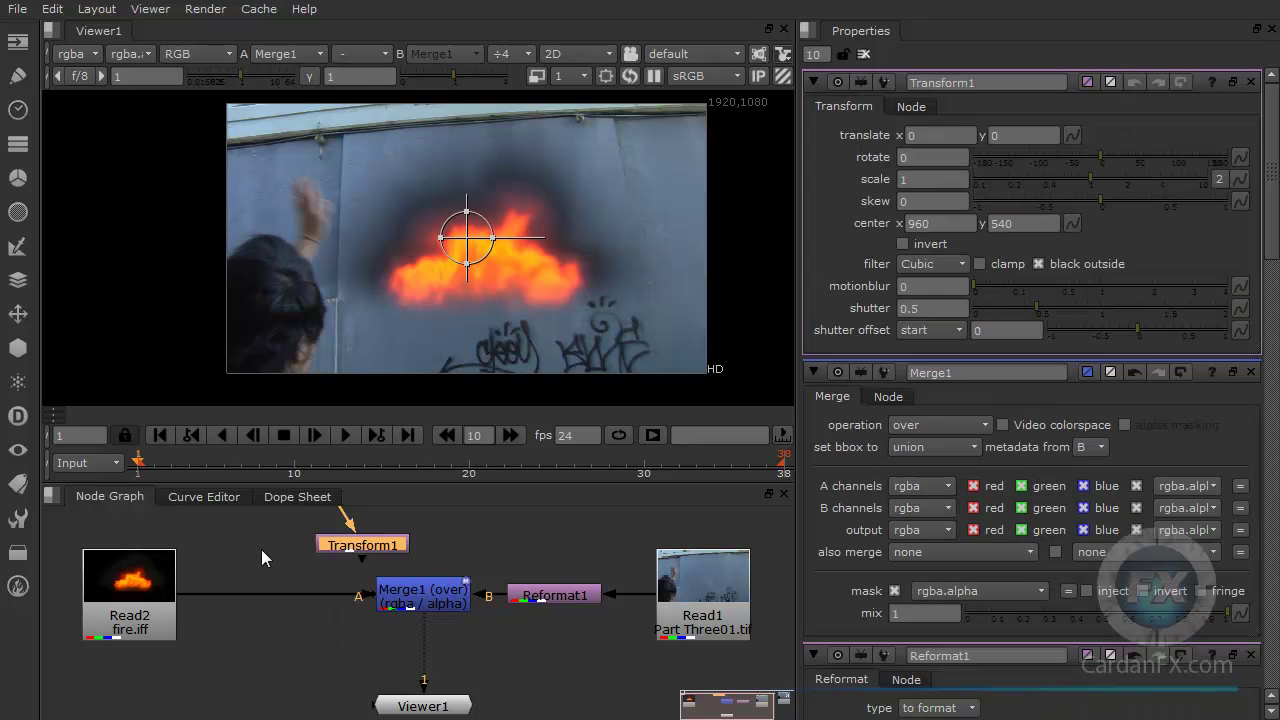
{"action": "left_click_drag", "start_coordinate": [362, 549], "coordinate": [269, 600]}
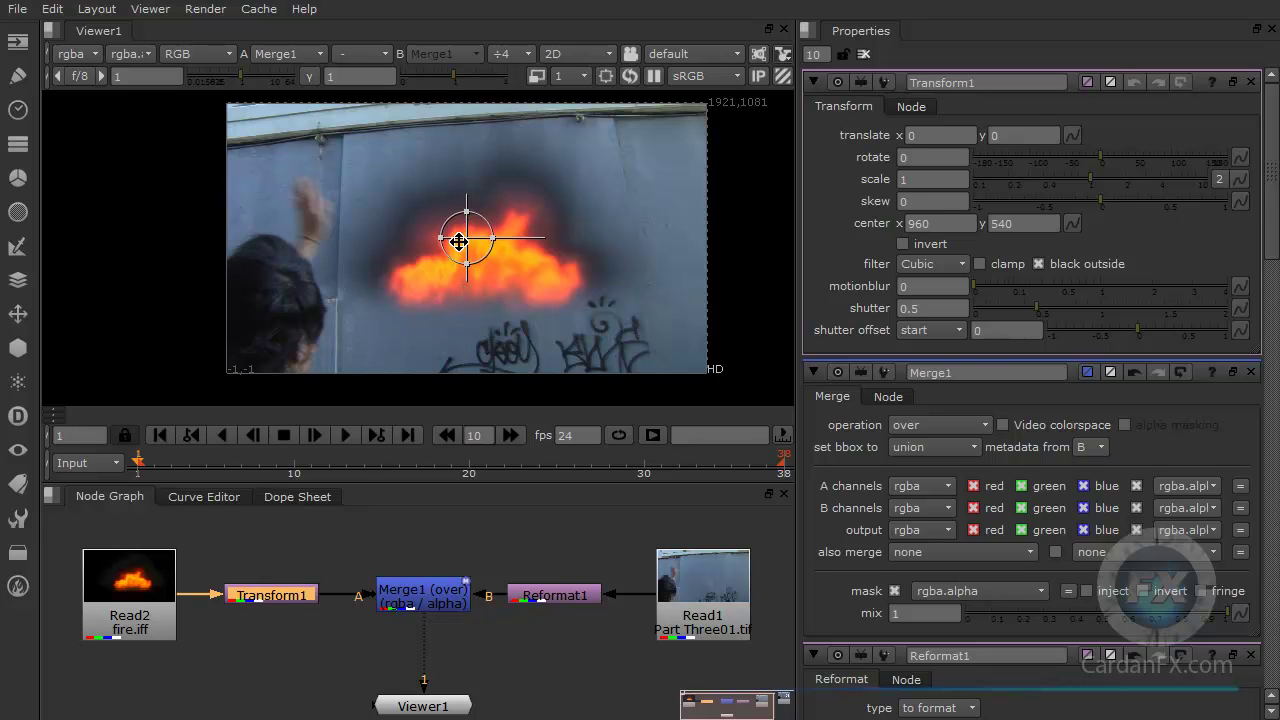
{"action": "mouse_move", "coordinate": [140, 594]}
{"action": "left_mouse_down"}
{"action": "mouse_move", "coordinate": [97, 594]}
{"action": "mouse_move", "coordinate": [123, 594]}
{"action": "left_mouse_up"}
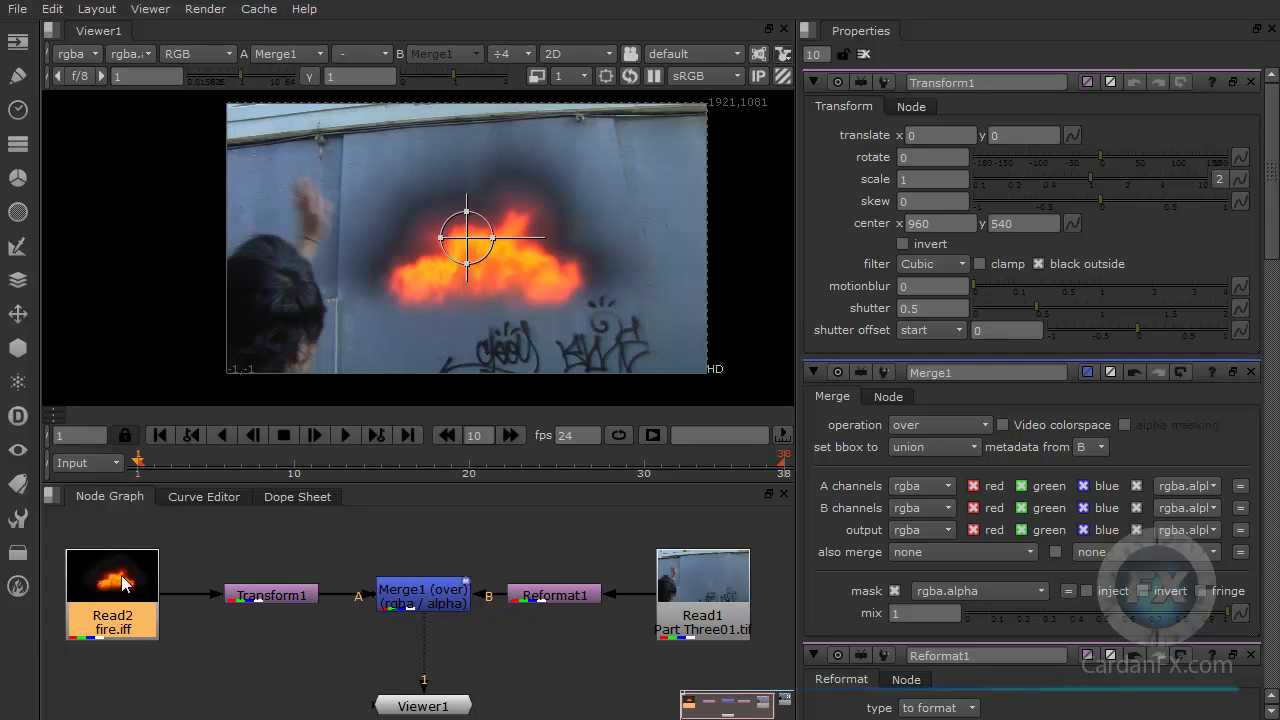
Step: Undo the replacement of Transform1 to restore the original node with its scaled and rotated fire
{"action": "left_click", "coordinate": [239, 547]}
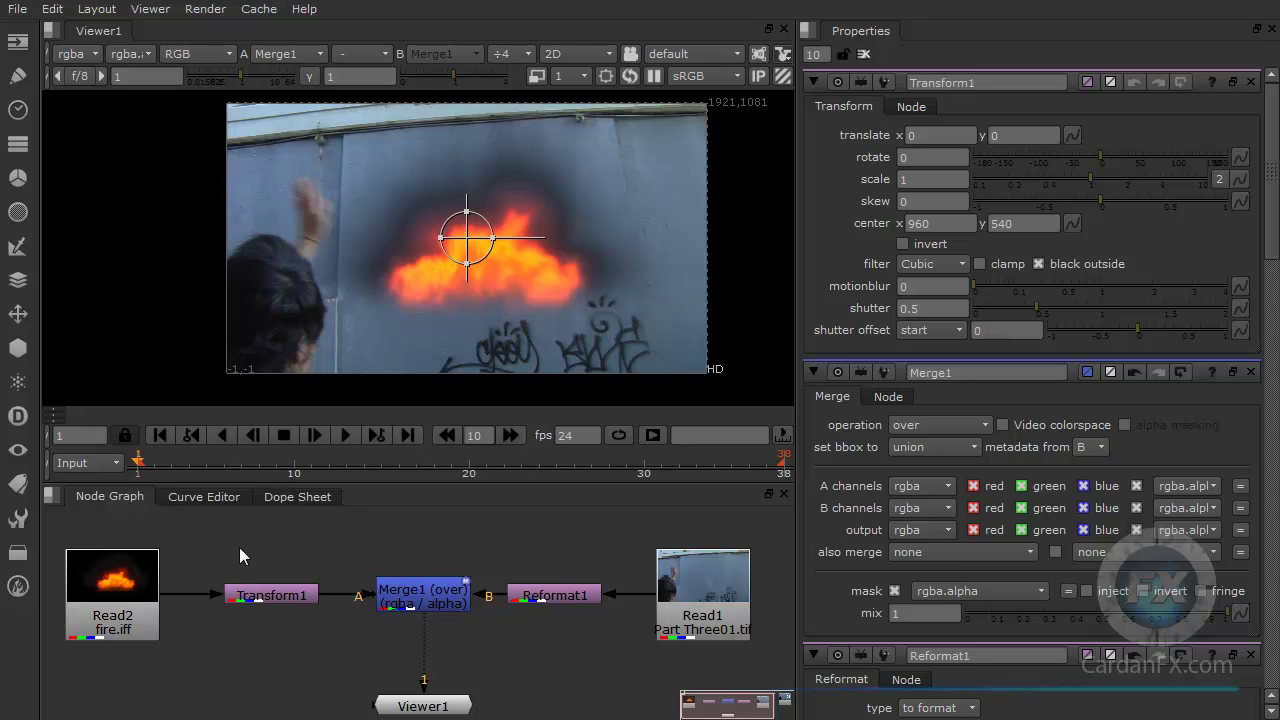
{"action": "key", "text": "ctrl+z"}
{"action": "key", "text": "ctrl+z"}
{"action": "key", "text": "ctrl+z"}
{"action": "key", "text": "ctrl+z"}
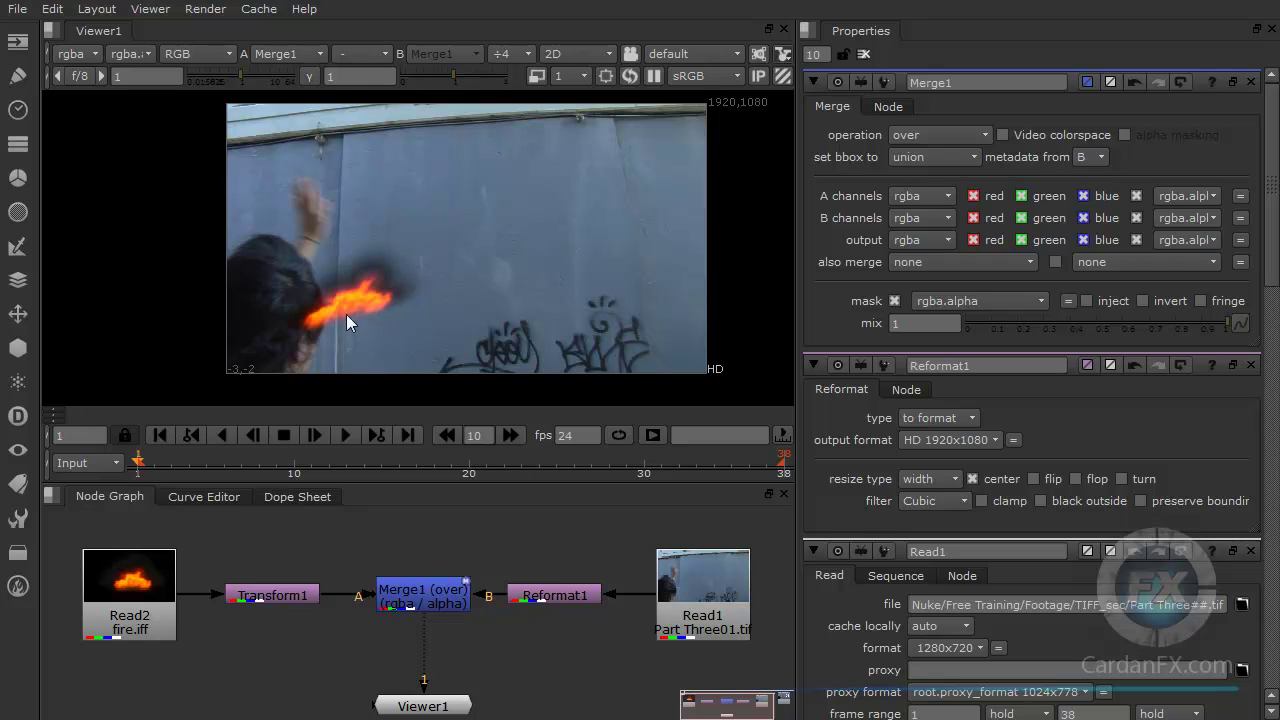
Step: Open Transform1's properties and reposition the fire near the raised hand, at about translate x -360, y 204
{"action": "left_click", "coordinate": [276, 600]}
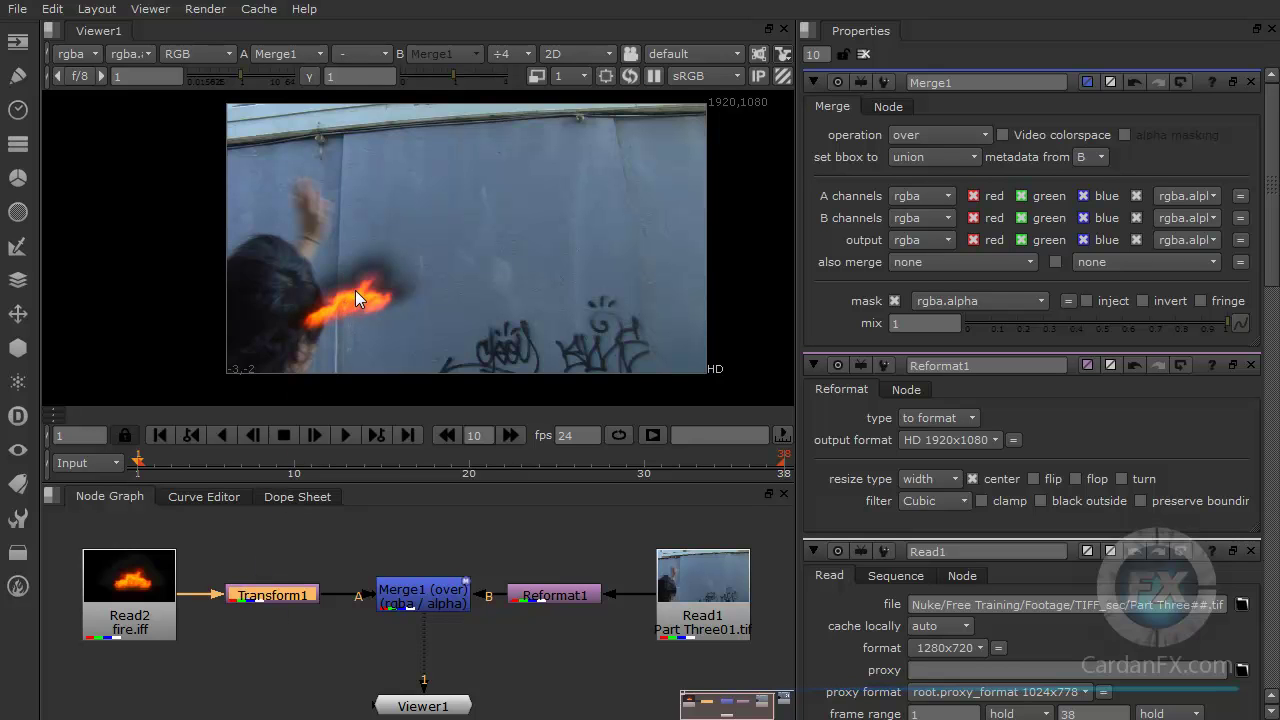
{"action": "double_click", "coordinate": [298, 600]}
{"action": "left_click_drag", "start_coordinate": [229, 384], "coordinate": [137, 320]}
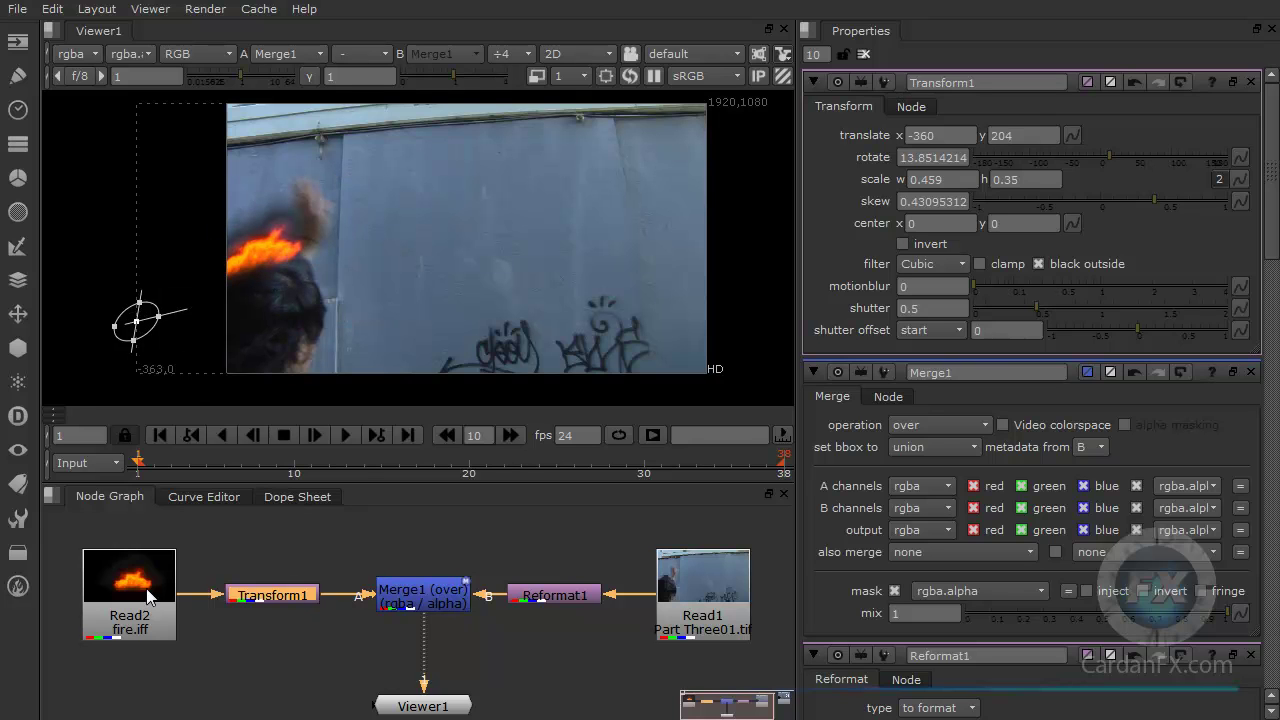
Step: Shift Read2 and Transform1 to make room, and insert a second Transform node between Transform1 and Merge1
{"action": "left_click_drag", "start_coordinate": [150, 598], "coordinate": [109, 598]}
{"action": "left_click_drag", "start_coordinate": [276, 596], "coordinate": [226, 596]}
{"action": "left_click", "coordinate": [300, 540]}
{"action": "key", "text": "t"}
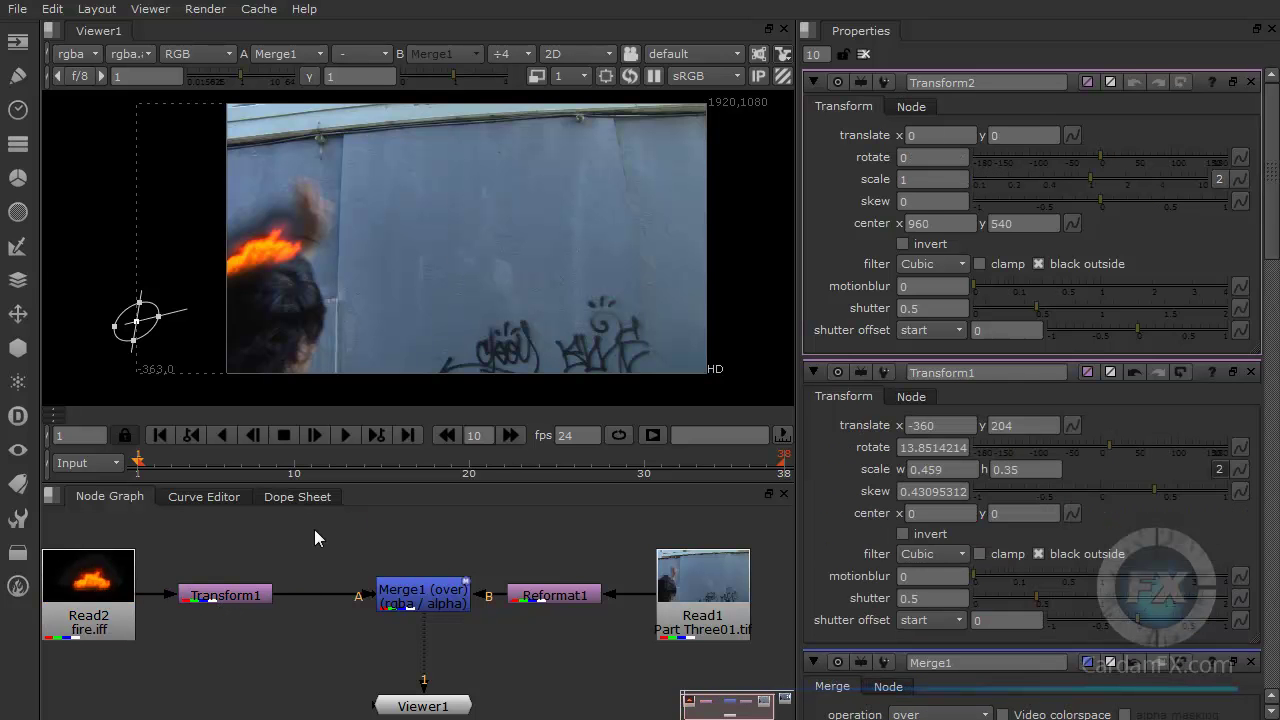
{"action": "left_click_drag", "start_coordinate": [314, 531], "coordinate": [316, 596]}
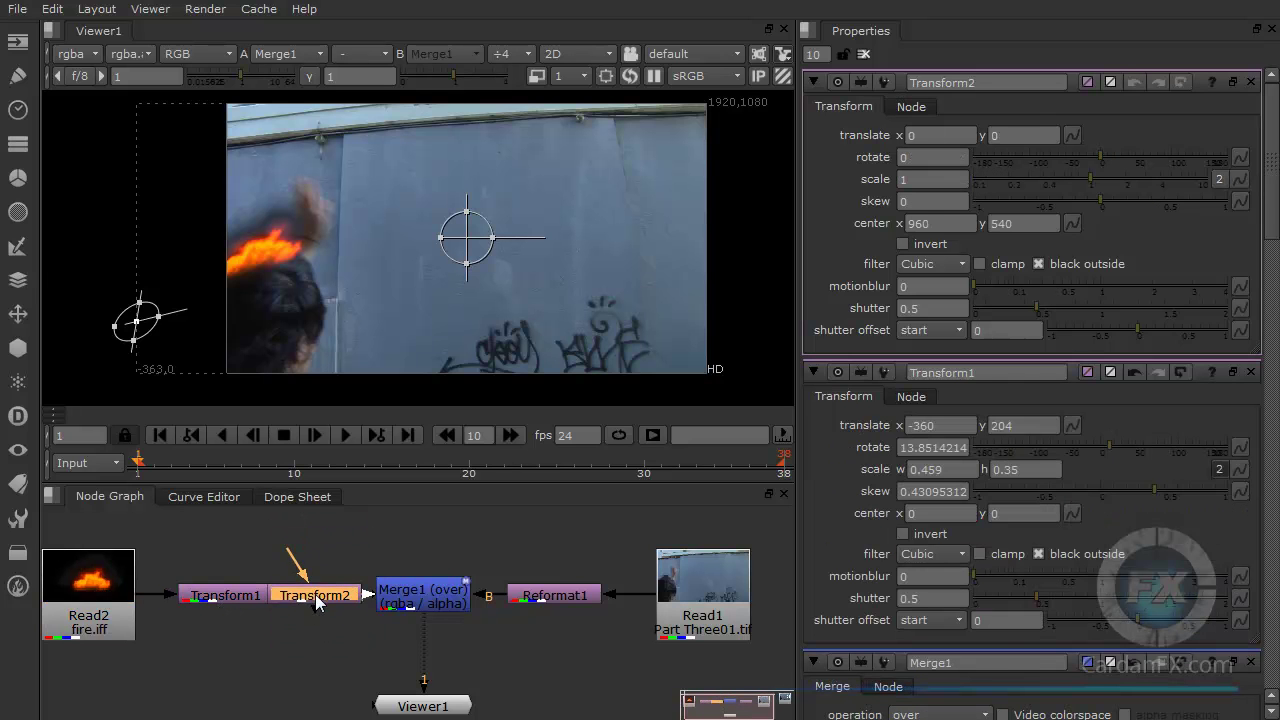
{"action": "left_click_drag", "start_coordinate": [229, 596], "coordinate": [205, 596]}
{"action": "left_click_drag", "start_coordinate": [300, 600], "coordinate": [304, 600]}
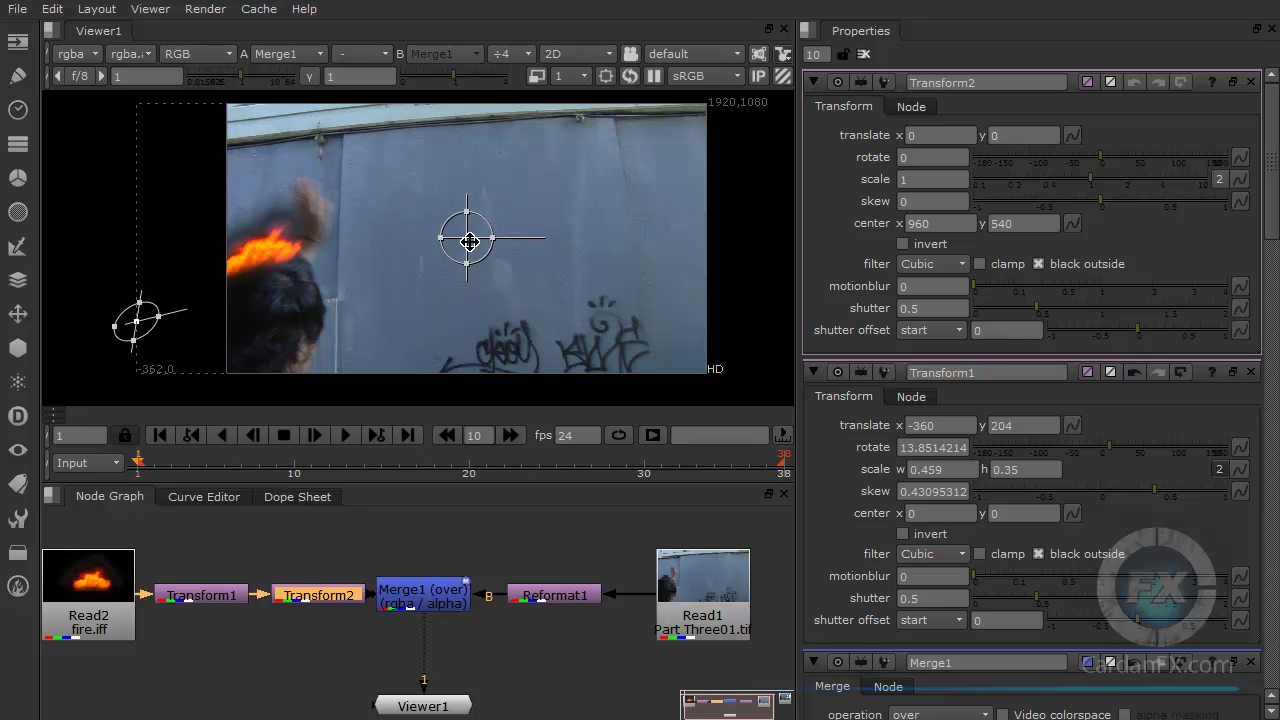
Step: Try out different fire positions with Transform2's handle and leave its translate at about x 4, y 12
{"action": "left_click_drag", "start_coordinate": [466, 237], "coordinate": [606, 243]}
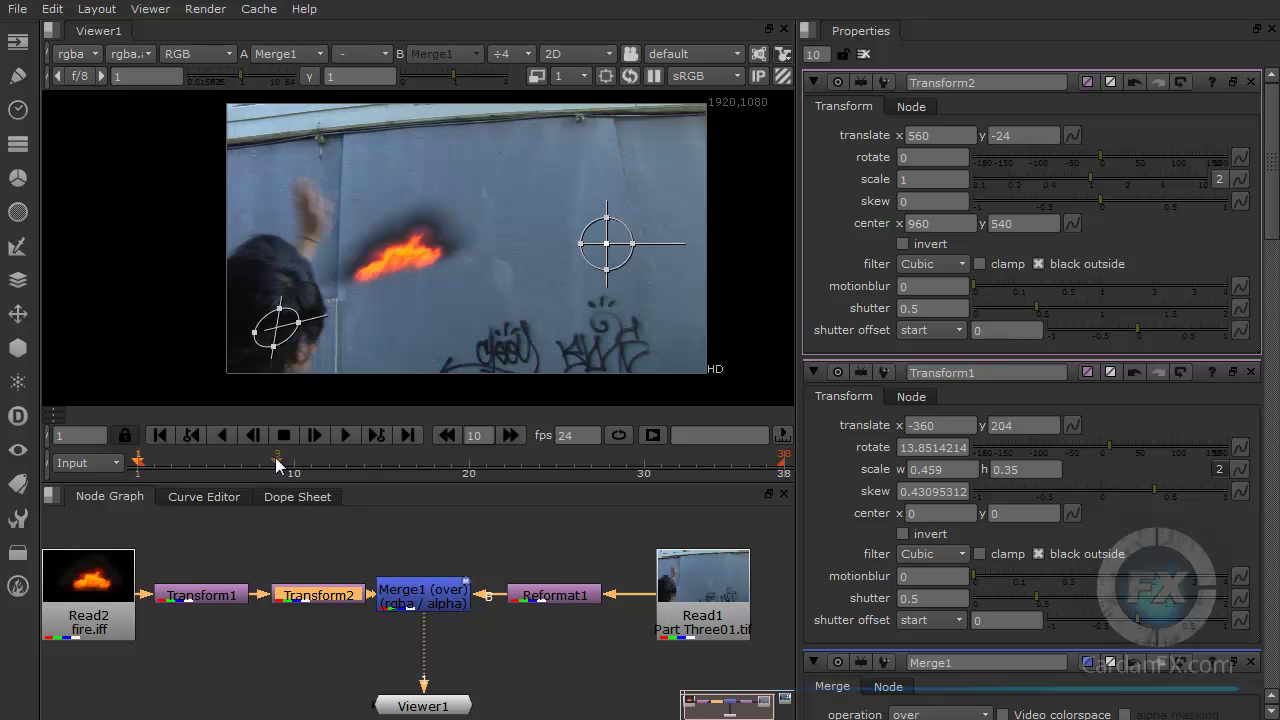
{"action": "left_click_drag", "start_coordinate": [607, 242], "coordinate": [513, 258]}
{"action": "left_click", "coordinate": [203, 592]}
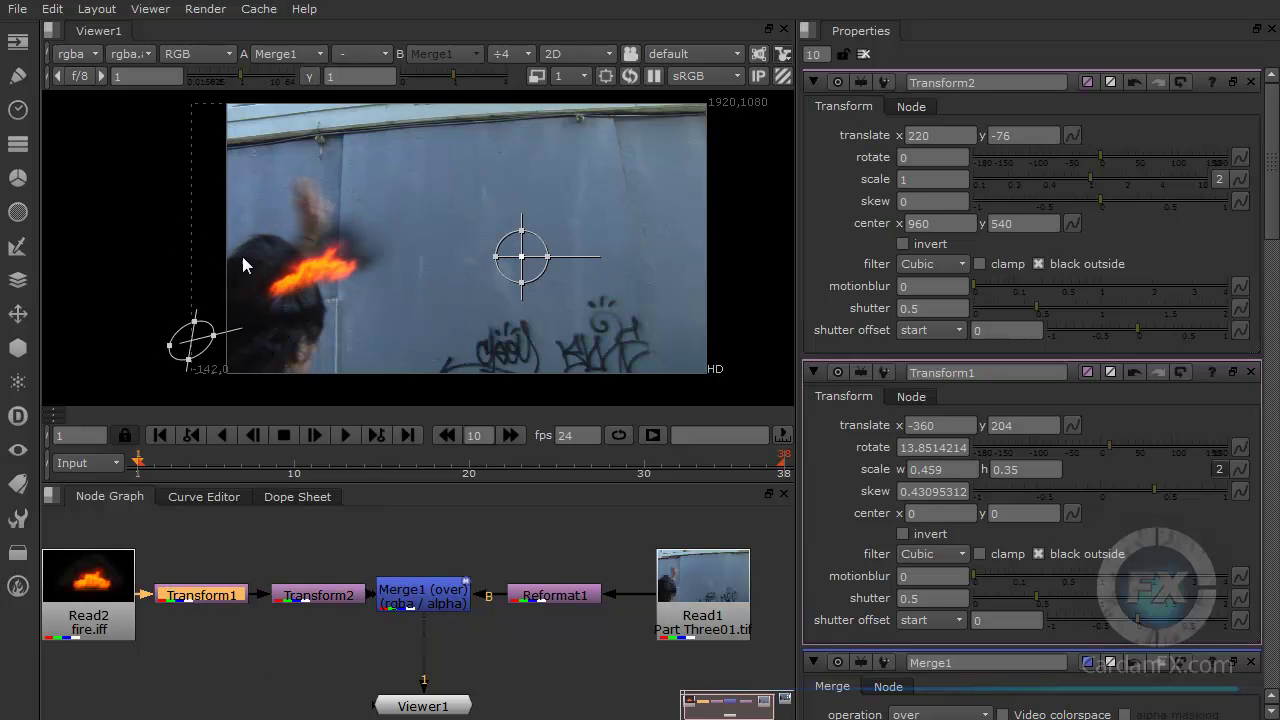
{"action": "left_click_drag", "start_coordinate": [521, 256], "coordinate": [467, 235]}
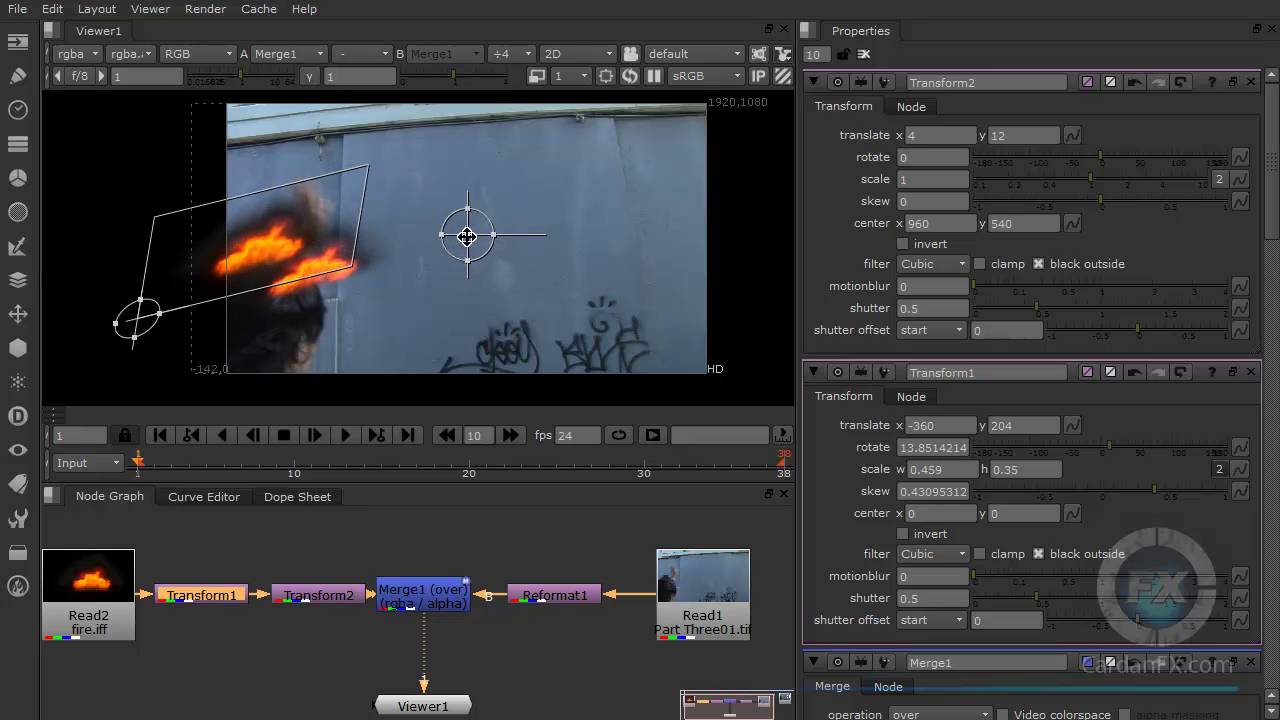
{"action": "left_click", "coordinate": [310, 597]}
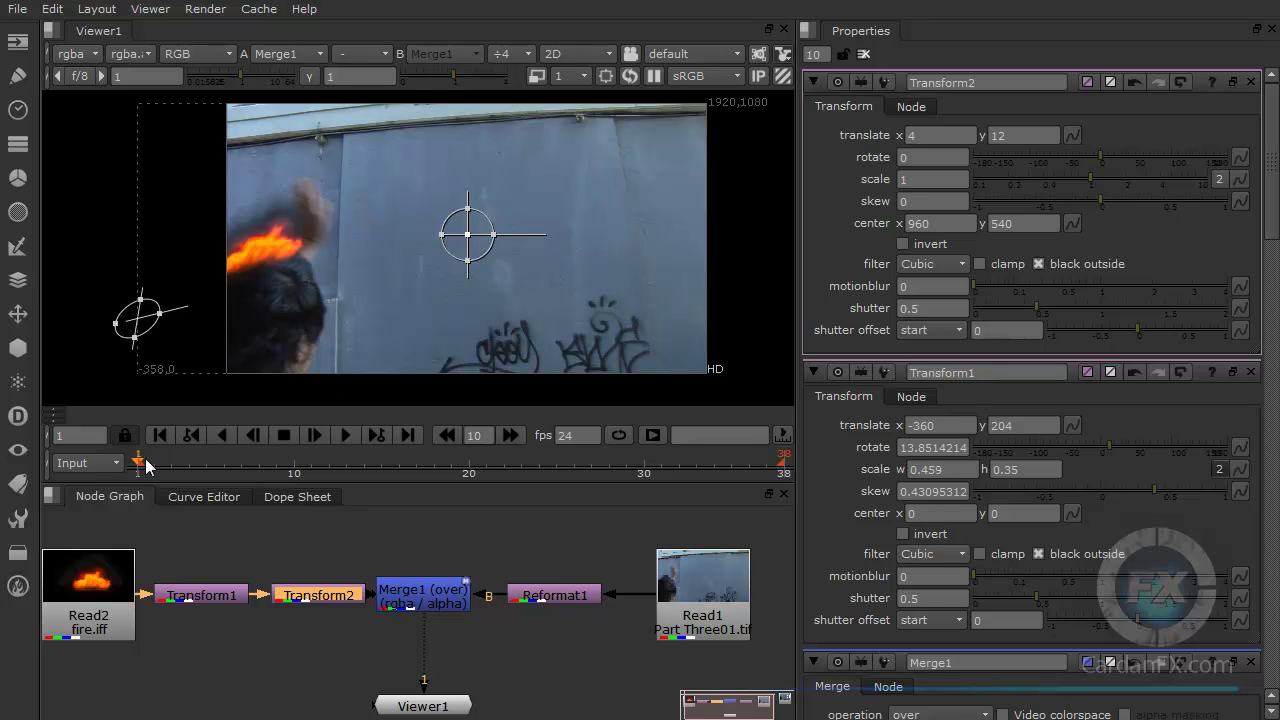
Step: Scrub to frame 10 and back, and set a key on Transform2's translate at frame 1
{"action": "left_click_drag", "start_coordinate": [138, 462], "coordinate": [293, 468]}
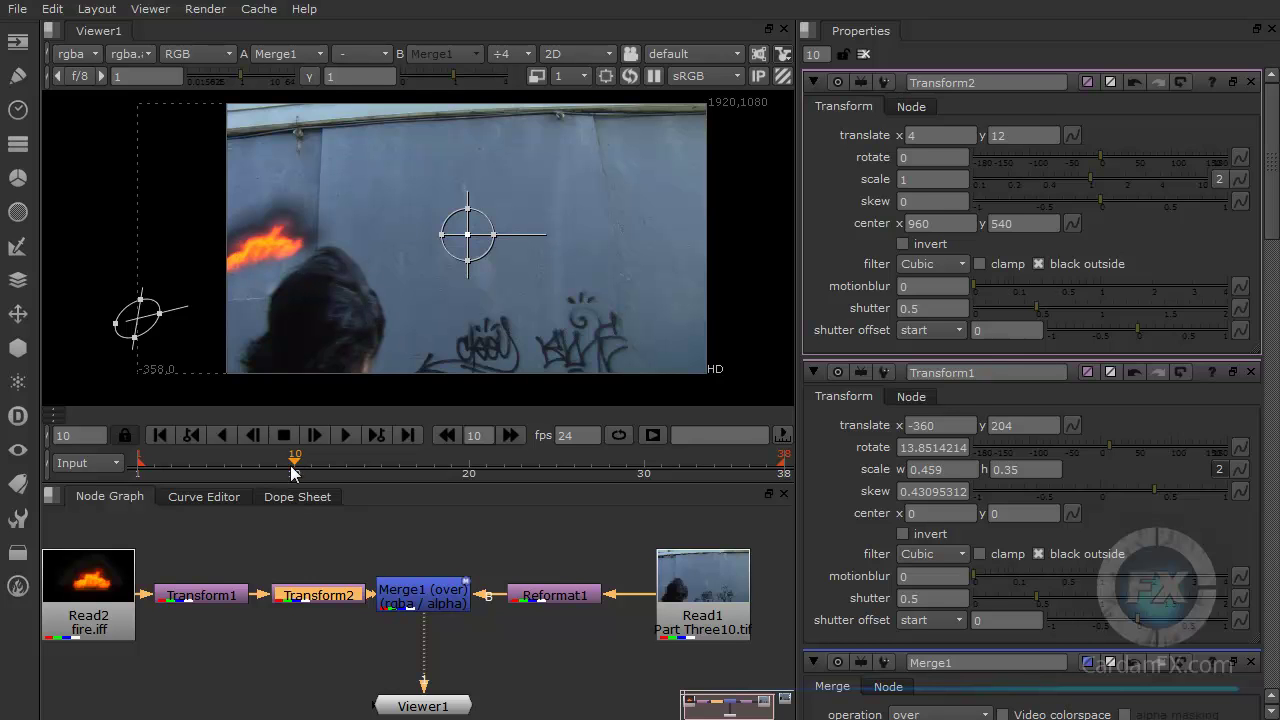
{"action": "left_click_drag", "start_coordinate": [295, 462], "coordinate": [138, 465]}
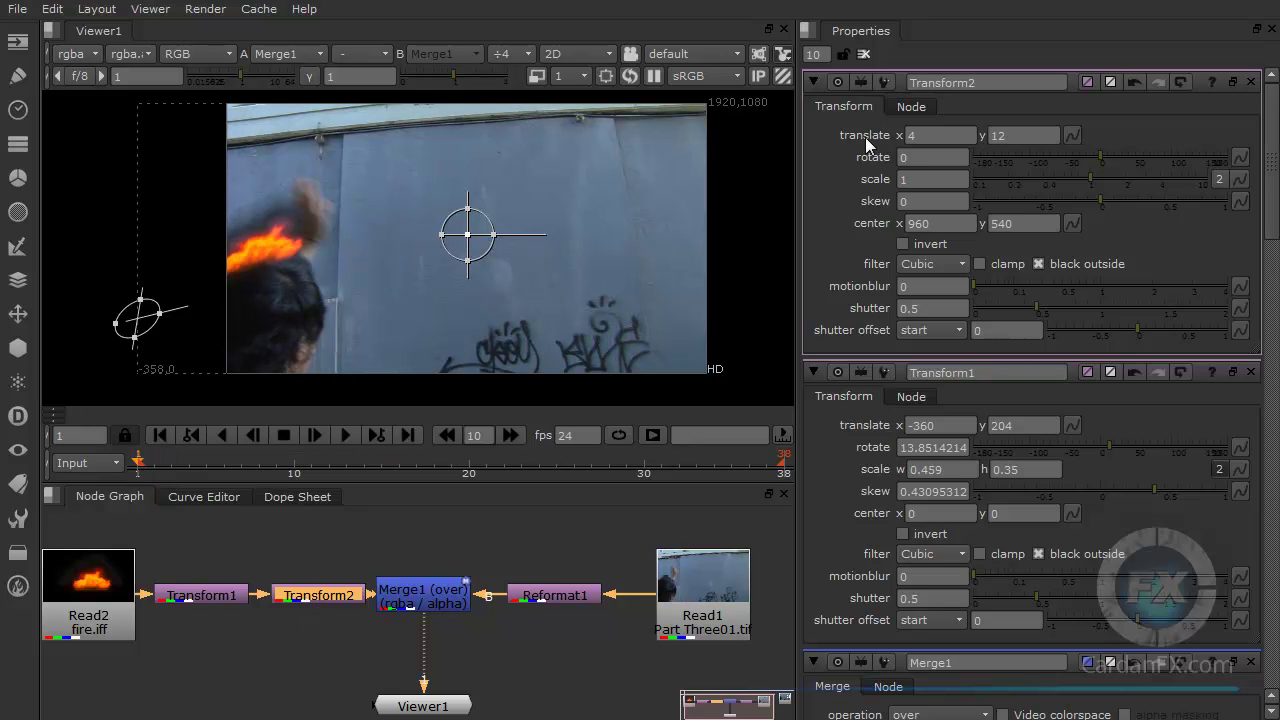
{"action": "left_click", "coordinate": [1072, 135]}
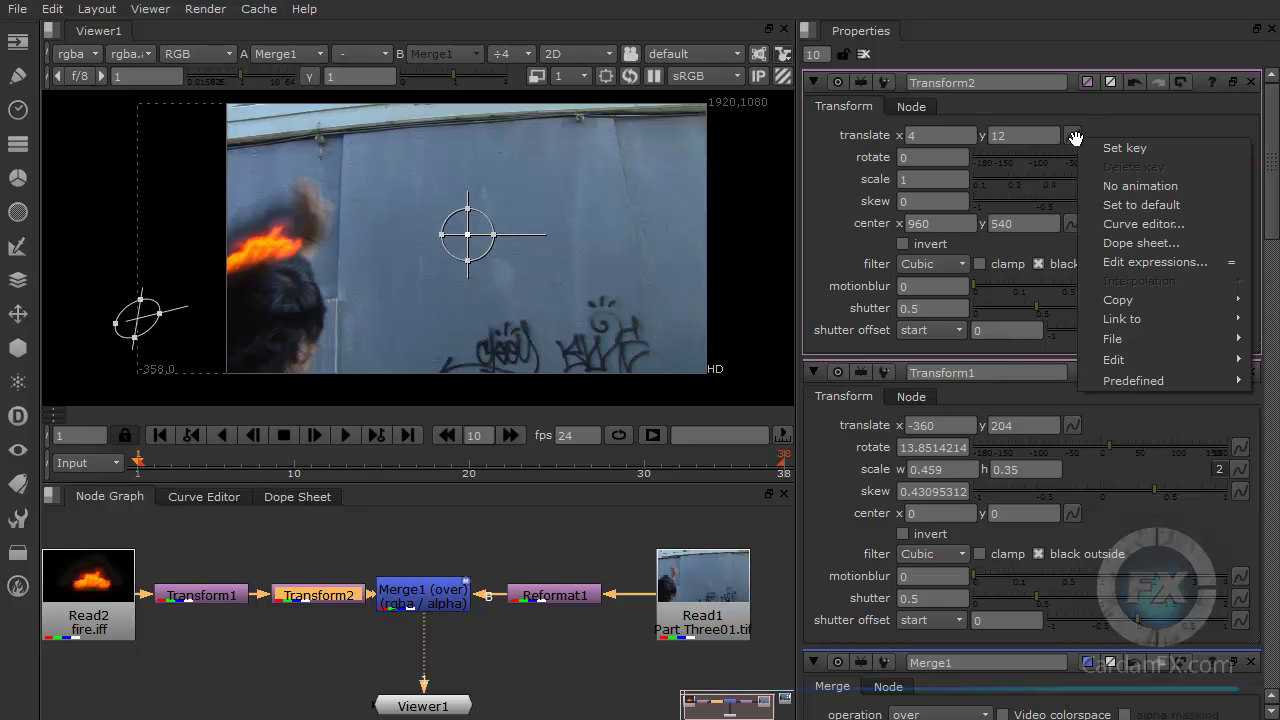
{"action": "mouse_move", "coordinate": [1143, 326]}
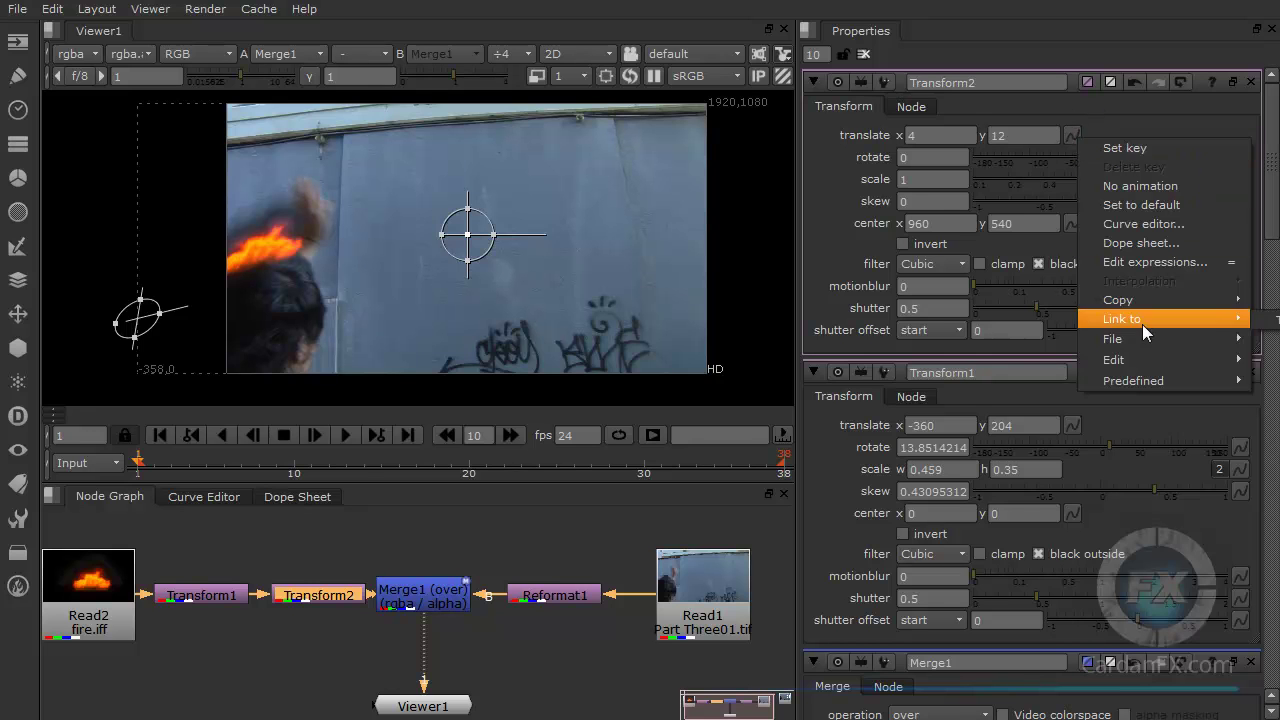
{"action": "left_click", "coordinate": [1114, 150]}
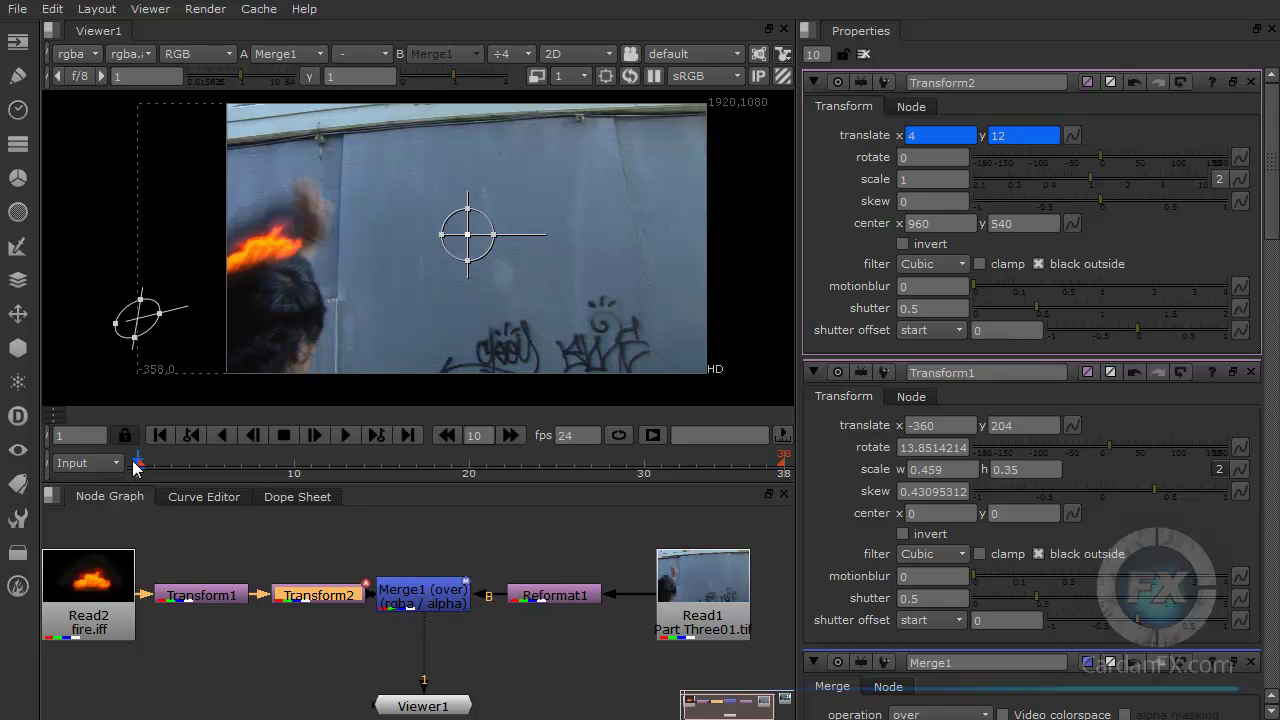
Step: At frame 10, move Transform2 to about x 272, y -76 so the fire sits on the head, and play back the motion
{"action": "left_click_drag", "start_coordinate": [140, 467], "coordinate": [293, 462]}
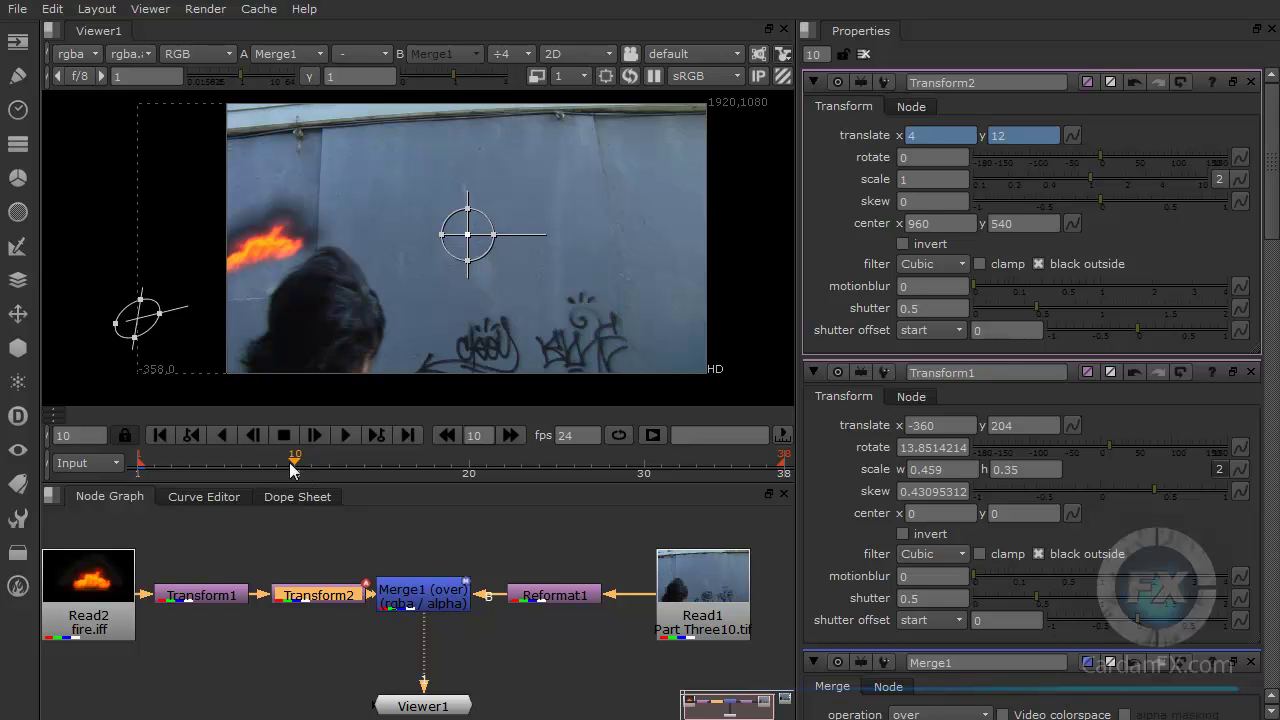
{"action": "left_click_drag", "start_coordinate": [468, 234], "coordinate": [536, 256]}
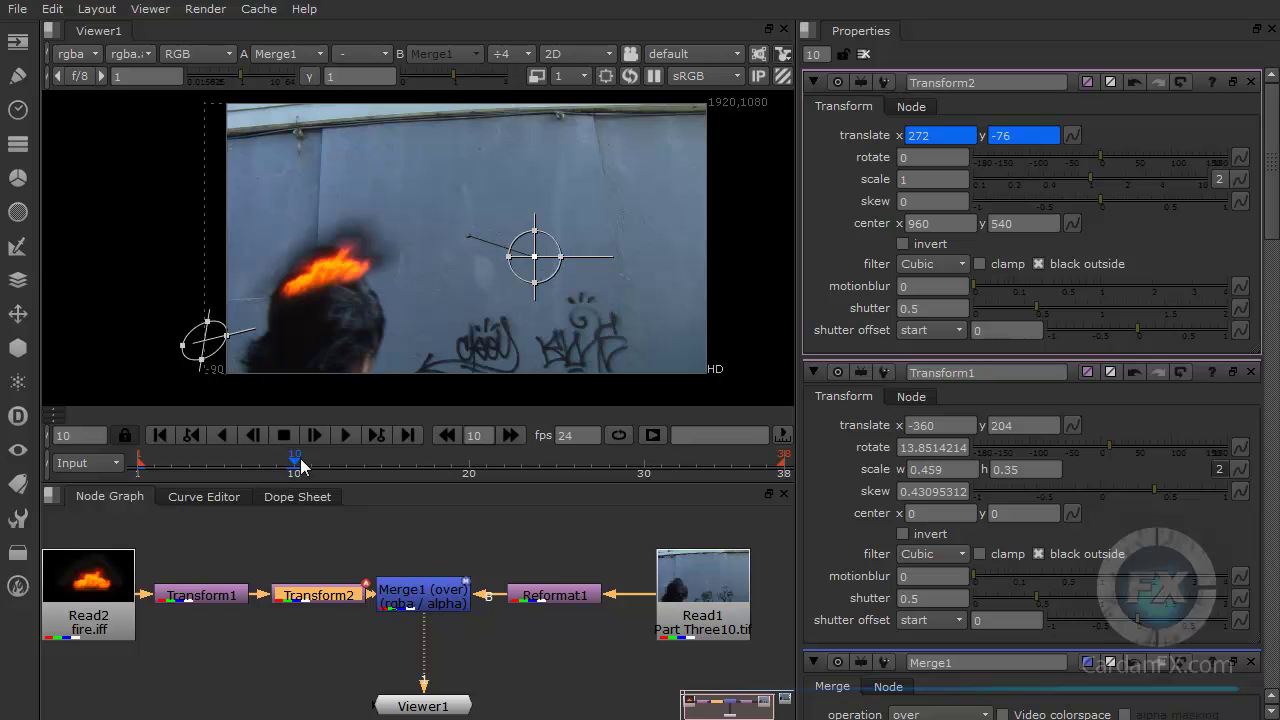
{"action": "left_click", "coordinate": [159, 435]}
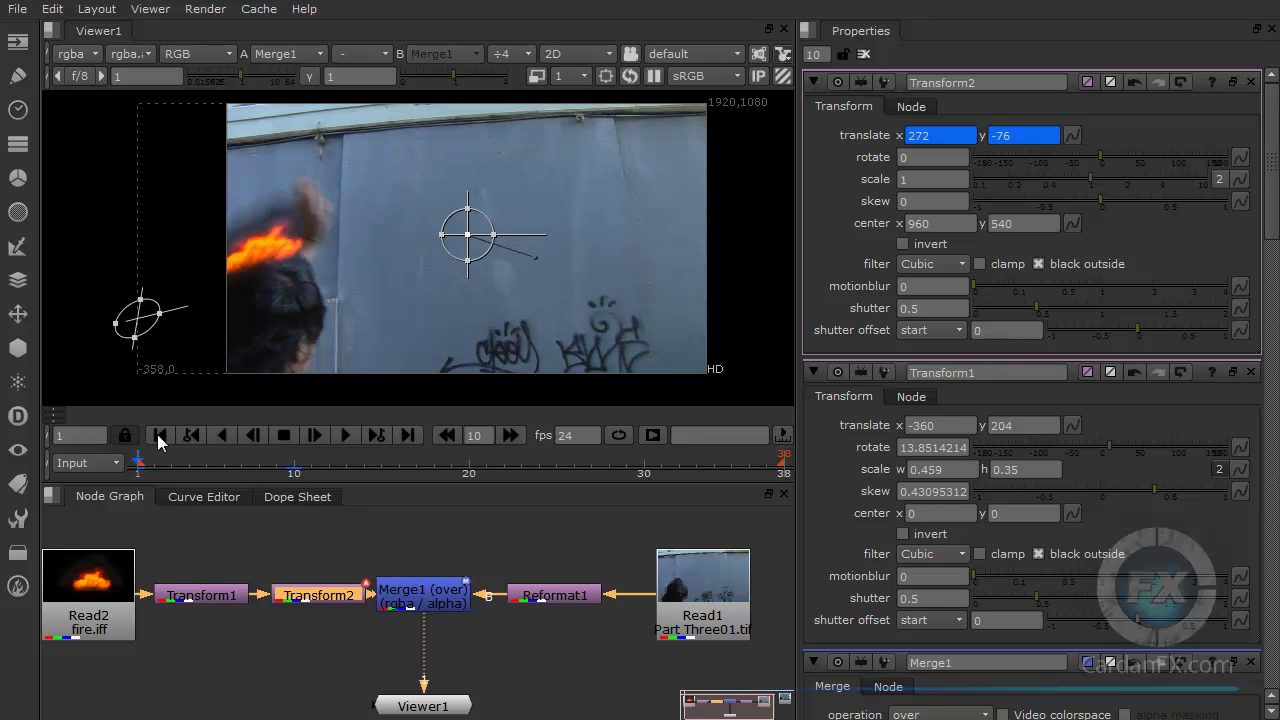
{"action": "left_click", "coordinate": [345, 435]}
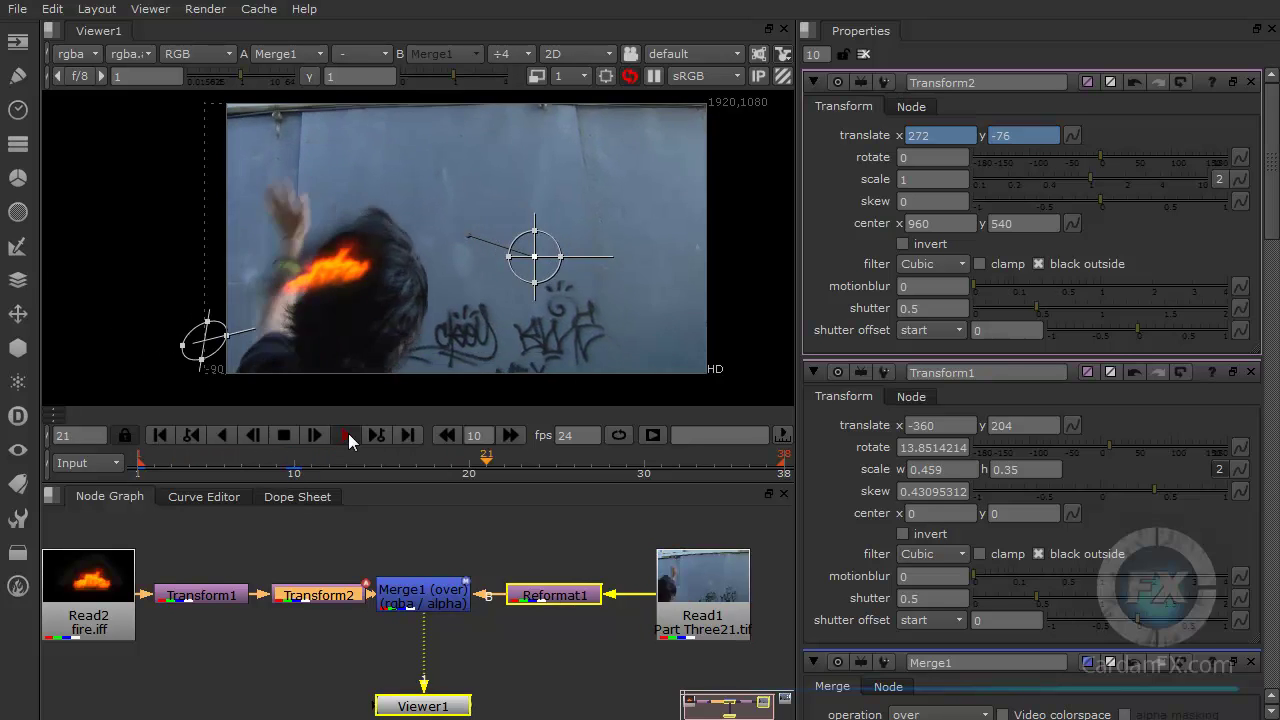
{"action": "left_click", "coordinate": [284, 435]}
{"action": "left_click", "coordinate": [159, 435]}
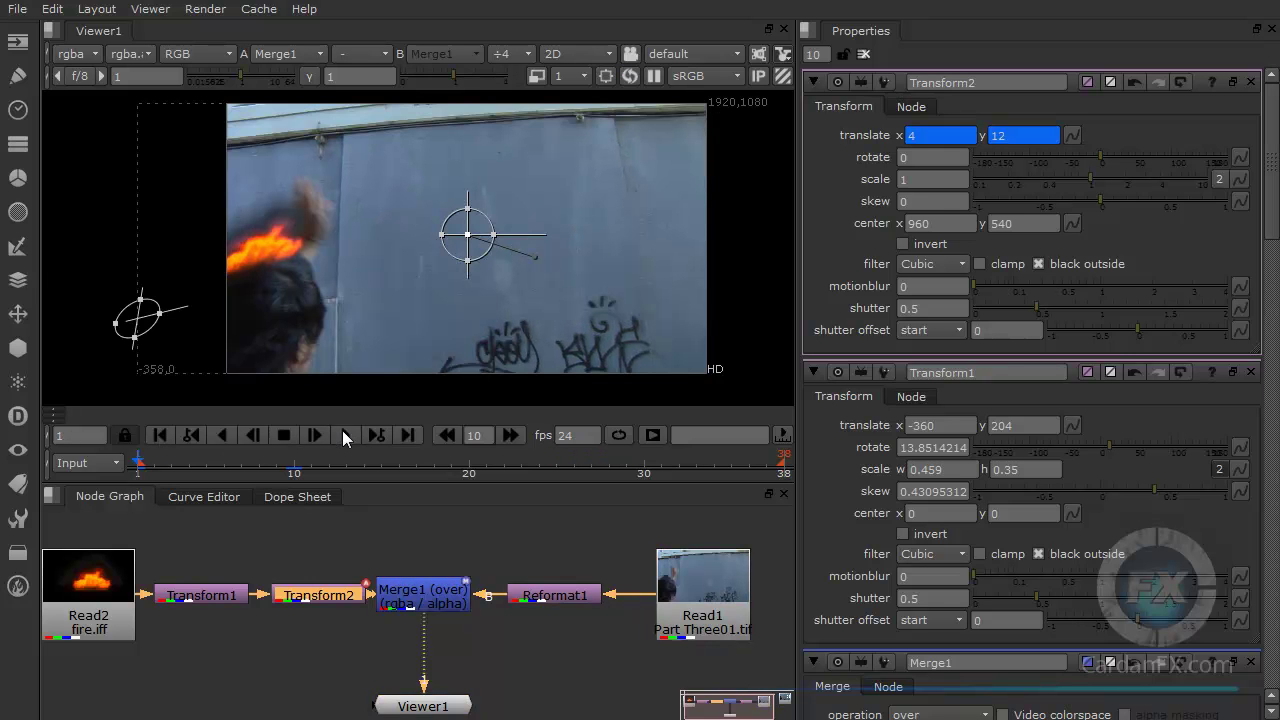
Step: At frame 20, move Transform2 to about x 464, y 100 to place the fire on the top of the head
{"action": "left_click", "coordinate": [296, 459]}
{"action": "left_click_drag", "start_coordinate": [296, 459], "coordinate": [470, 467]}
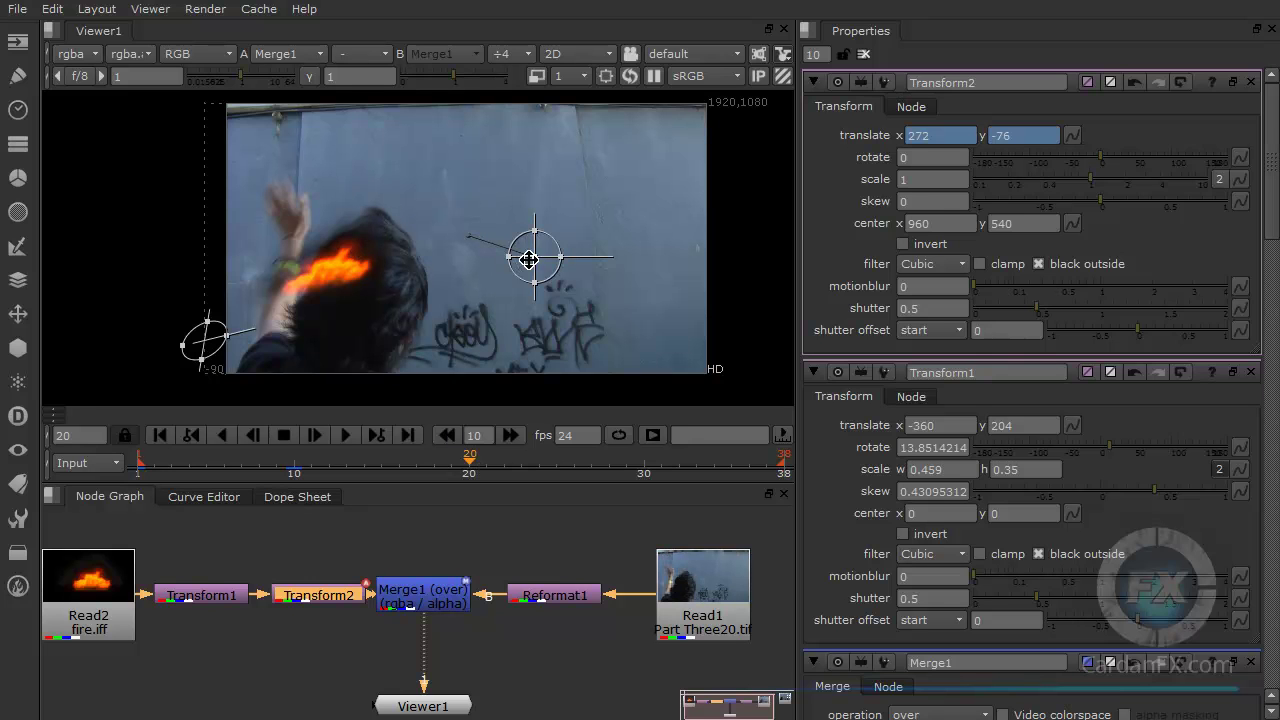
{"action": "left_click_drag", "start_coordinate": [538, 257], "coordinate": [585, 213]}
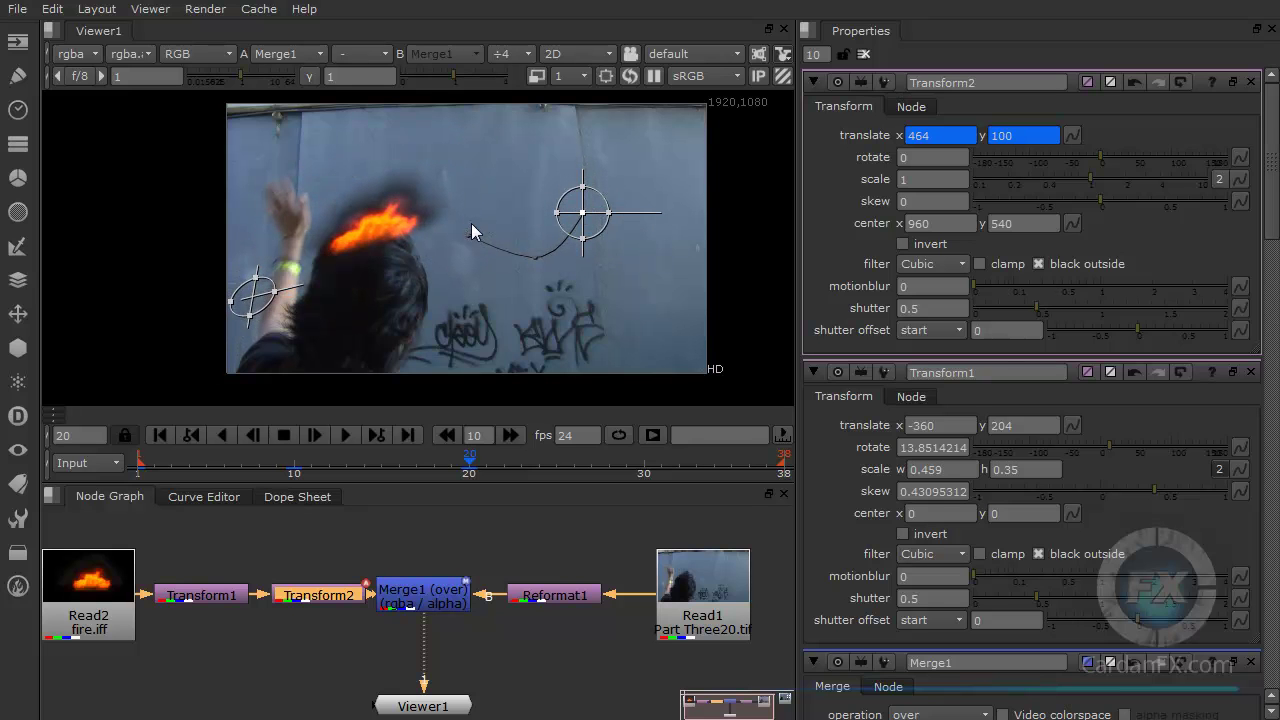
Step: Examine Transform2's motion path in the viewer up close, and play back the animation
{"action": "scroll", "coordinate": [576, 228], "scroll_direction": "up", "scroll_amount": 5}
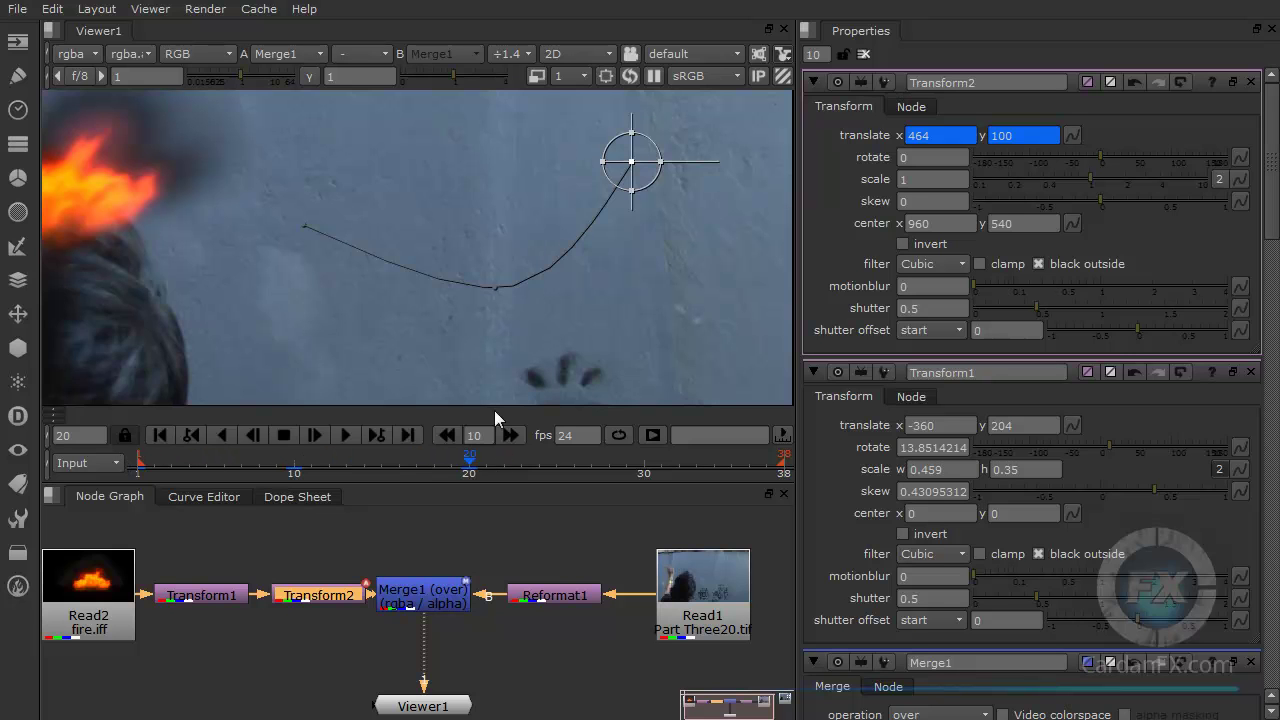
{"action": "scroll", "coordinate": [377, 327], "scroll_direction": "down", "scroll_amount": 4}
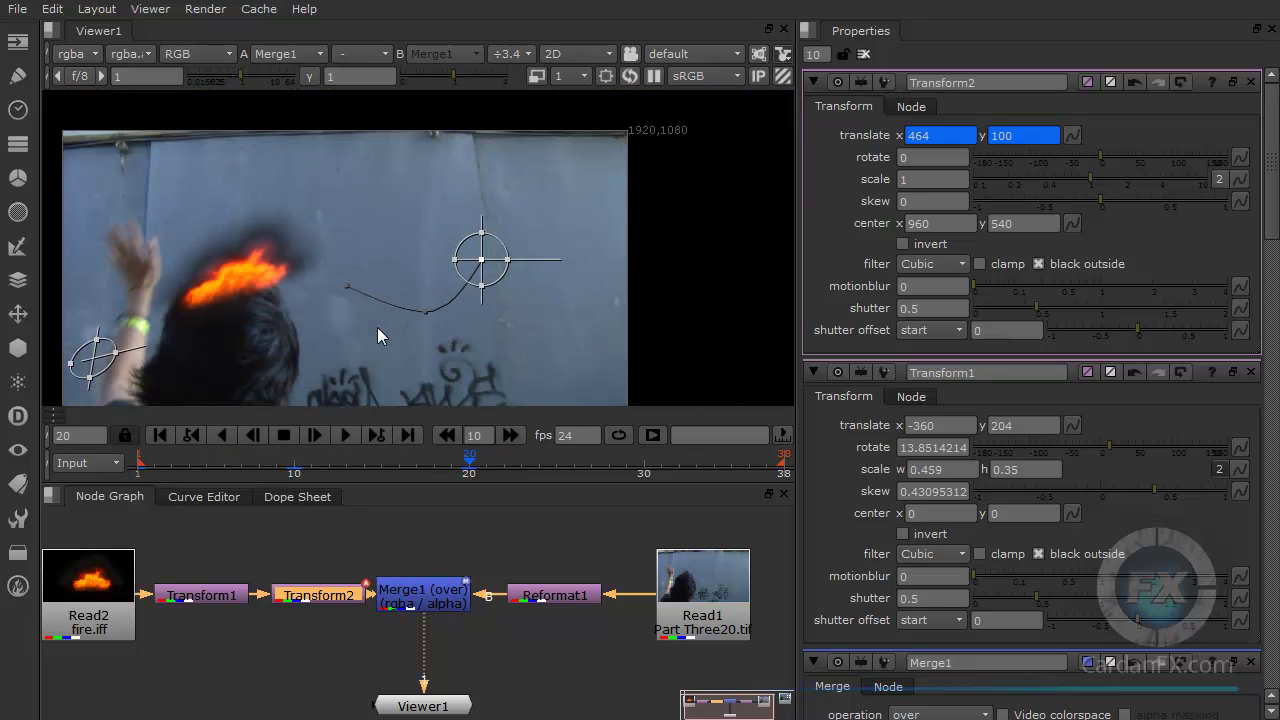
{"action": "key", "text": "f"}
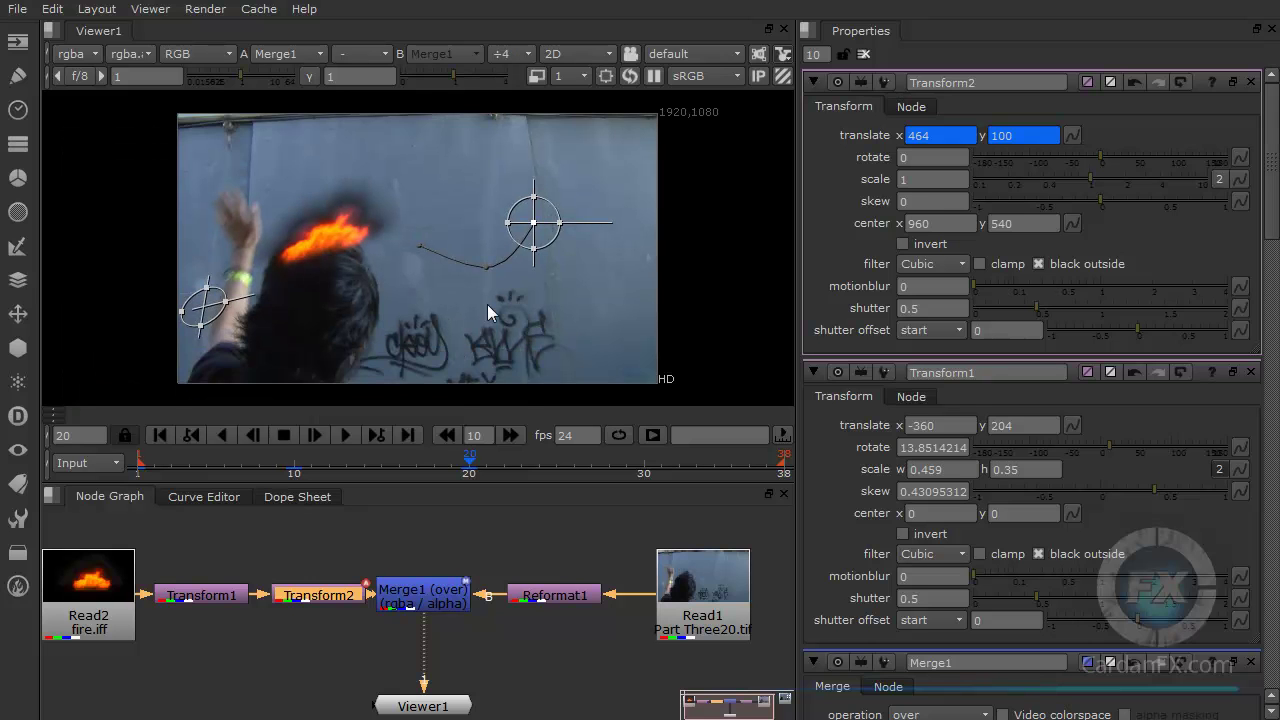
{"action": "left_click", "coordinate": [446, 436]}
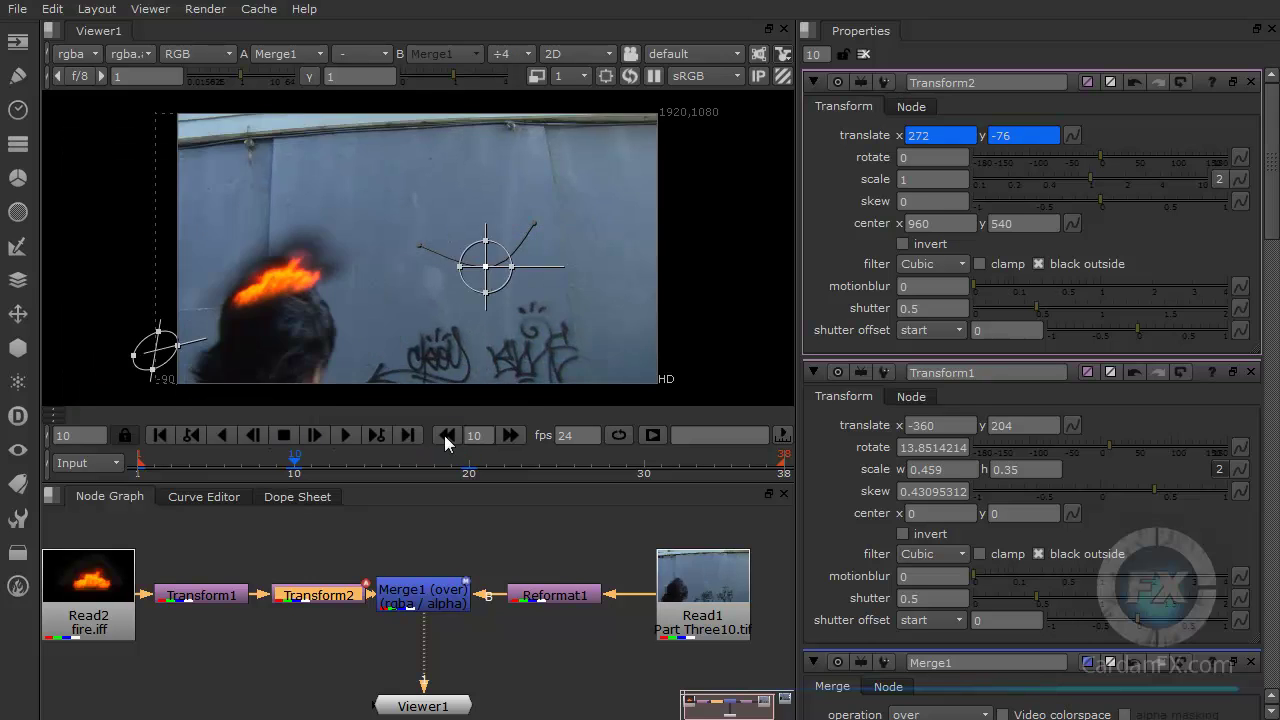
{"action": "left_click", "coordinate": [341, 433]}
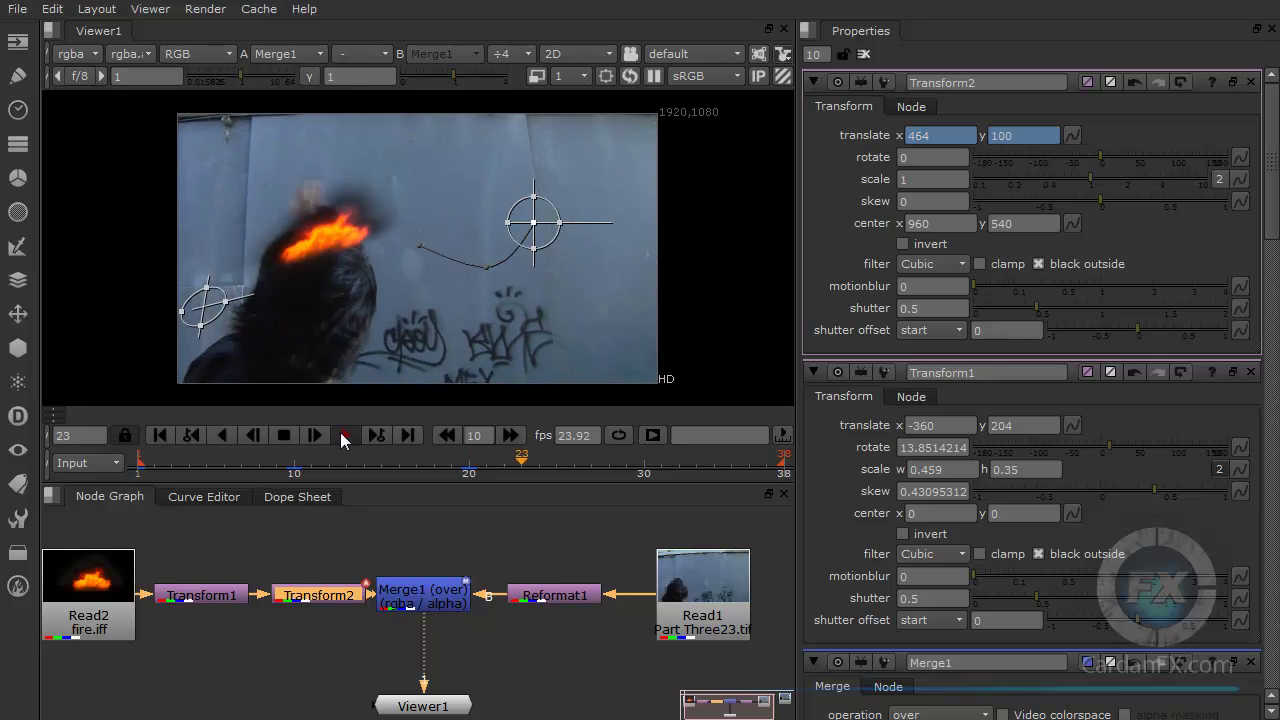
{"action": "left_click", "coordinate": [285, 436]}
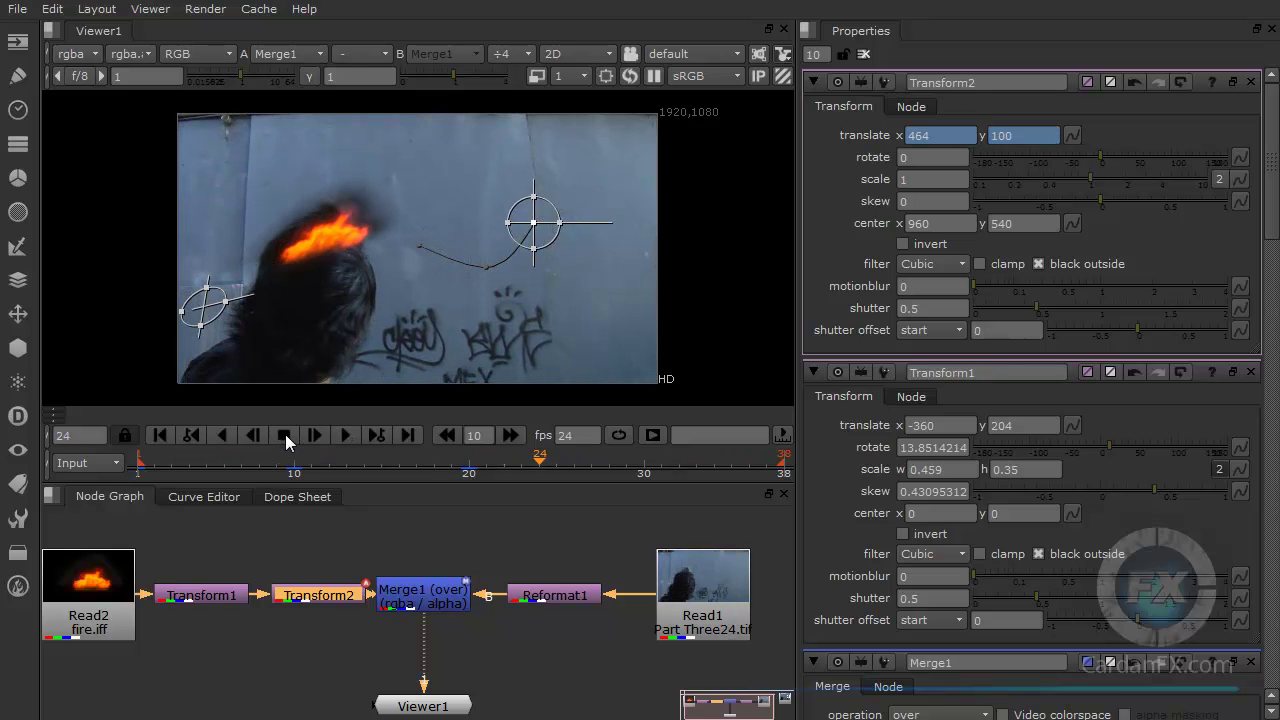
{"action": "left_click", "coordinate": [160, 435]}
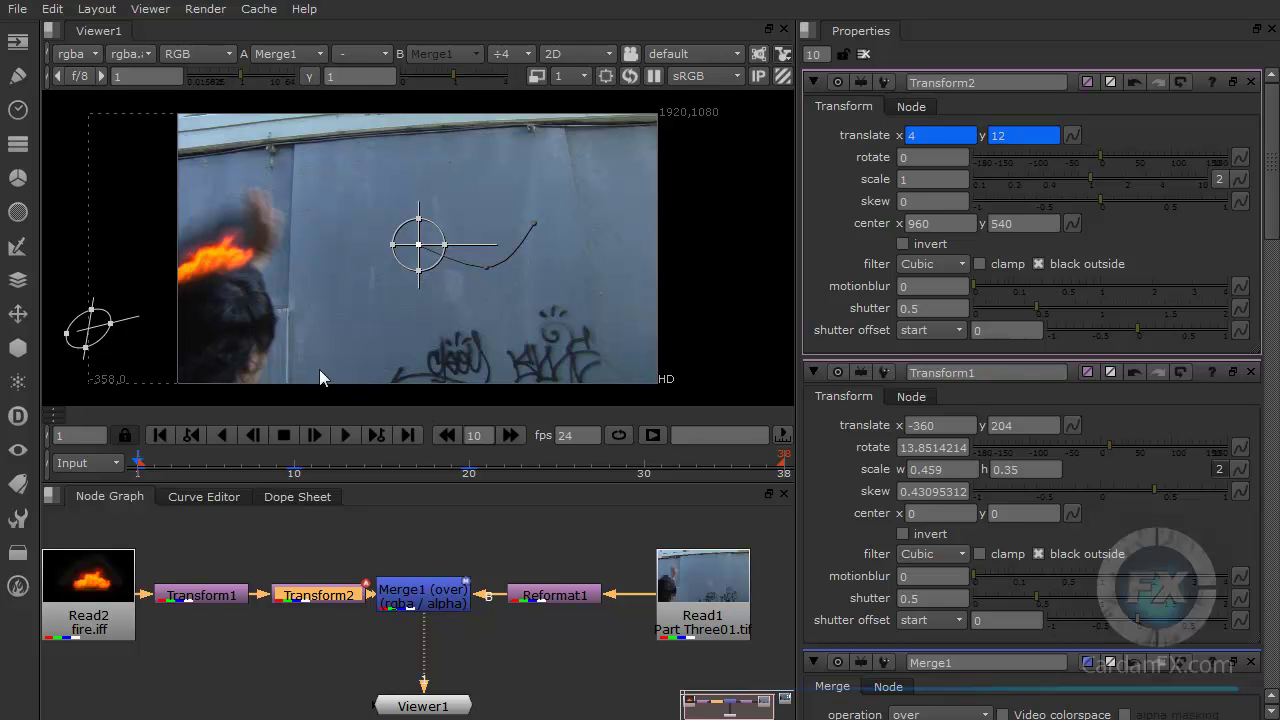
Step: Key Transform2's translate at about x 456, y 112 on frame 30 and about x 172, y 156 on frame 38
{"action": "left_click_drag", "start_coordinate": [495, 472], "coordinate": [645, 472]}
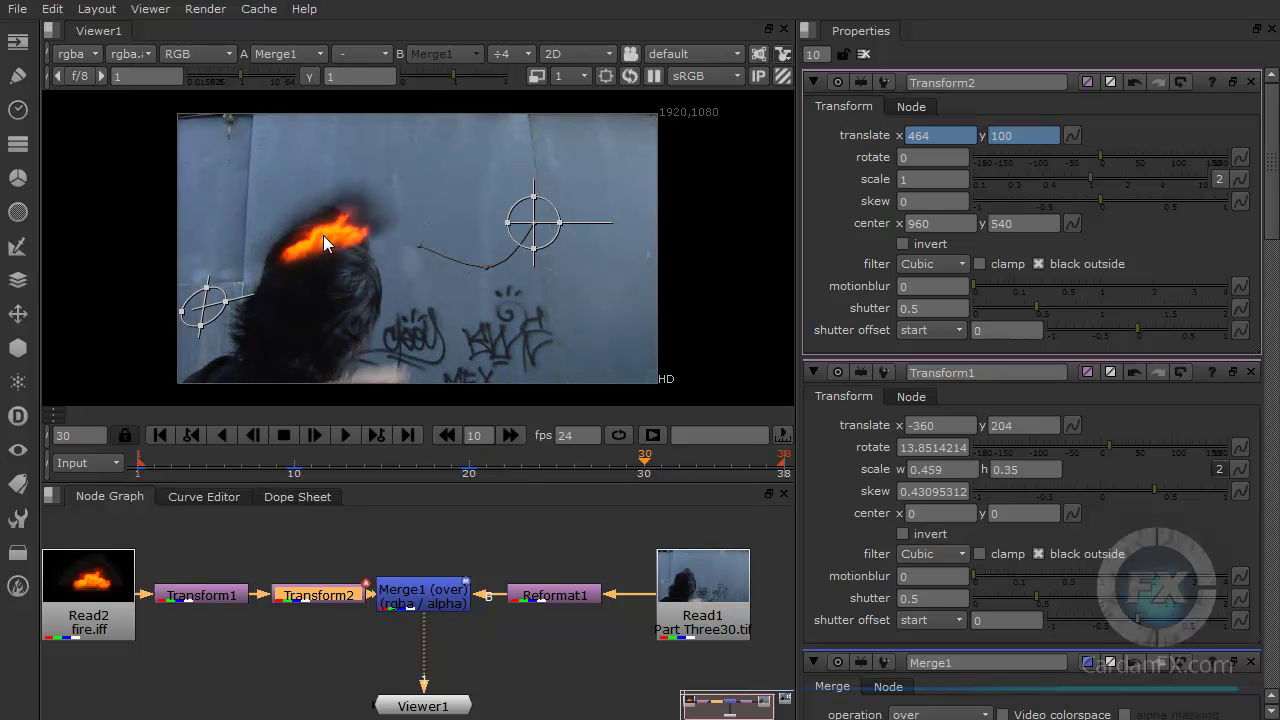
{"action": "left_click_drag", "start_coordinate": [531, 223], "coordinate": [531, 220]}
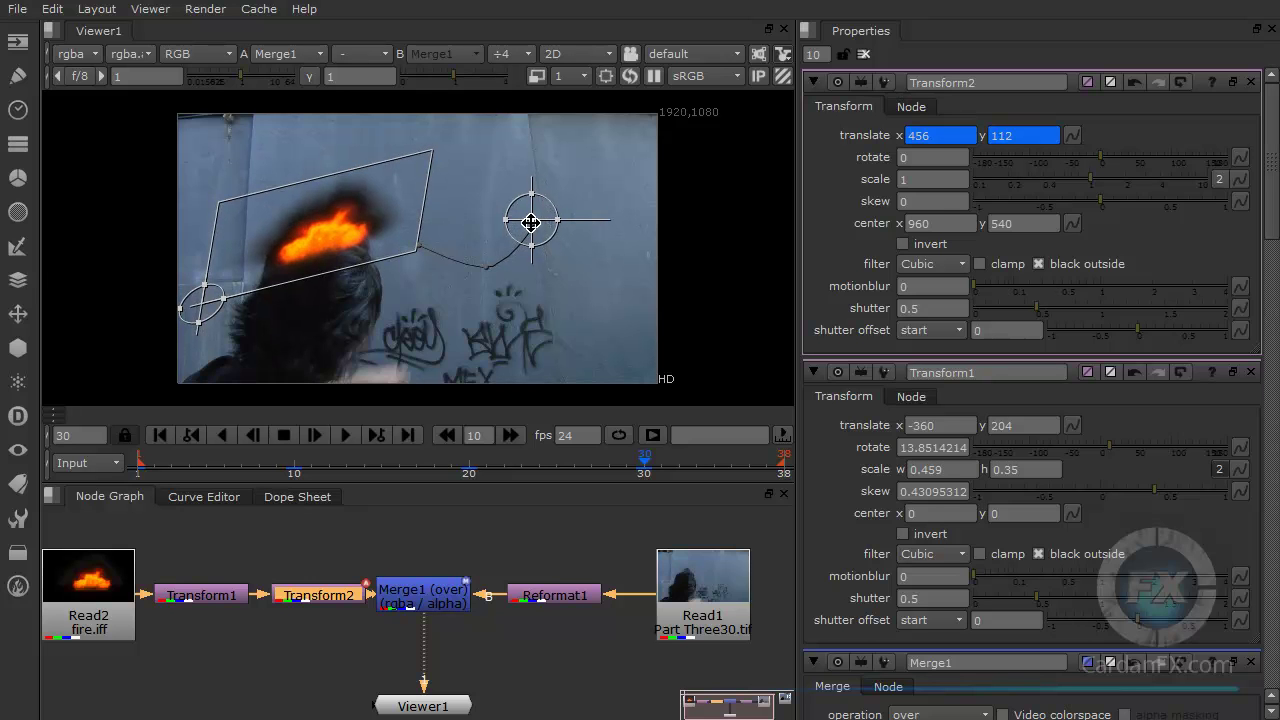
{"action": "left_click", "coordinate": [735, 468]}
{"action": "left_click_drag", "start_coordinate": [737, 470], "coordinate": [784, 466]}
{"action": "left_click_drag", "start_coordinate": [531, 219], "coordinate": [458, 211]}
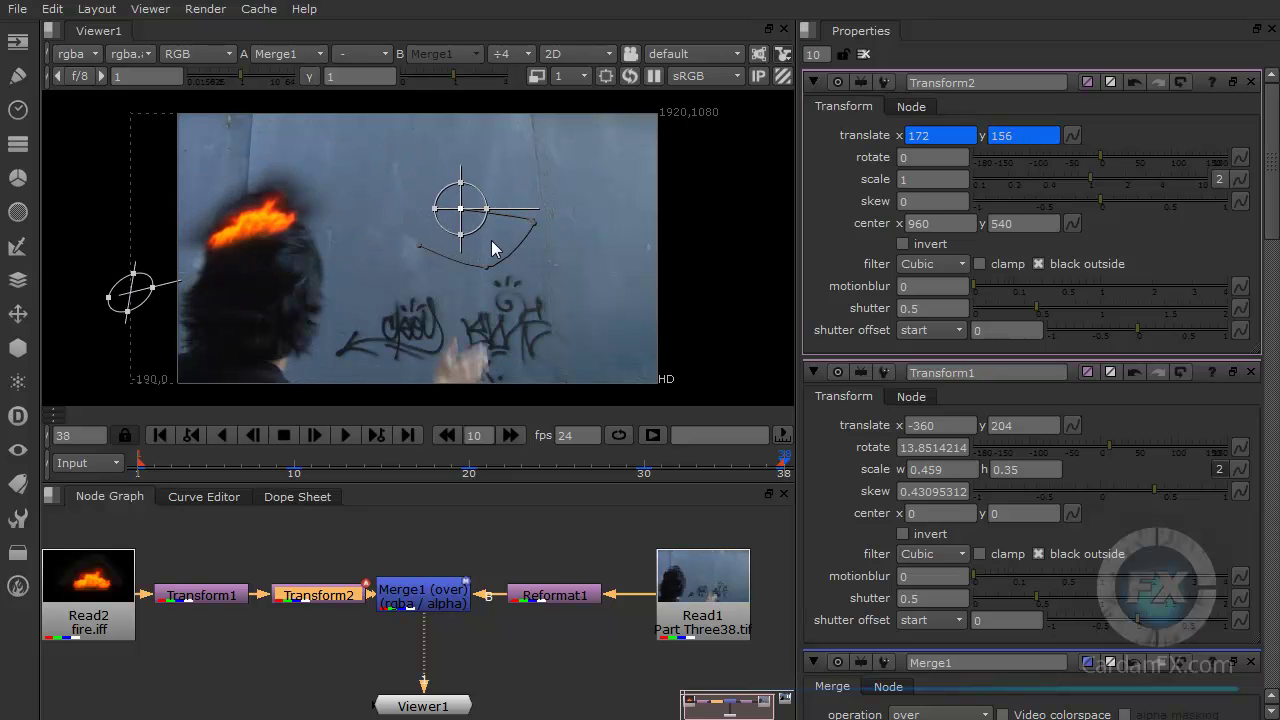
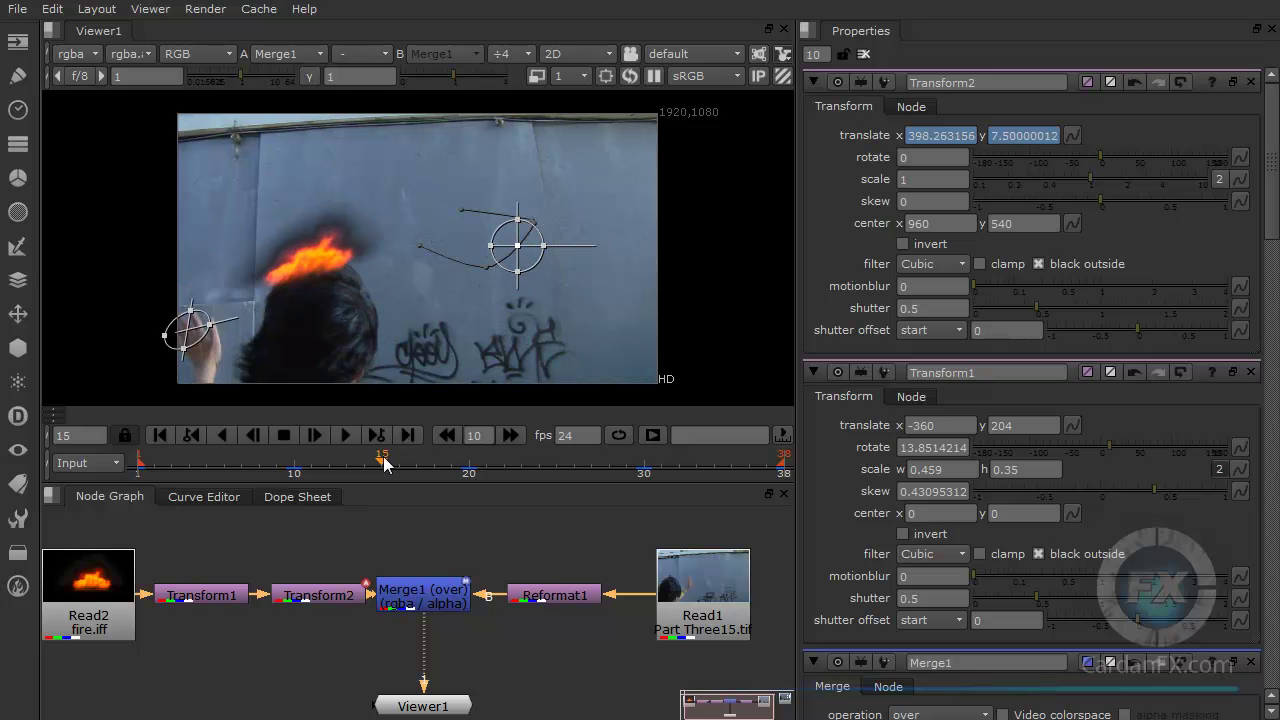
Step: Reposition Transform2 over the head at frames 15 and 18, and to about x 440, y 84 at frame 20
{"action": "left_click_drag", "start_coordinate": [517, 245], "coordinate": [525, 257]}
{"action": "left_click_drag", "start_coordinate": [381, 464], "coordinate": [426, 468]}
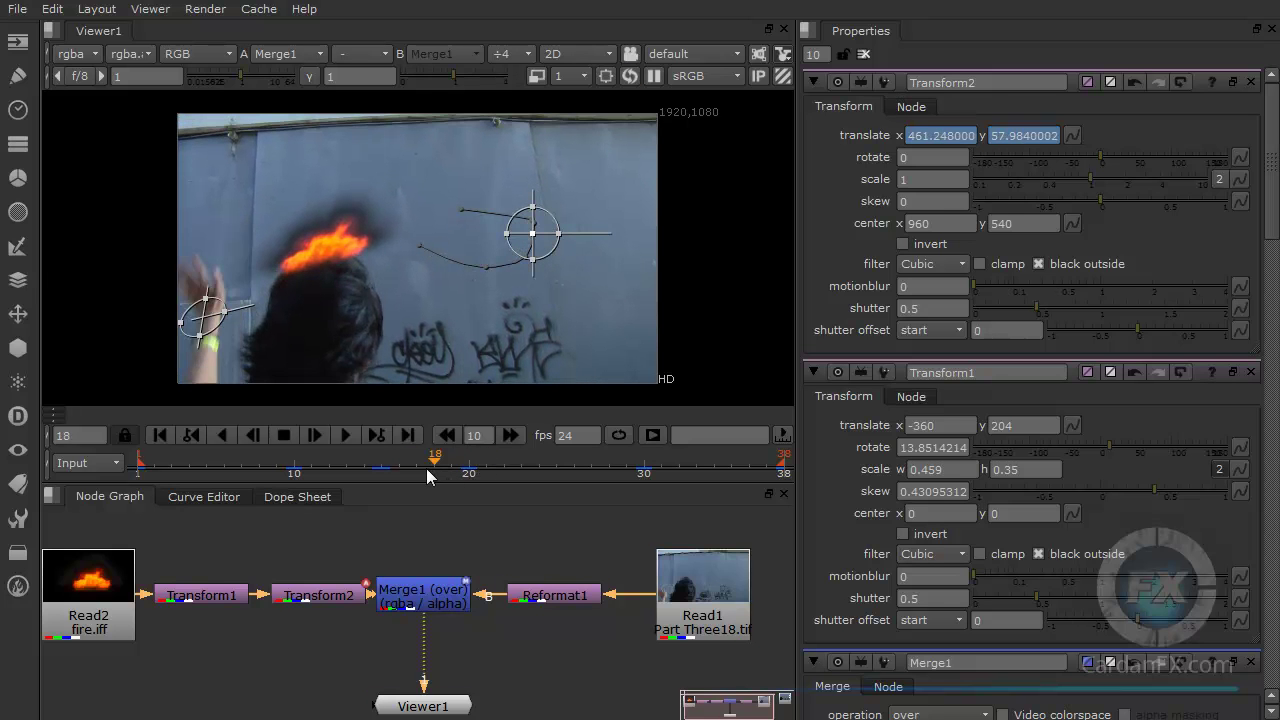
{"action": "left_click_drag", "start_coordinate": [533, 234], "coordinate": [534, 248]}
{"action": "left_click_drag", "start_coordinate": [434, 462], "coordinate": [471, 468]}
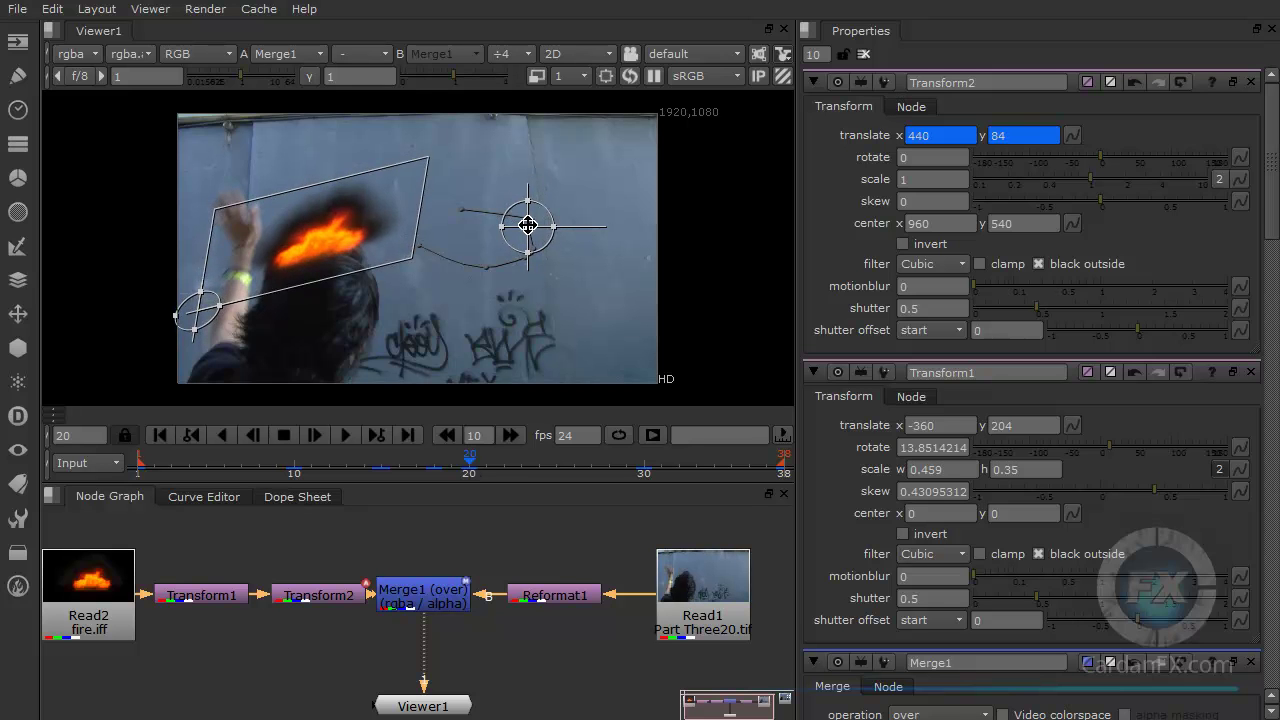
{"action": "left_click_drag", "start_coordinate": [470, 462], "coordinate": [505, 465]}
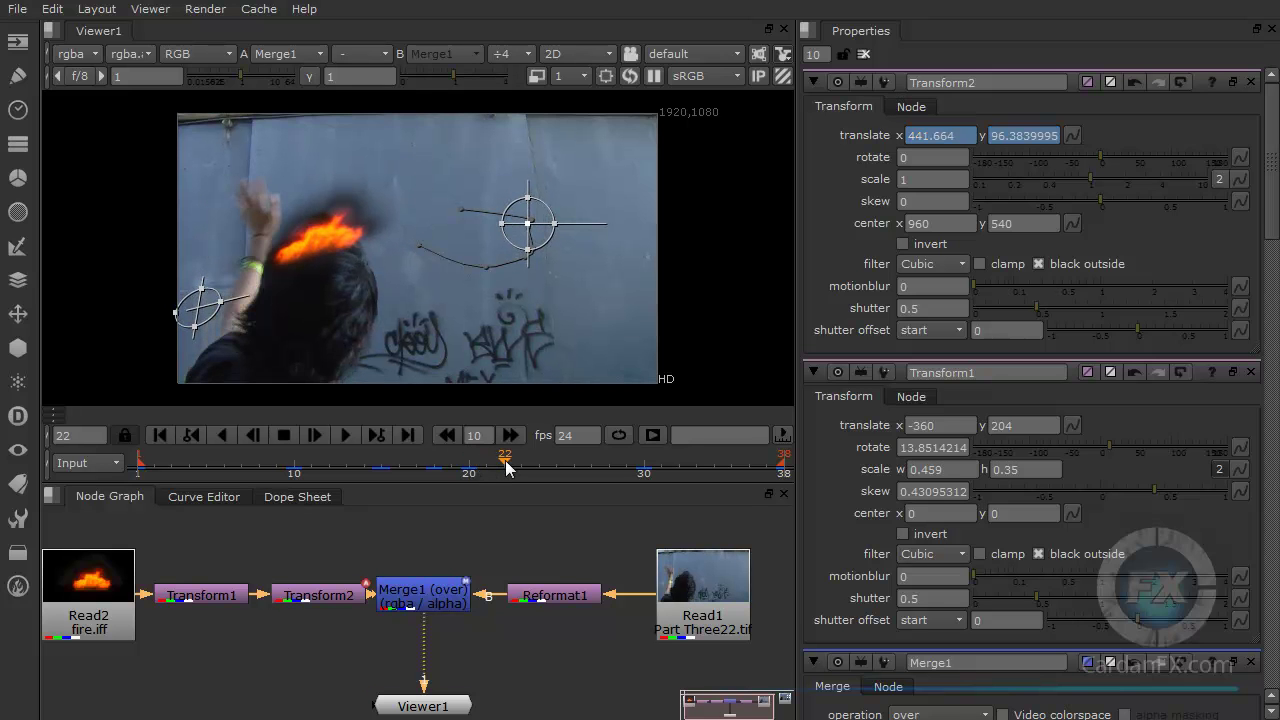
Step: Key Transform2's translate at frame 22, at about x 438, y 98 on frame 26, and about x 432, y 128 on frame 33
{"action": "left_click_drag", "start_coordinate": [527, 228], "coordinate": [514, 223]}
{"action": "left_click_drag", "start_coordinate": [512, 468], "coordinate": [575, 468]}
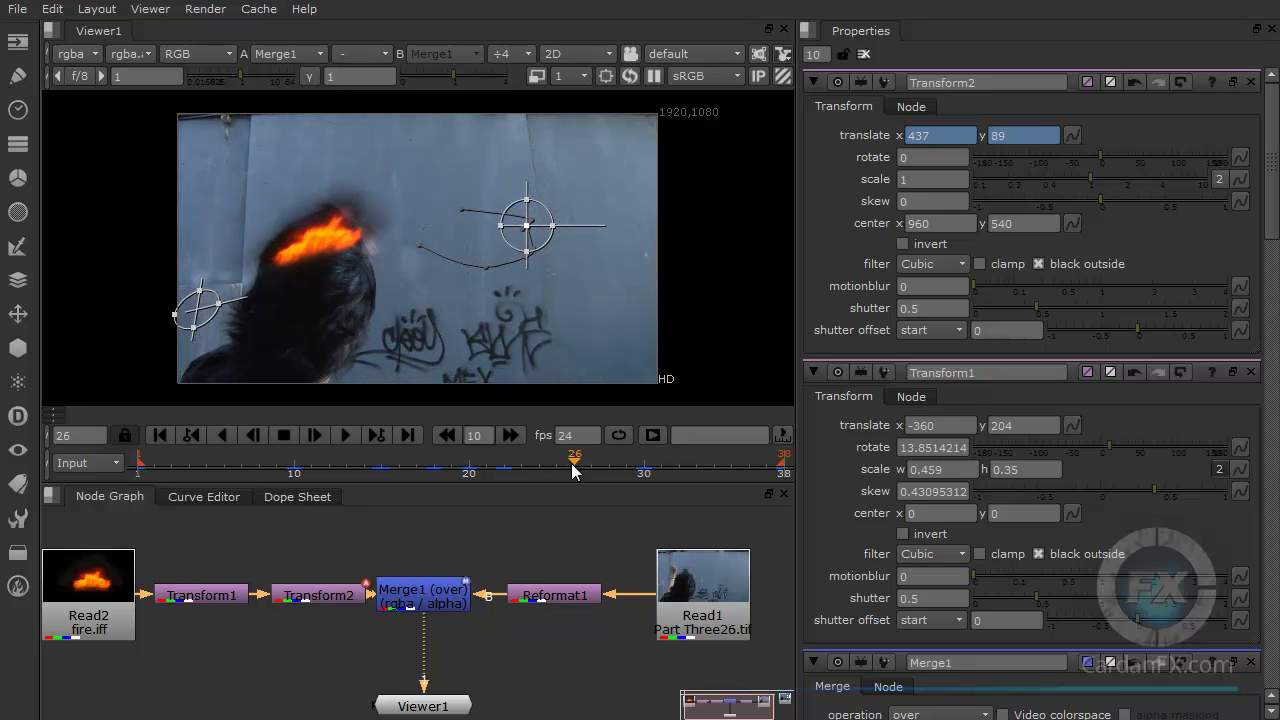
{"action": "left_click_drag", "start_coordinate": [527, 235], "coordinate": [528, 230]}
{"action": "left_click_drag", "start_coordinate": [576, 465], "coordinate": [700, 465]}
{"action": "left_click_drag", "start_coordinate": [518, 215], "coordinate": [526, 215]}
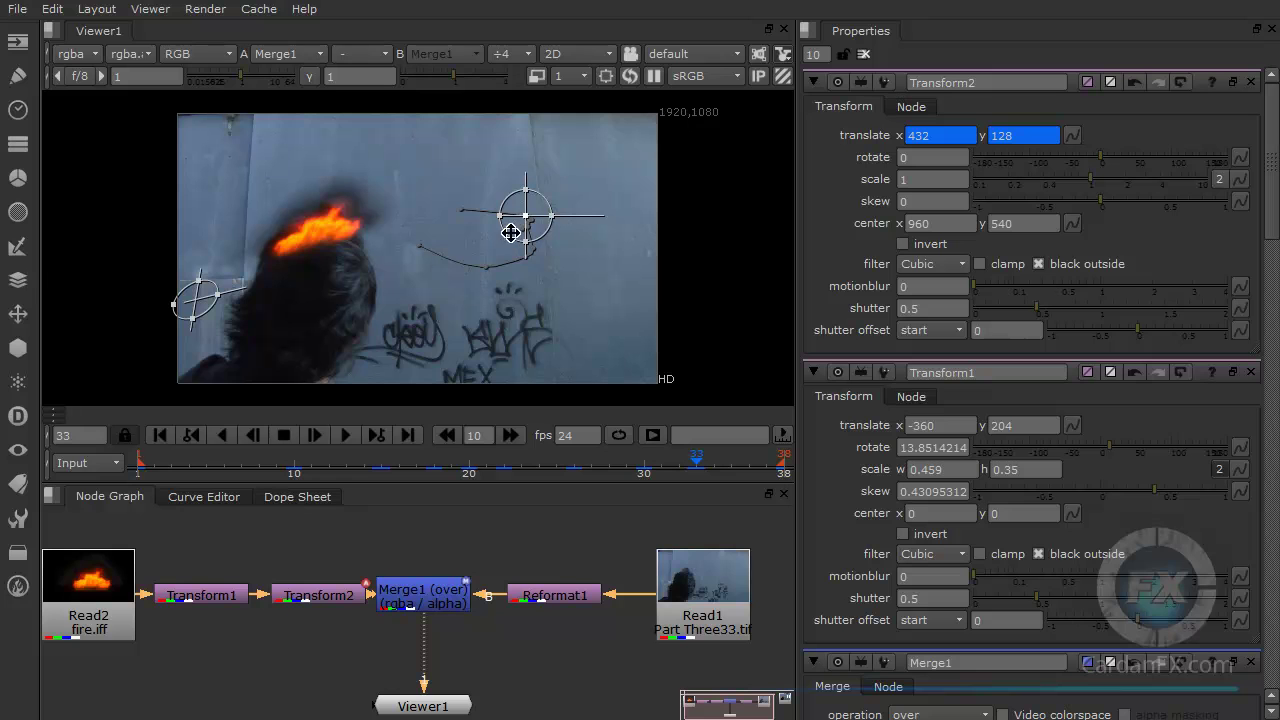
Step: Play the fire animation forward and backward to check how well it follows the head
{"action": "left_click", "coordinate": [188, 437]}
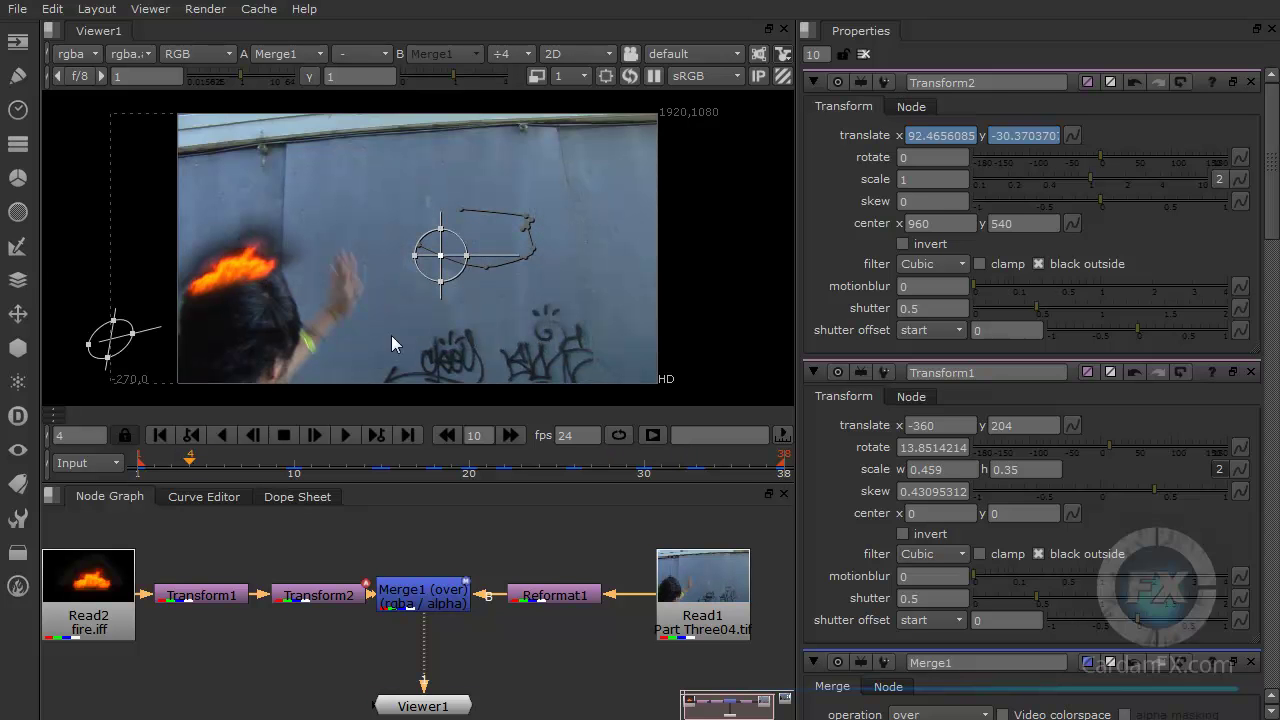
{"action": "left_click", "coordinate": [345, 436]}
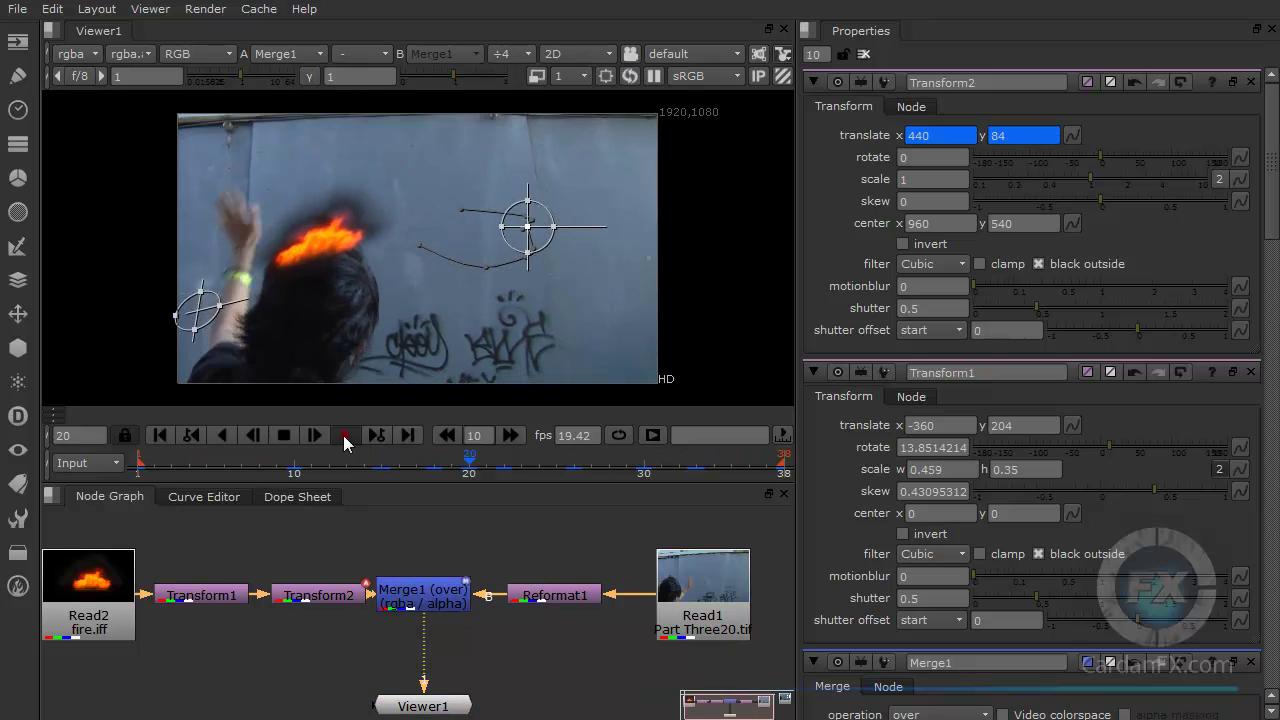
{"action": "left_click", "coordinate": [283, 436]}
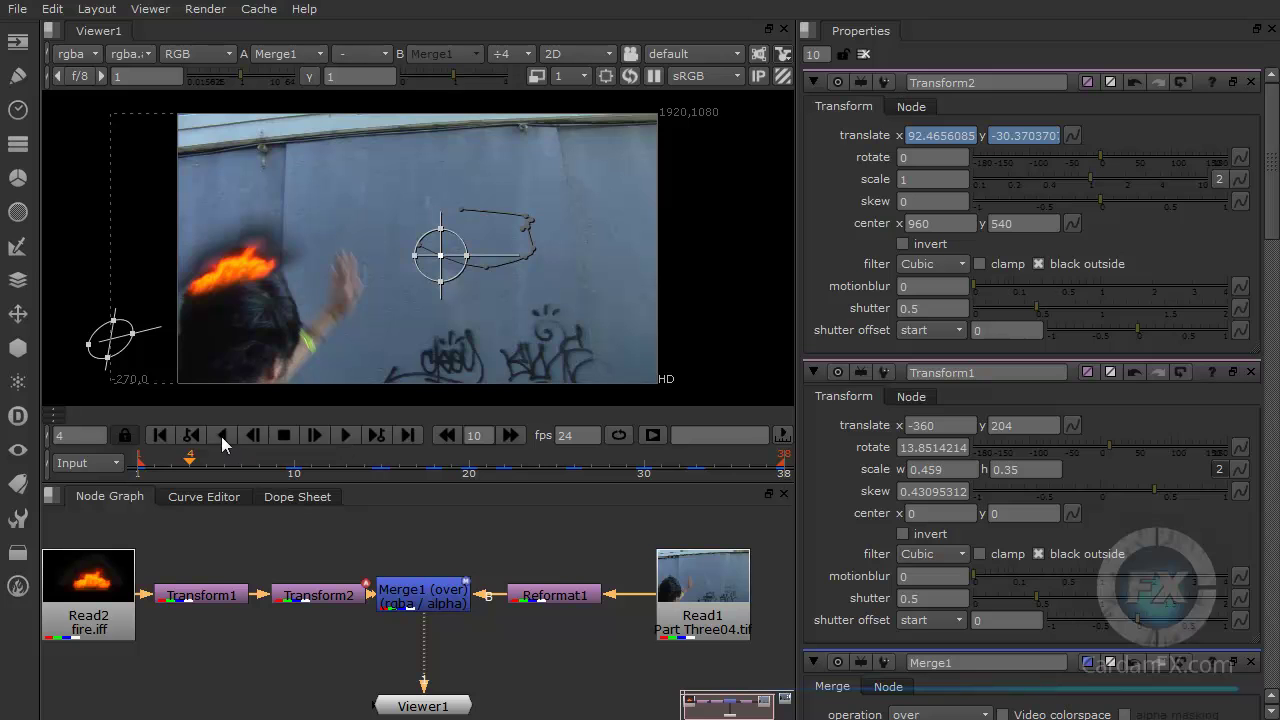
{"action": "left_click", "coordinate": [224, 435]}
{"action": "left_click", "coordinate": [283, 436]}
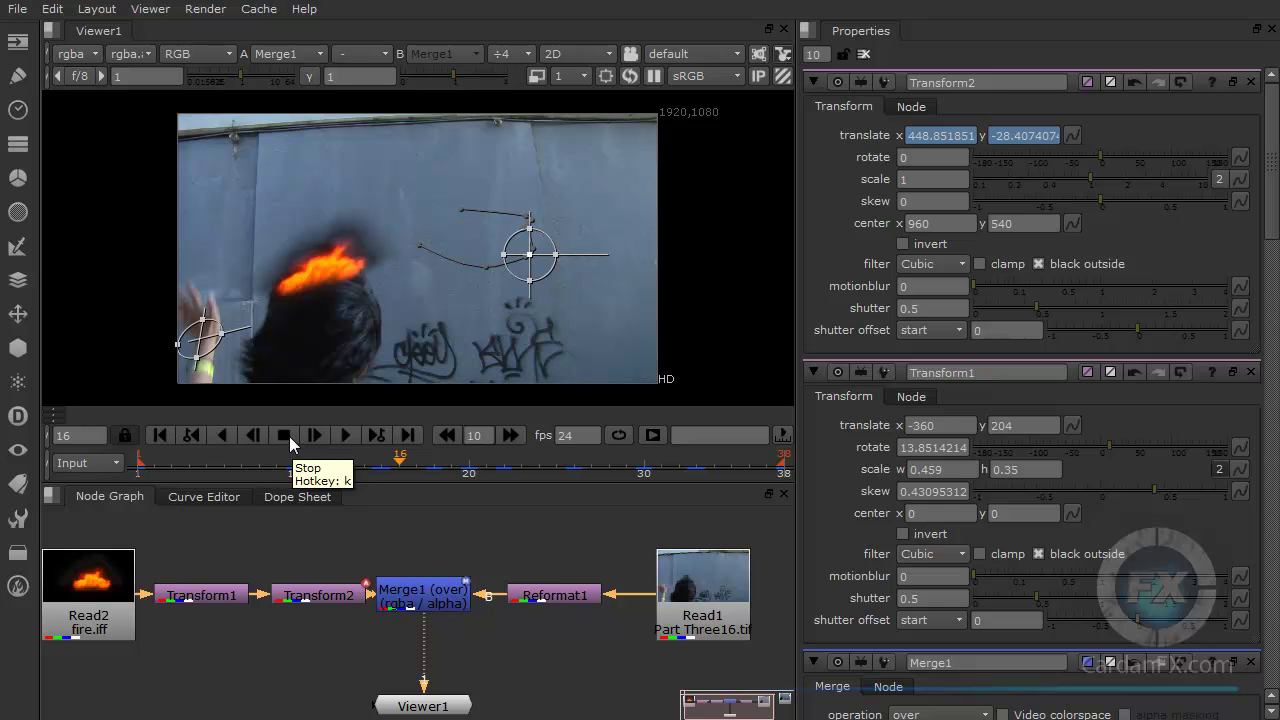
{"action": "left_click", "coordinate": [222, 431]}
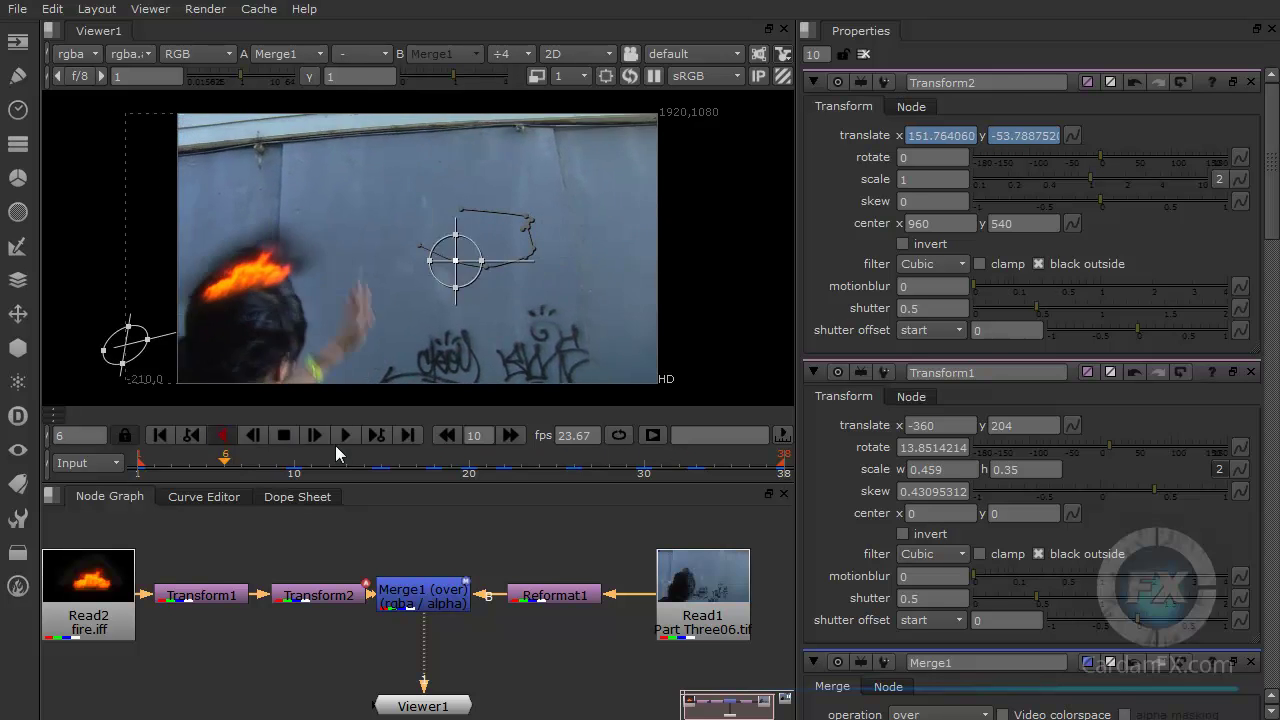
{"action": "left_click", "coordinate": [287, 436]}
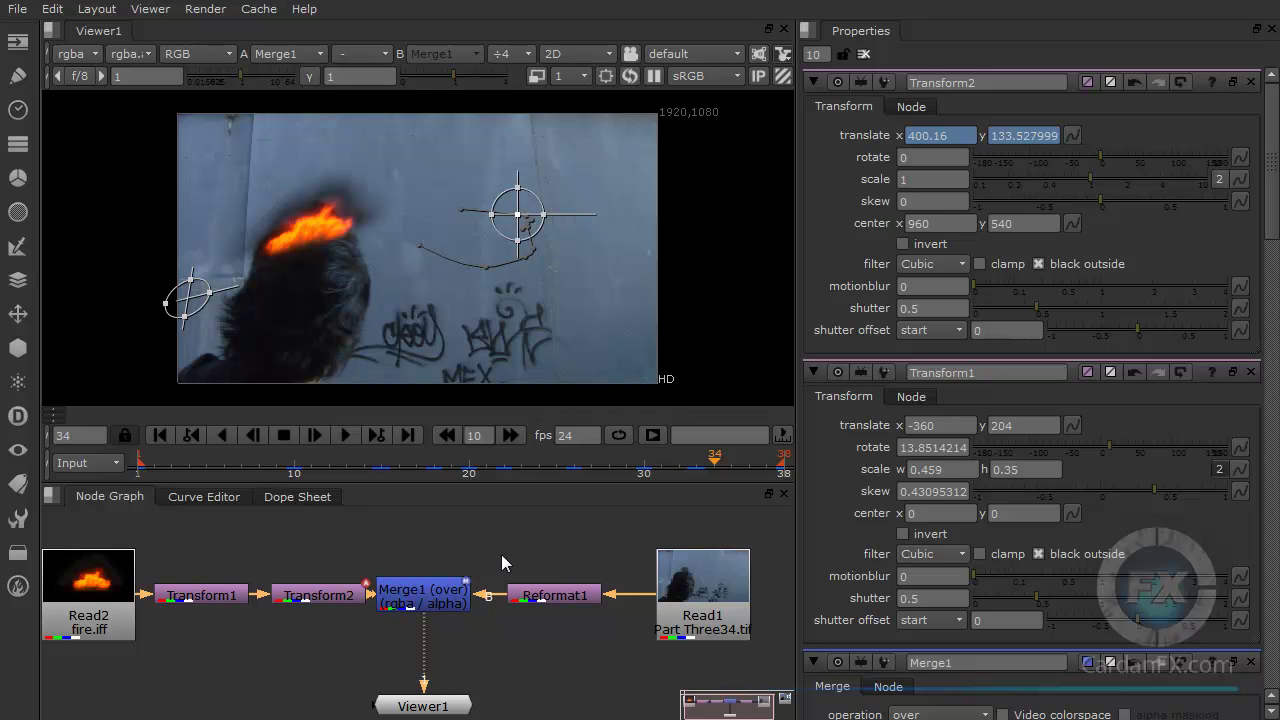
{"action": "scroll", "coordinate": [457, 537], "scroll_direction": "down", "scroll_amount": 2}
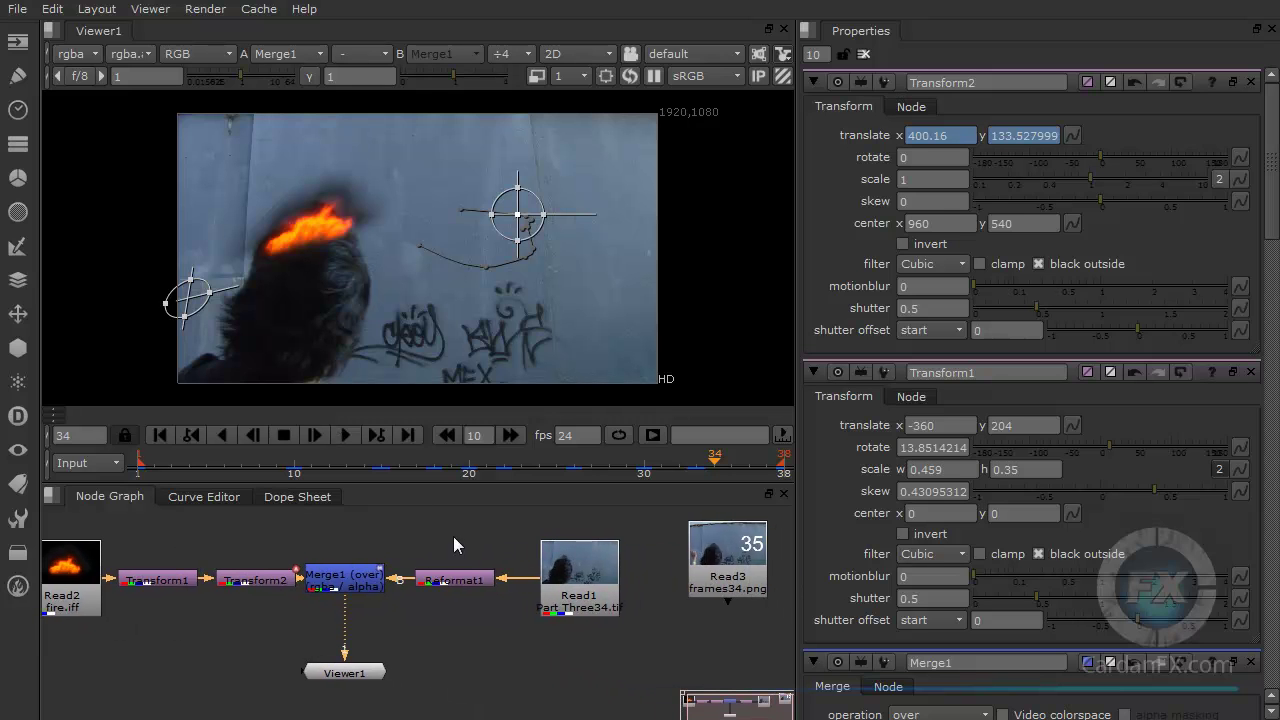
{"action": "scroll", "coordinate": [453, 536], "scroll_direction": "up", "scroll_amount": 1}
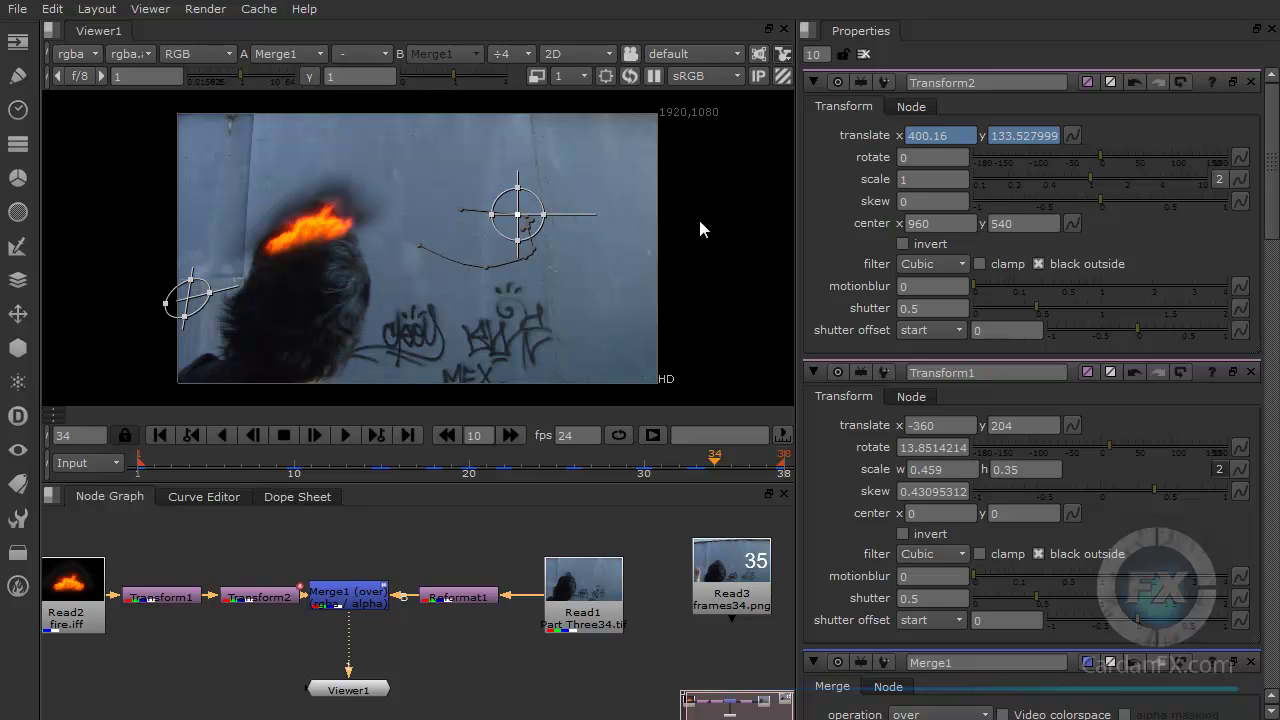
Step: Delete Transform2's translate keys at frames 26, 22 and 18
{"action": "left_click", "coordinate": [574, 460]}
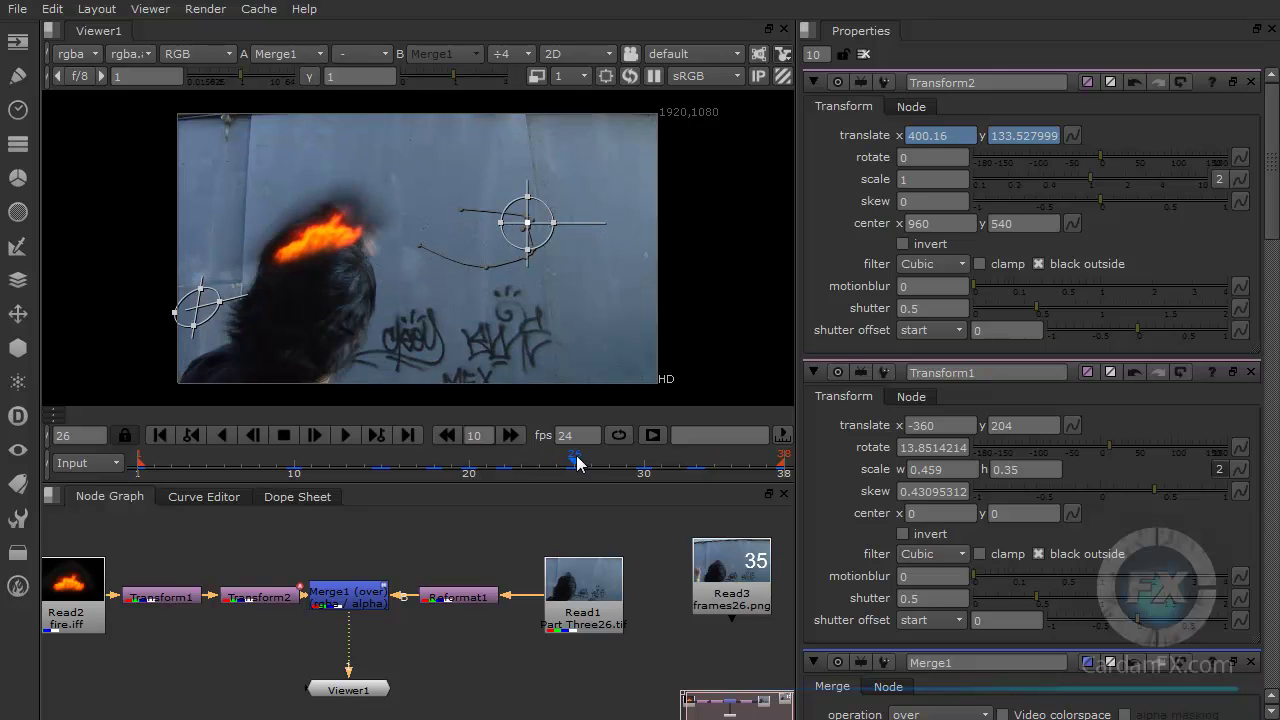
{"action": "left_click", "coordinate": [1073, 135]}
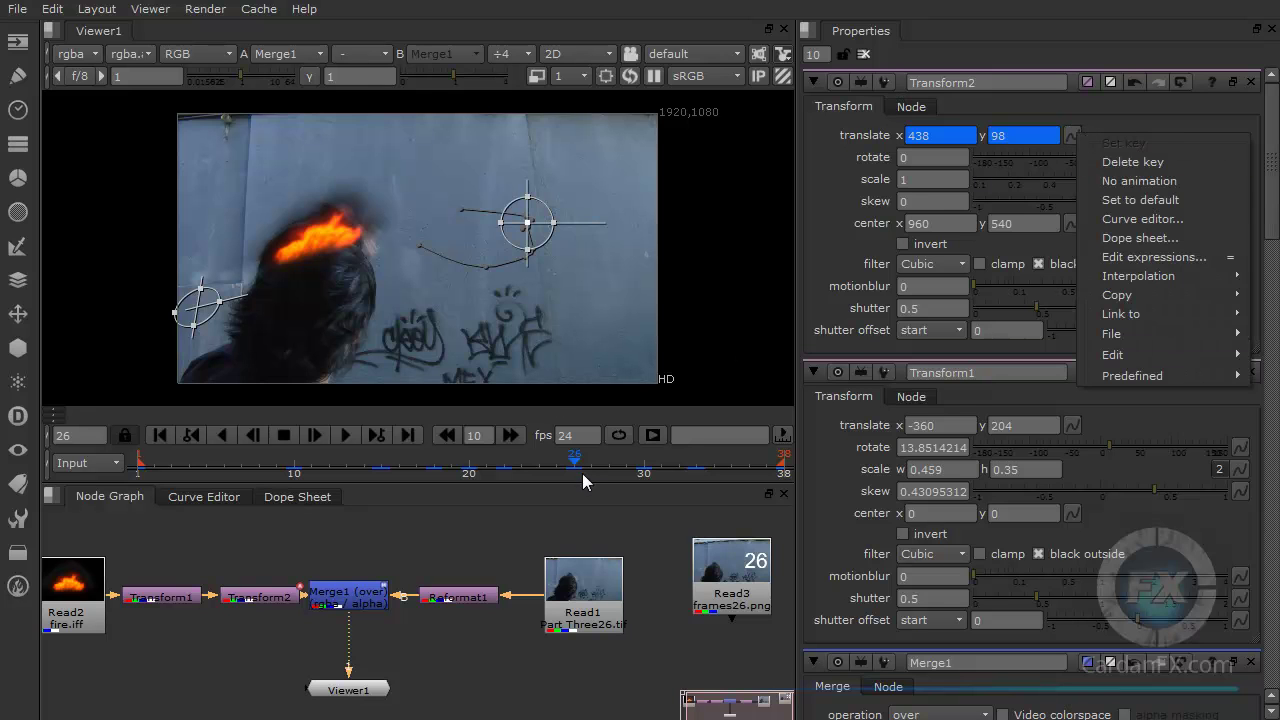
{"action": "left_click", "coordinate": [1123, 164]}
{"action": "left_click", "coordinate": [506, 470]}
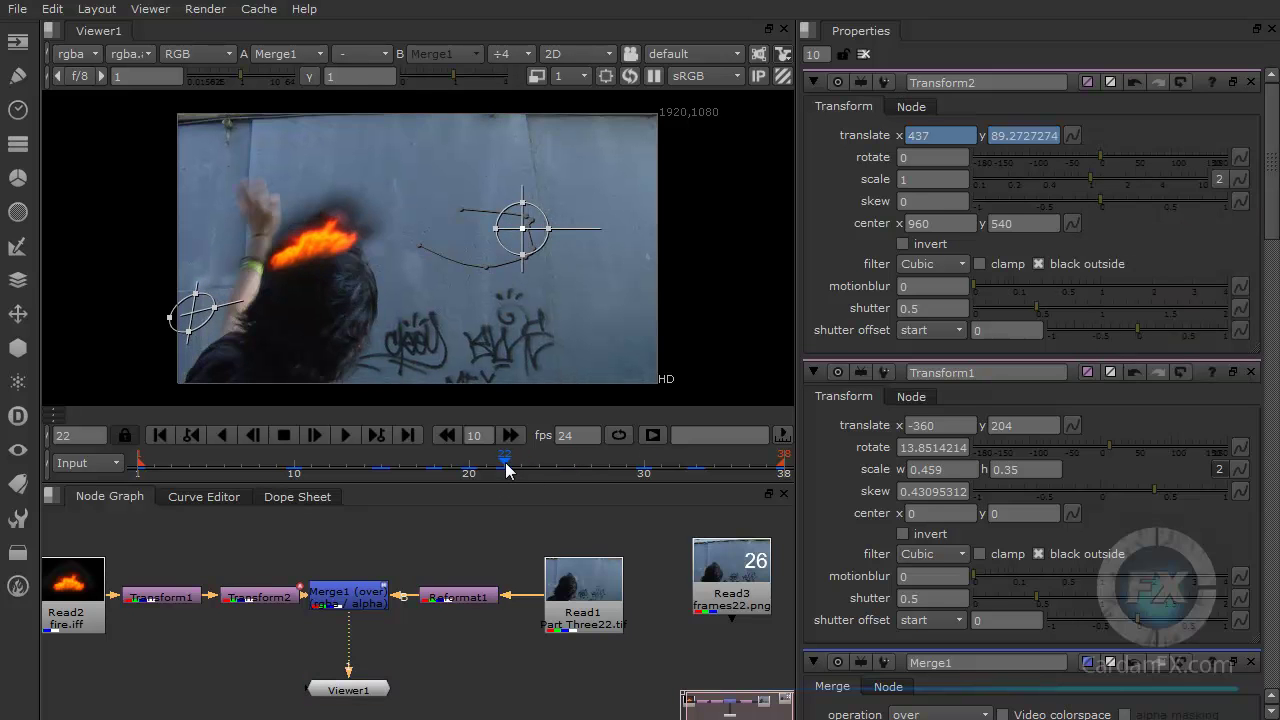
{"action": "left_click", "coordinate": [1072, 135]}
{"action": "left_click", "coordinate": [1123, 164]}
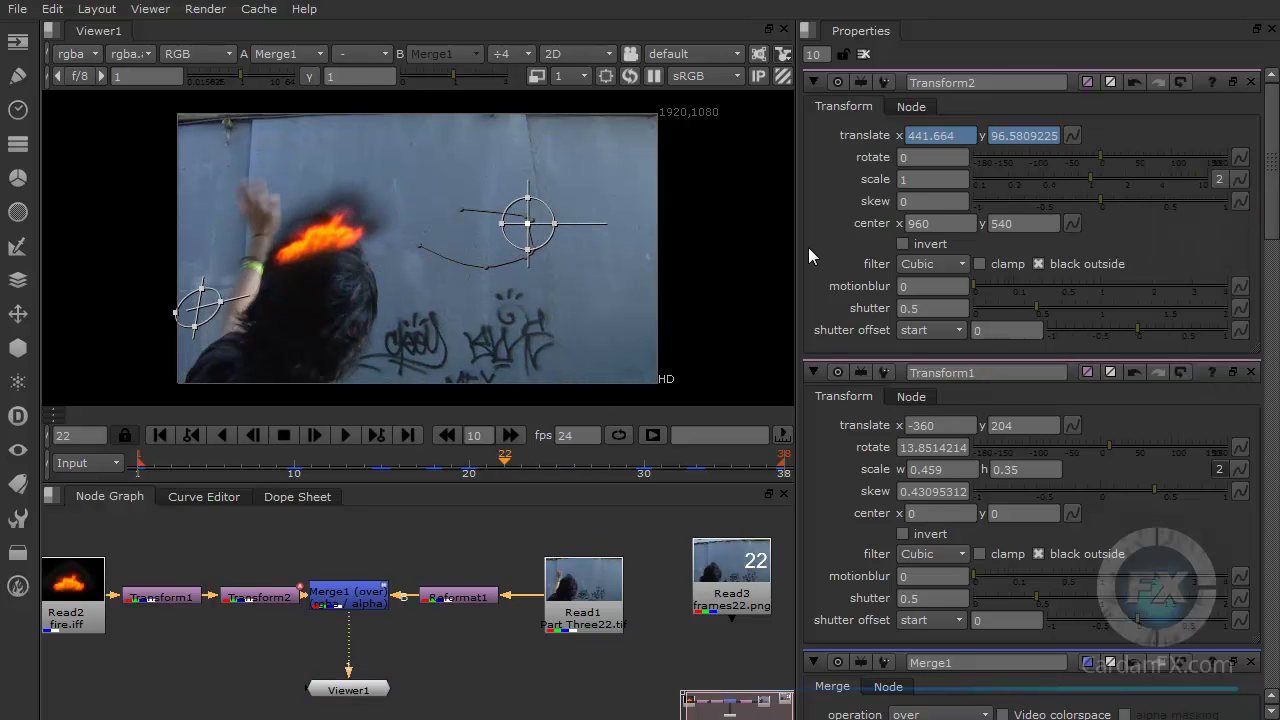
{"action": "left_click", "coordinate": [434, 465]}
{"action": "left_click", "coordinate": [1075, 135]}
{"action": "left_click", "coordinate": [1111, 165]}
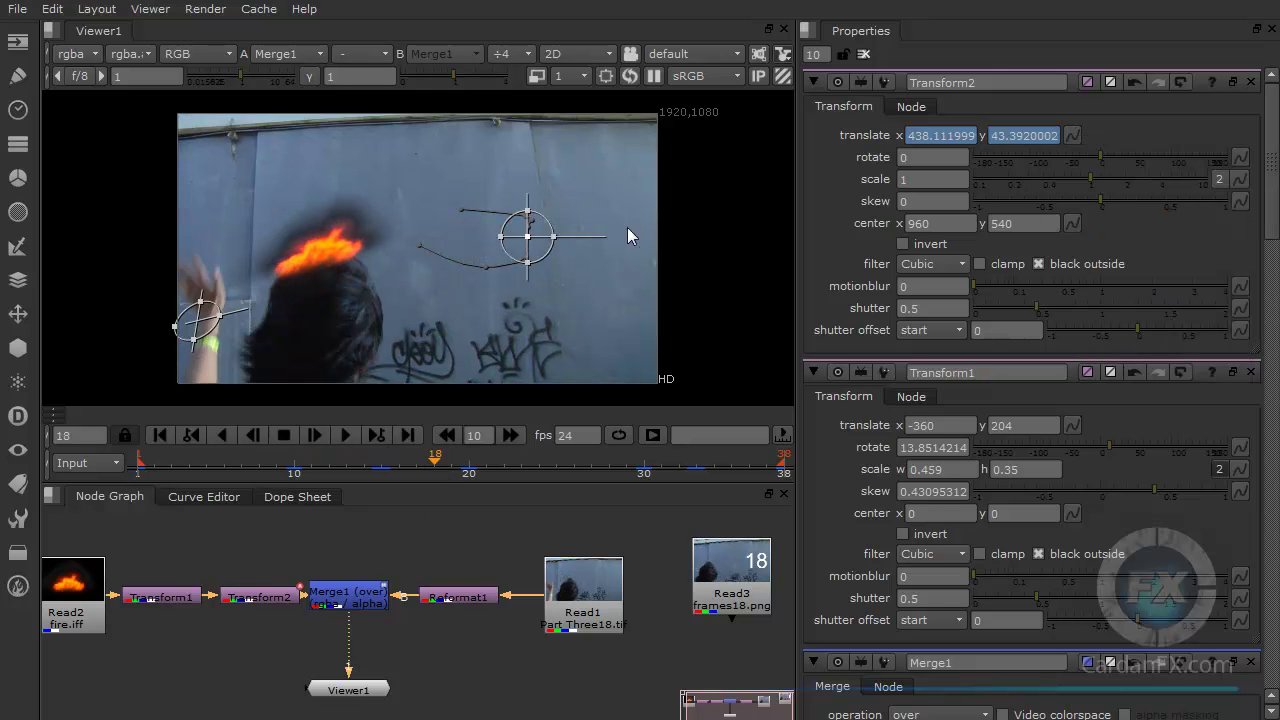
Step: Remove all animation from Transform2's translate and check the fire near the start of the footage
{"action": "left_click", "coordinate": [1074, 136]}
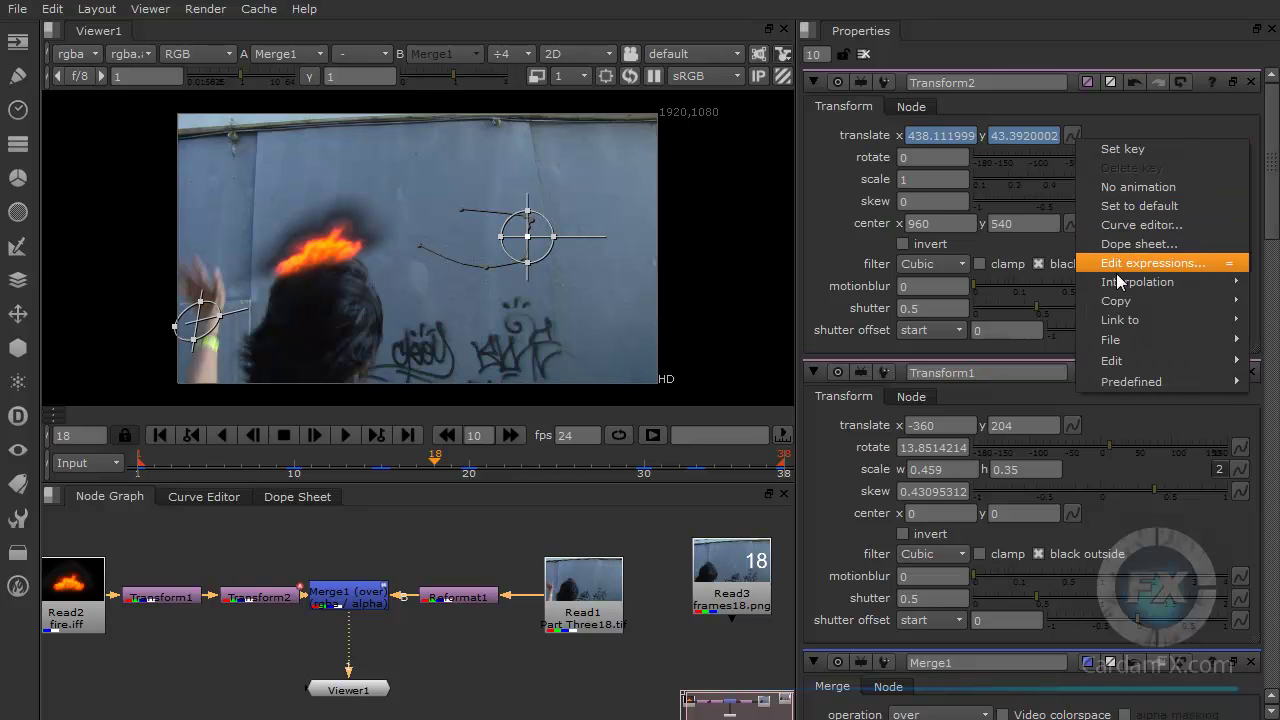
{"action": "left_click", "coordinate": [1122, 188]}
{"action": "left_click_drag", "start_coordinate": [1093, 140], "coordinate": [818, 180]}
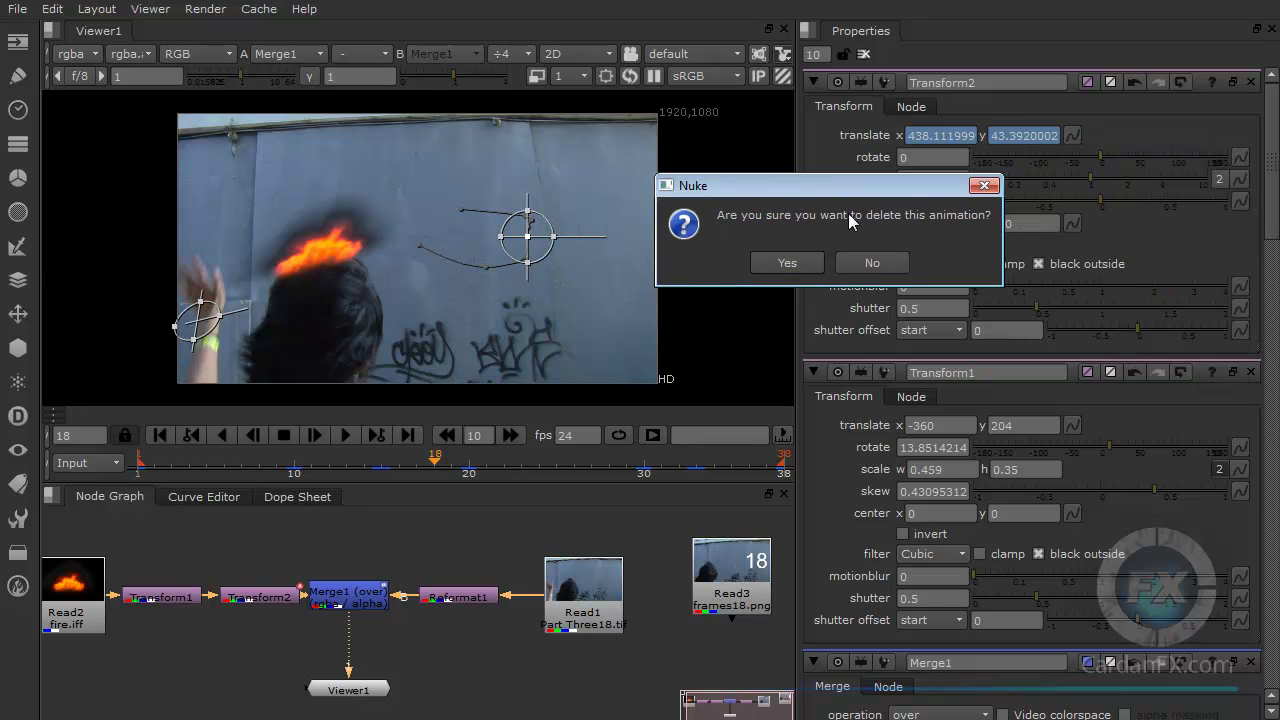
{"action": "left_click", "coordinate": [787, 263]}
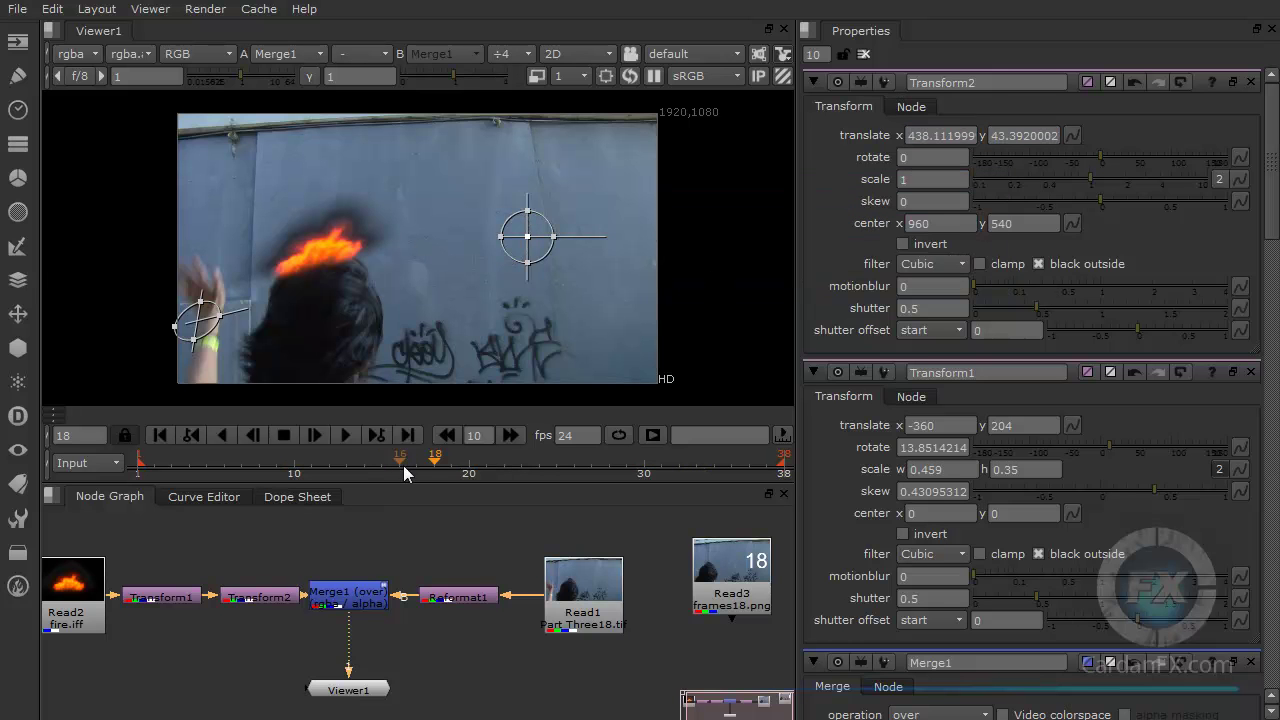
{"action": "key", "text": "Right"}
{"action": "key", "text": "Right"}
{"action": "left_click", "coordinate": [168, 437]}
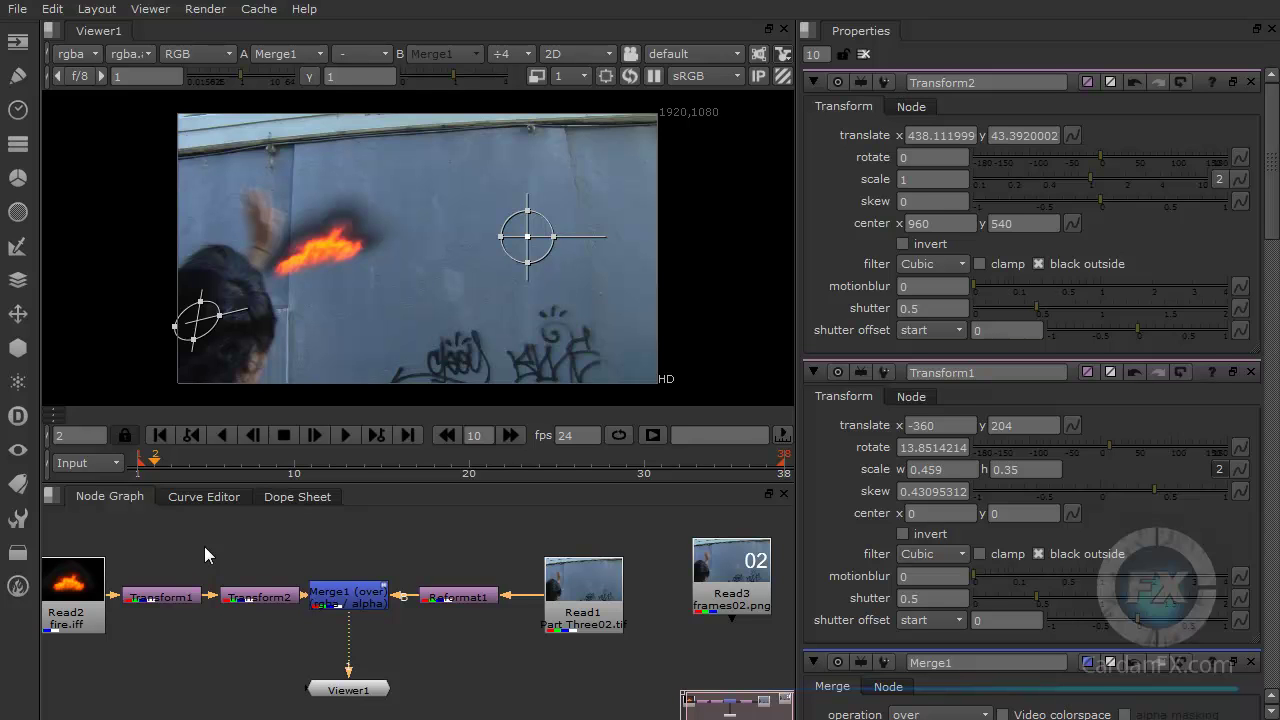
Step: Add a ColorWheel node to the node graph and place it clear above the fire's node chain
{"action": "left_click", "coordinate": [17, 75]}
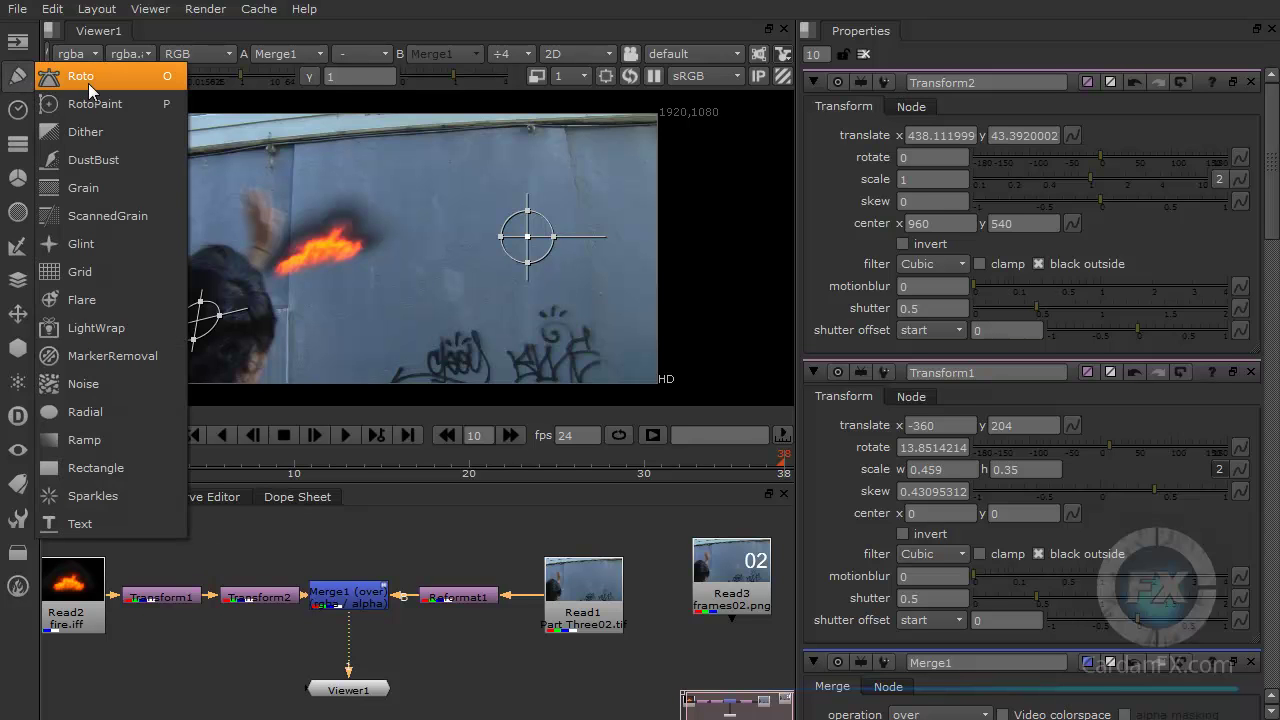
{"action": "left_click", "coordinate": [17, 75]}
{"action": "left_click", "coordinate": [17, 43]}
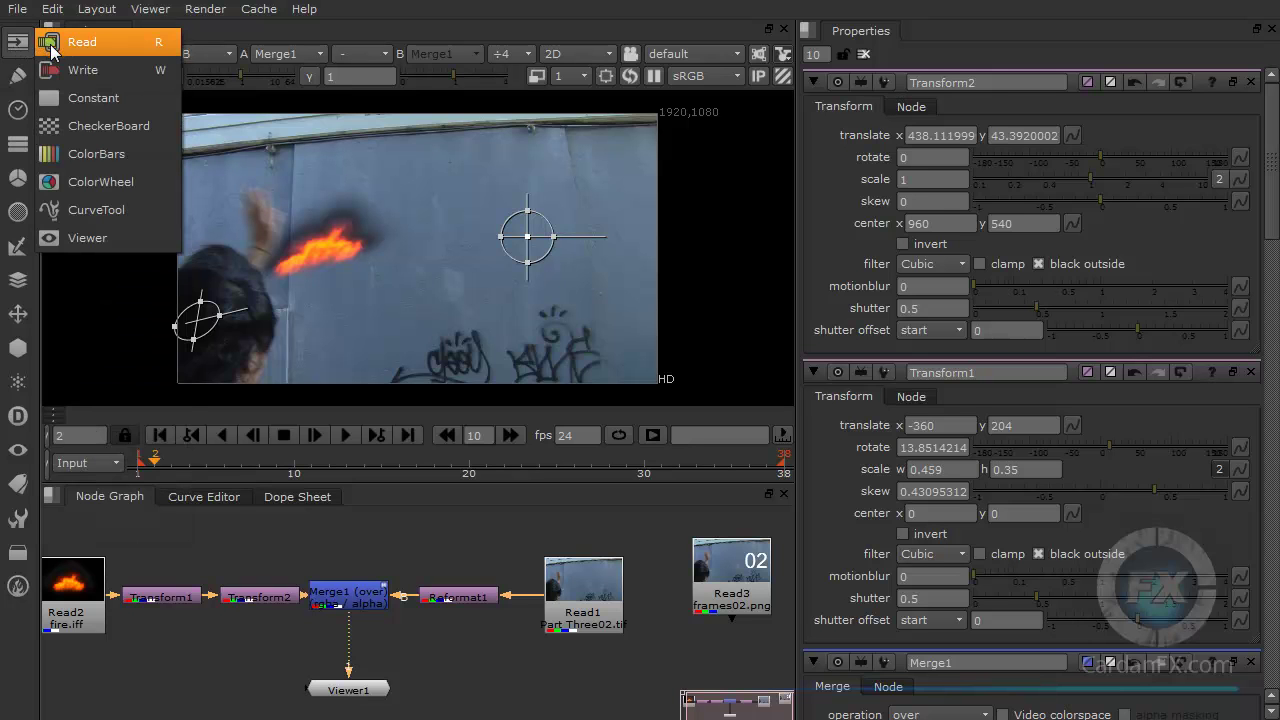
{"action": "left_click", "coordinate": [95, 186]}
{"action": "left_click_drag", "start_coordinate": [218, 565], "coordinate": [192, 528]}
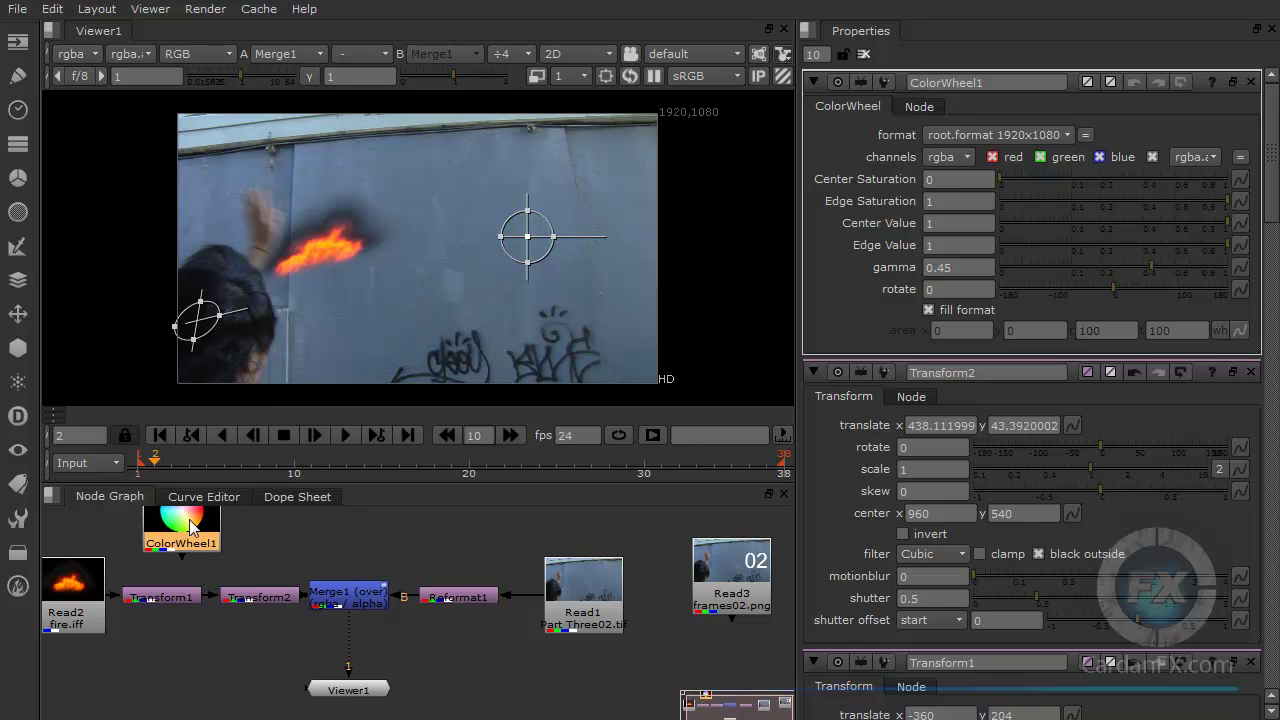
{"action": "scroll", "coordinate": [306, 542], "scroll_direction": "down", "scroll_amount": 3}
{"action": "middle_click_drag", "start_coordinate": [318, 542], "coordinate": [293, 622]}
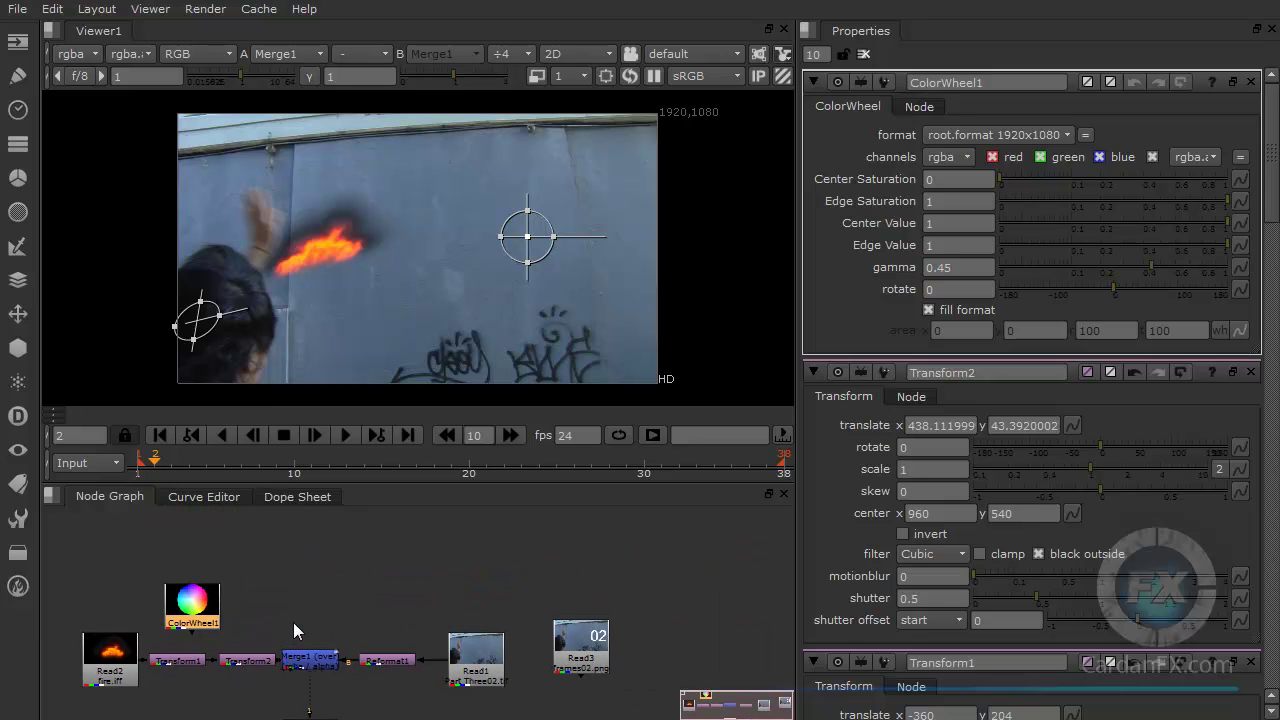
{"action": "left_click_drag", "start_coordinate": [185, 590], "coordinate": [194, 545]}
{"action": "left_click", "coordinate": [284, 586]}
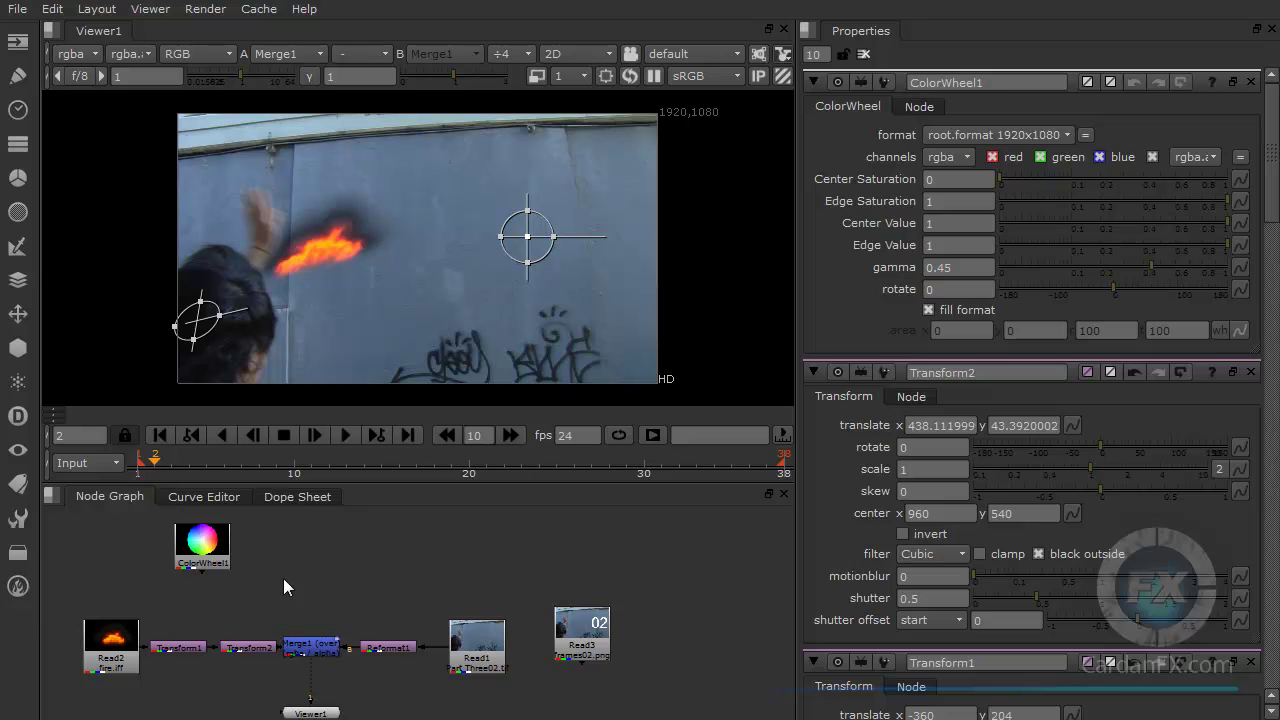
Step: Add a second Merge node with the color wheel in its A input, and place the color wheel below the fire's chain
{"action": "key", "text": "m"}
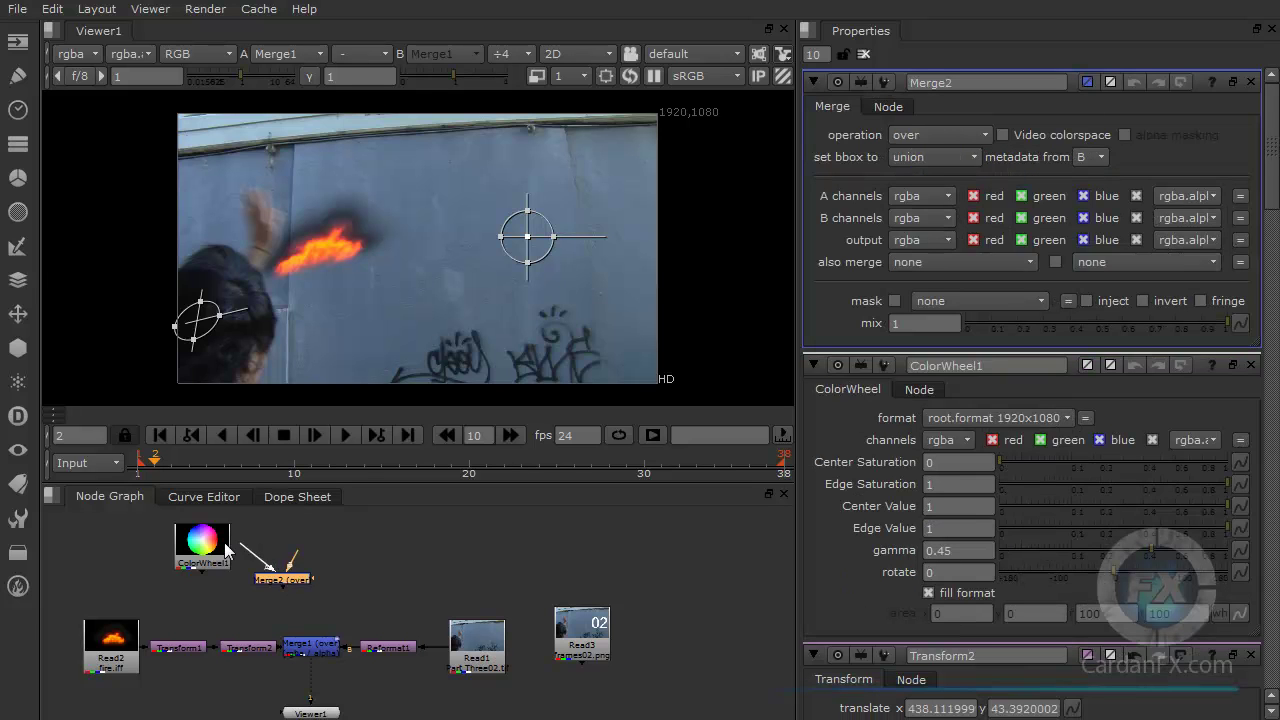
{"action": "left_click_drag", "start_coordinate": [296, 586], "coordinate": [361, 595]}
{"action": "left_click_drag", "start_coordinate": [202, 543], "coordinate": [198, 696]}
{"action": "mouse_move", "coordinate": [290, 690]}
{"action": "middle_mouse_down"}
{"action": "mouse_move", "coordinate": [290, 580]}
{"action": "mouse_move", "coordinate": [296, 677]}
{"action": "middle_mouse_up"}
{"action": "left_click", "coordinate": [272, 612]}
{"action": "scroll", "coordinate": [430, 640], "scroll_direction": "up", "scroll_amount": 2}
{"action": "scroll", "coordinate": [447, 613], "scroll_direction": "up", "scroll_amount": 2}
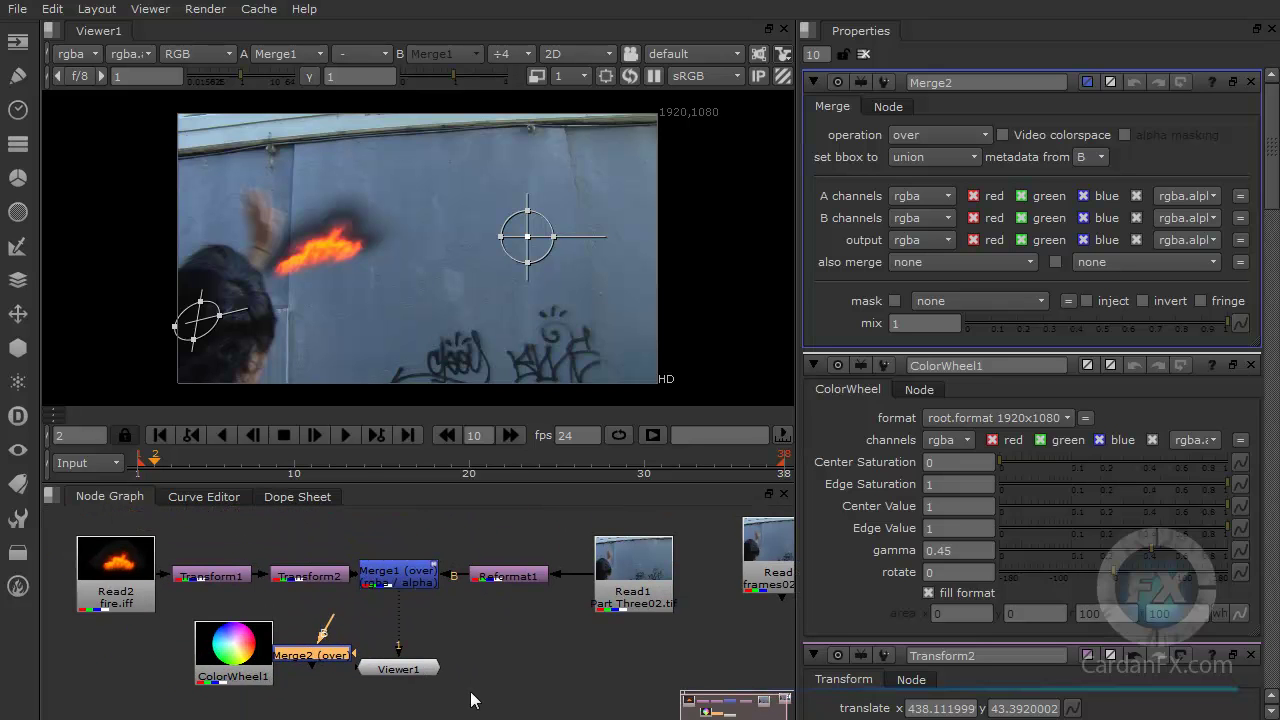
Step: Connect Merge1 to Merge2's B input and Merge2 to the viewer so the color wheel shows over the composite
{"action": "left_click_drag", "start_coordinate": [334, 651], "coordinate": [284, 650], "text": "ctrl"}
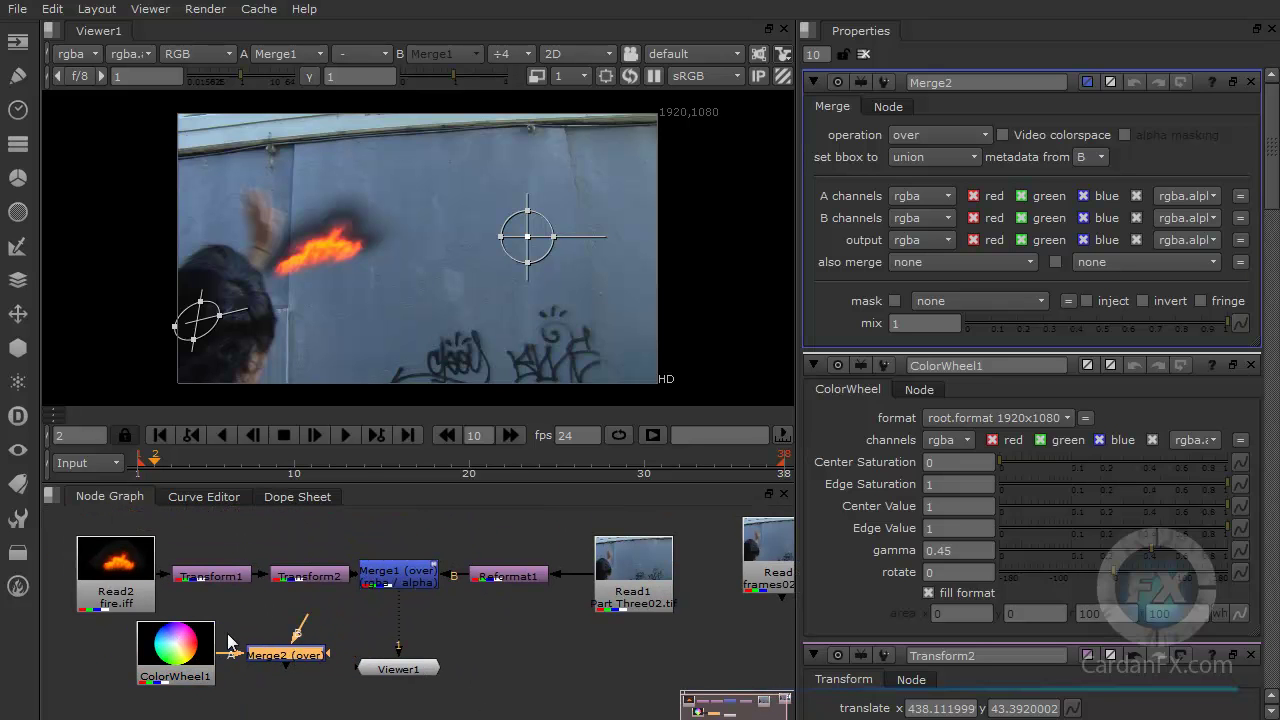
{"action": "left_click_drag", "start_coordinate": [393, 660], "coordinate": [300, 717]}
{"action": "left_click", "coordinate": [185, 655]}
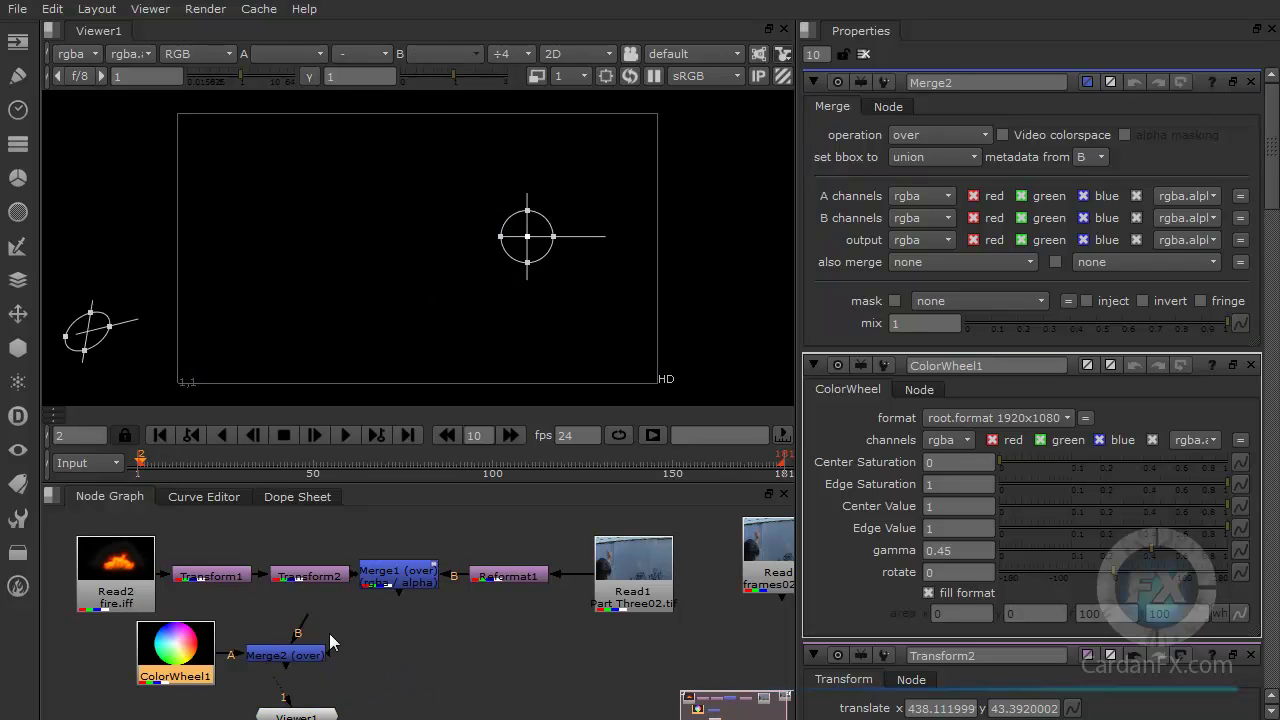
{"action": "left_click_drag", "start_coordinate": [289, 648], "coordinate": [288, 652]}
{"action": "left_click", "coordinate": [288, 656]}
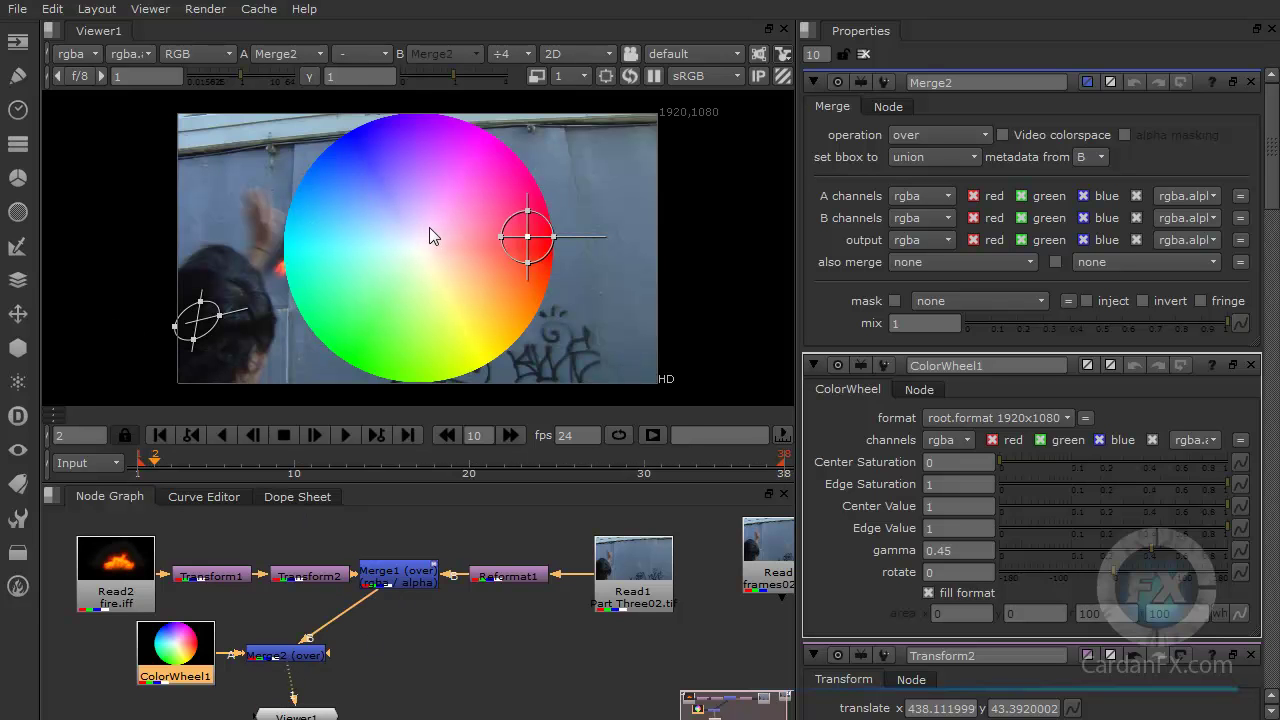
Step: Spread out the color wheel, Merge2 and viewer nodes, aligning Merge2 and the viewer beneath Merge1
{"action": "left_click_drag", "start_coordinate": [195, 668], "coordinate": [128, 690]}
{"action": "left_click_drag", "start_coordinate": [281, 658], "coordinate": [387, 658]}
{"action": "left_click_drag", "start_coordinate": [310, 714], "coordinate": [421, 712]}
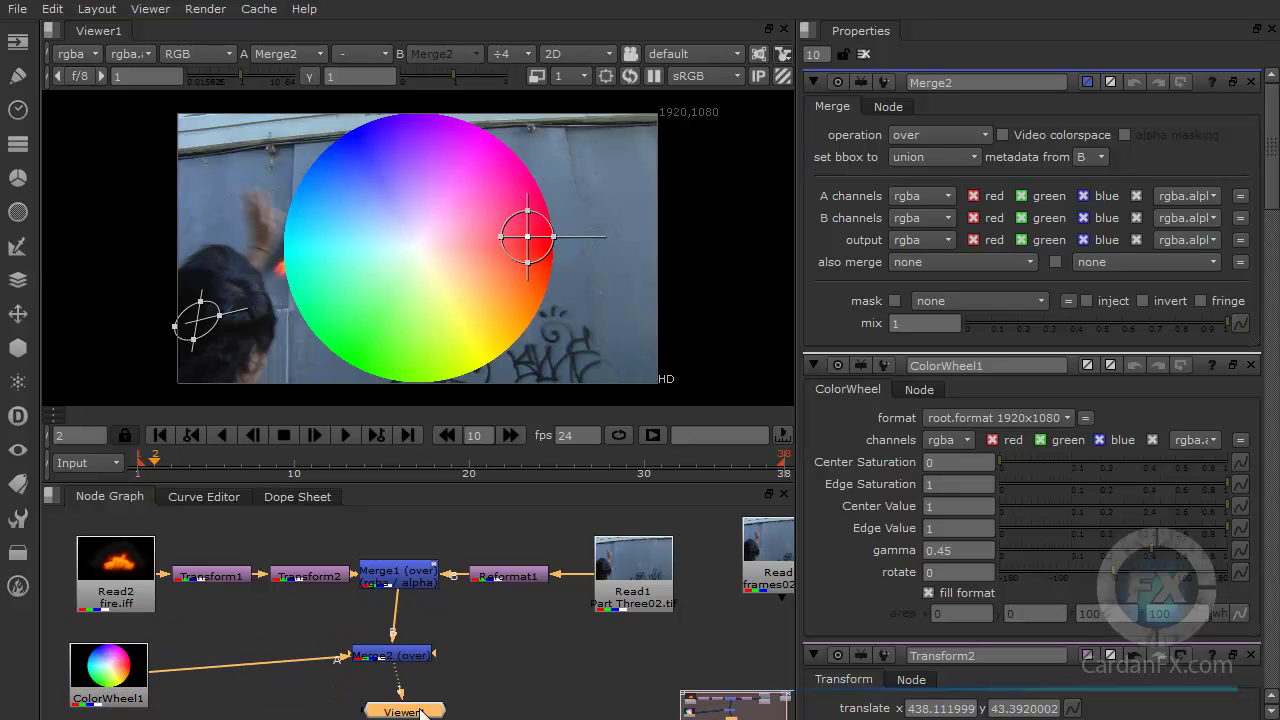
Step: Insert a Transform node between ColorWheel1 and Merge2, and undo the trial move of the transform handle
{"action": "left_click", "coordinate": [228, 648]}
{"action": "key", "text": "t"}
{"action": "left_click_drag", "start_coordinate": [228, 640], "coordinate": [218, 676]}
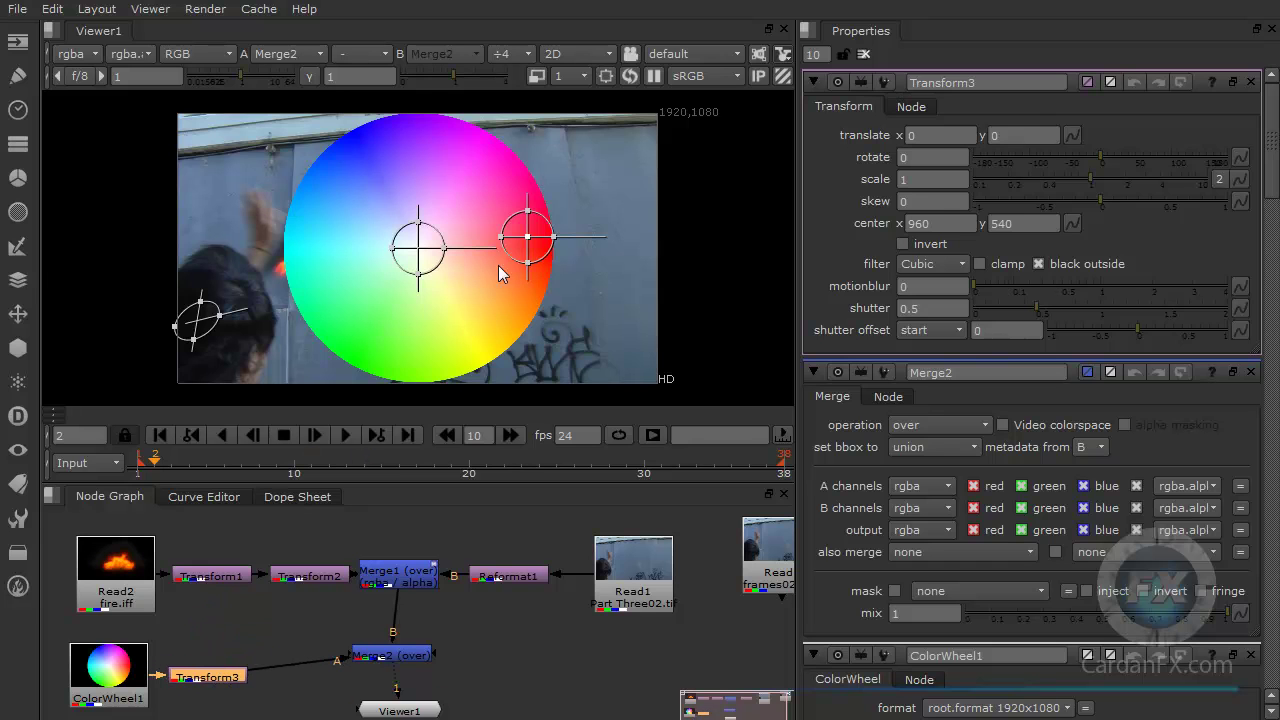
{"action": "left_click_drag", "start_coordinate": [531, 225], "coordinate": [524, 229]}
{"action": "key", "text": "ctrl+z"}
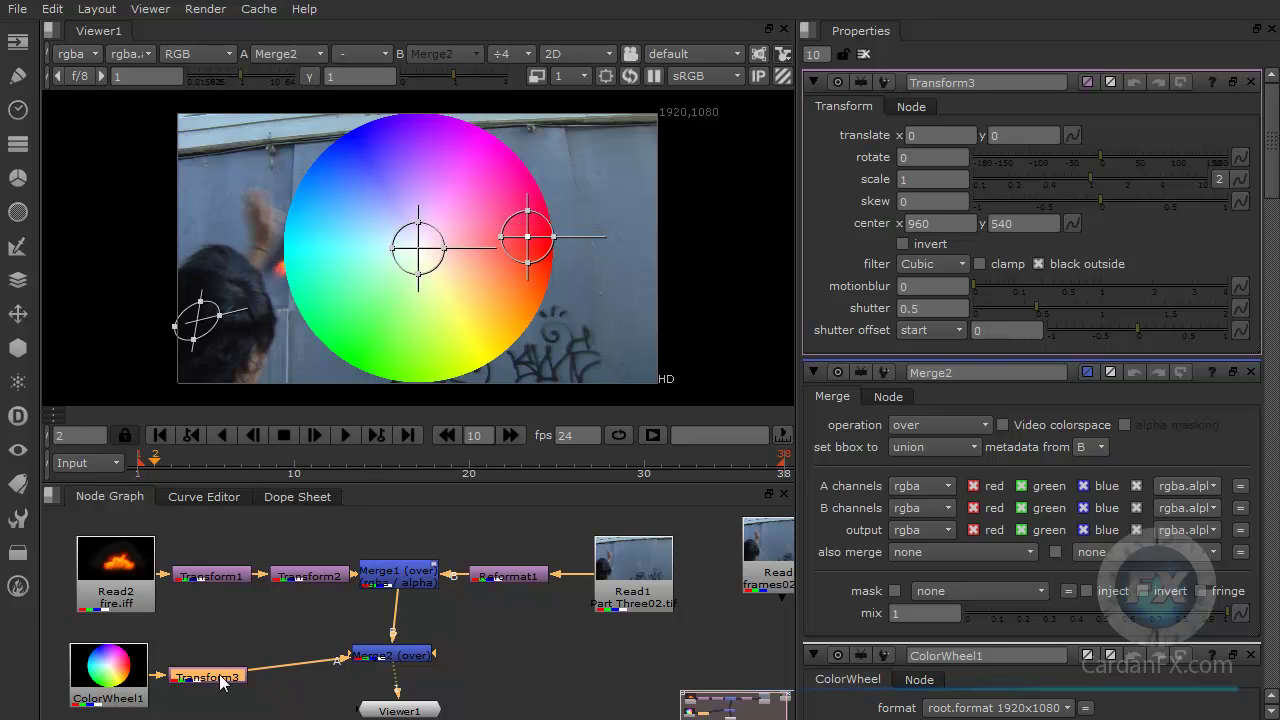
Step: Shrink the color wheel to a scale of 0.28 by 0.22 with Transform3 and move it to translate -416, -308
{"action": "left_click_drag", "start_coordinate": [419, 220], "coordinate": [315, 325]}
{"action": "left_click", "coordinate": [263, 633]}
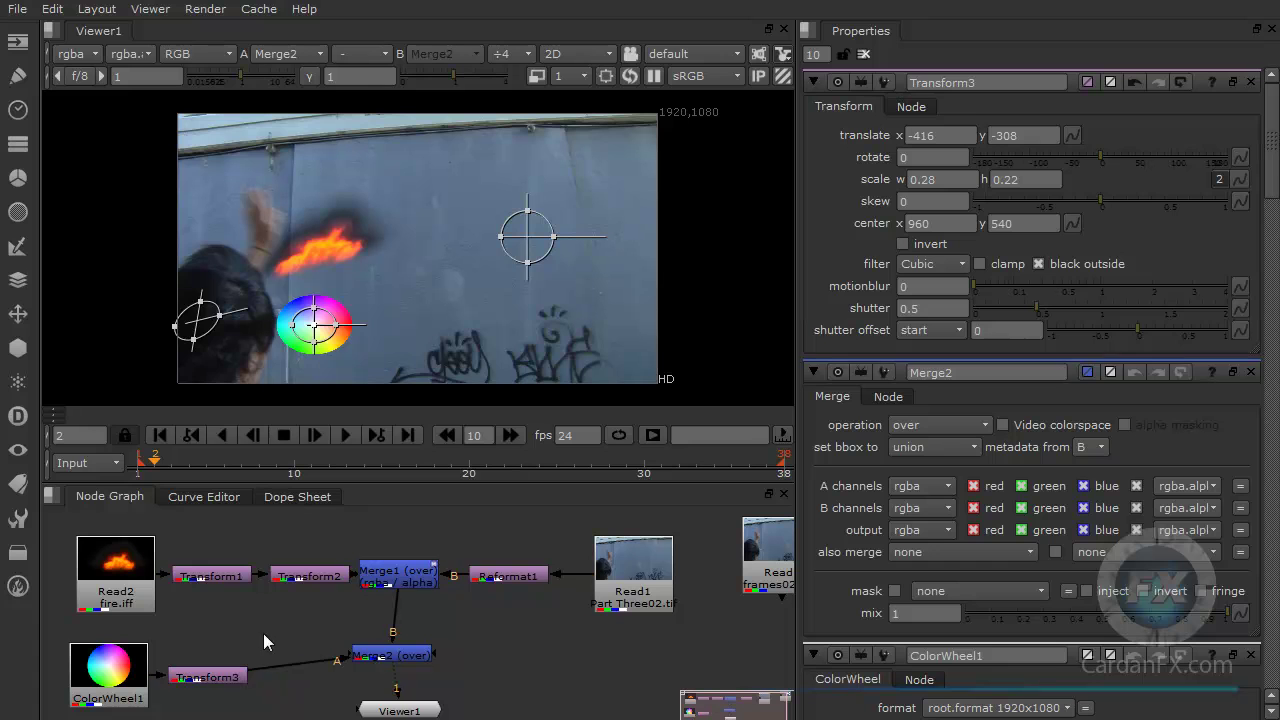
{"action": "left_click", "coordinate": [215, 680]}
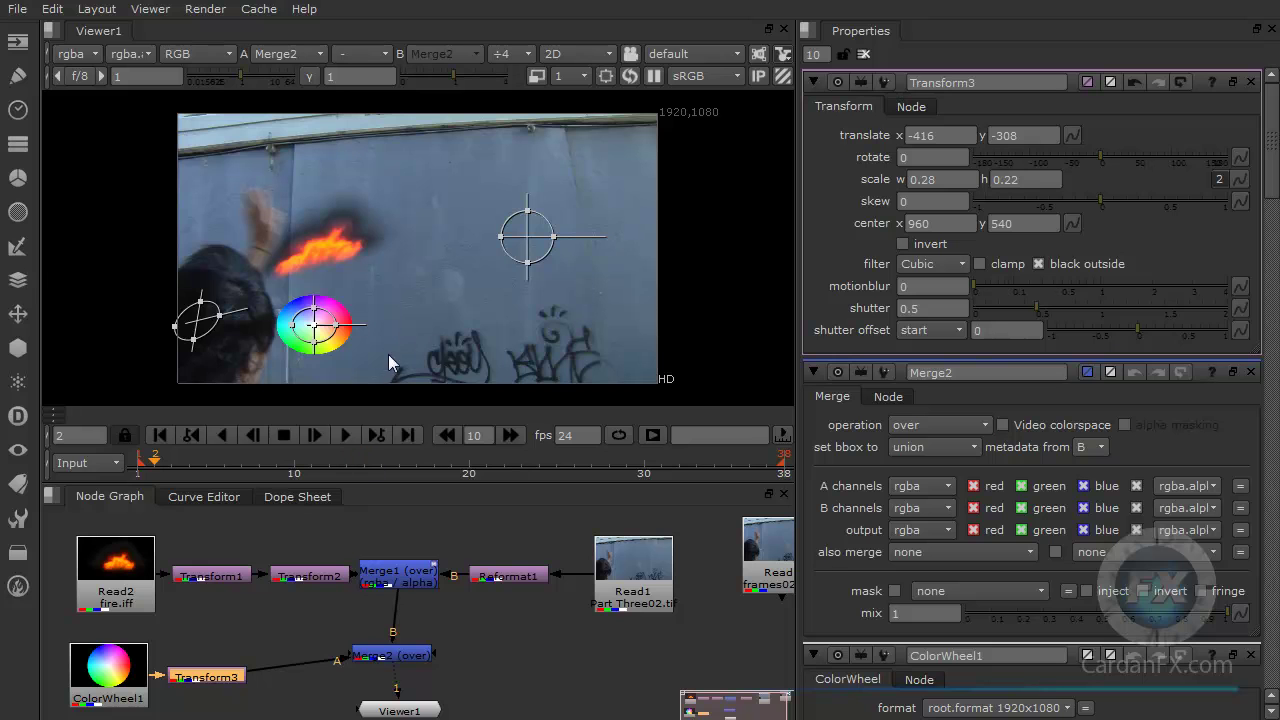
Step: Undo the color wheel's transform, its nodes and connections, and the clearing of the fire's keyframes to restore Transform2's motion path
{"action": "key", "text": "ctrl+z"}
{"action": "key", "text": "ctrl+z"}
{"action": "key", "text": "ctrl+z"}
{"action": "key", "text": "ctrl+z"}
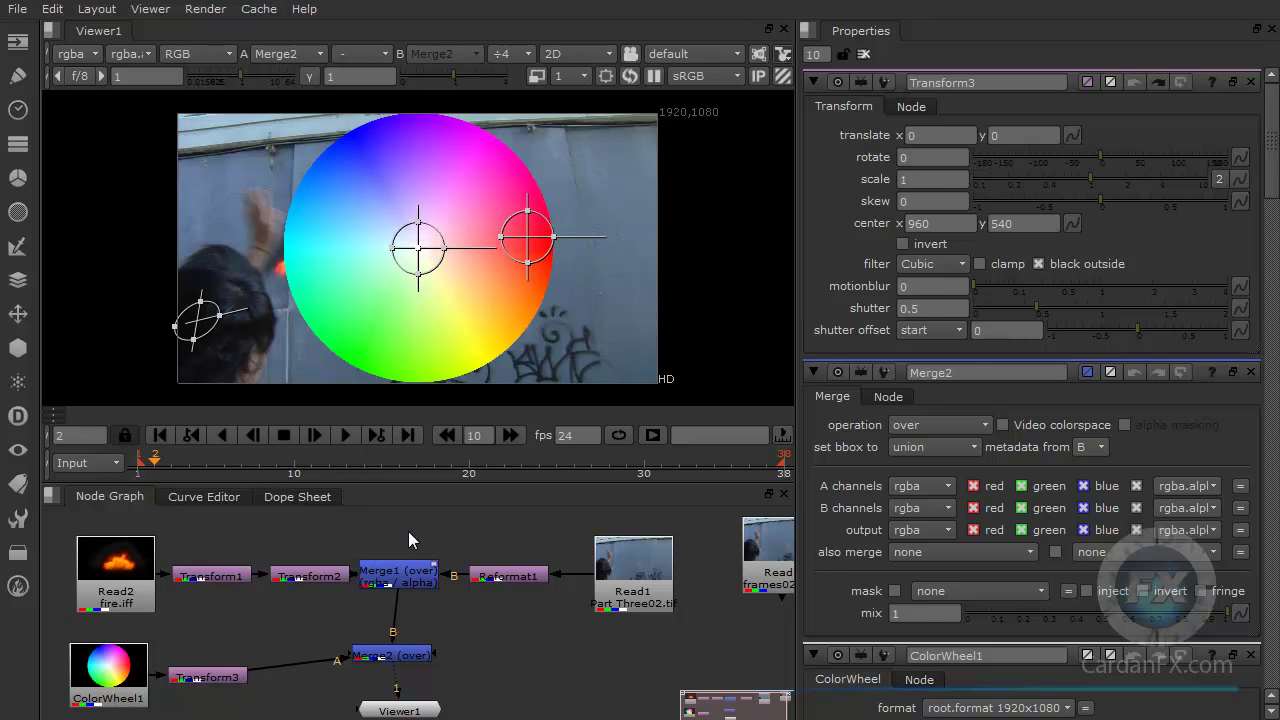
{"action": "key", "text": "ctrl+z"}
{"action": "key", "text": "ctrl+z"}
{"action": "key", "text": "ctrl+z"}
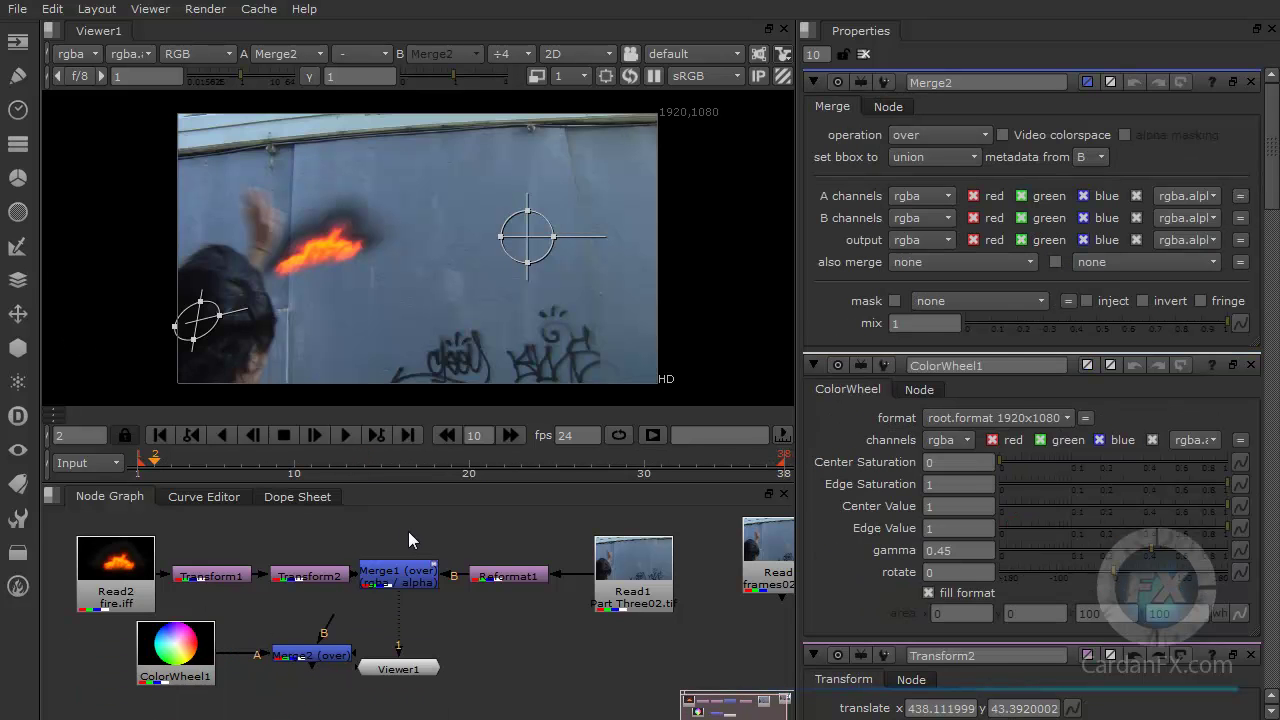
{"action": "key", "text": "ctrl+z"}
{"action": "key", "text": "ctrl+z"}
{"action": "key", "text": "ctrl+z"}
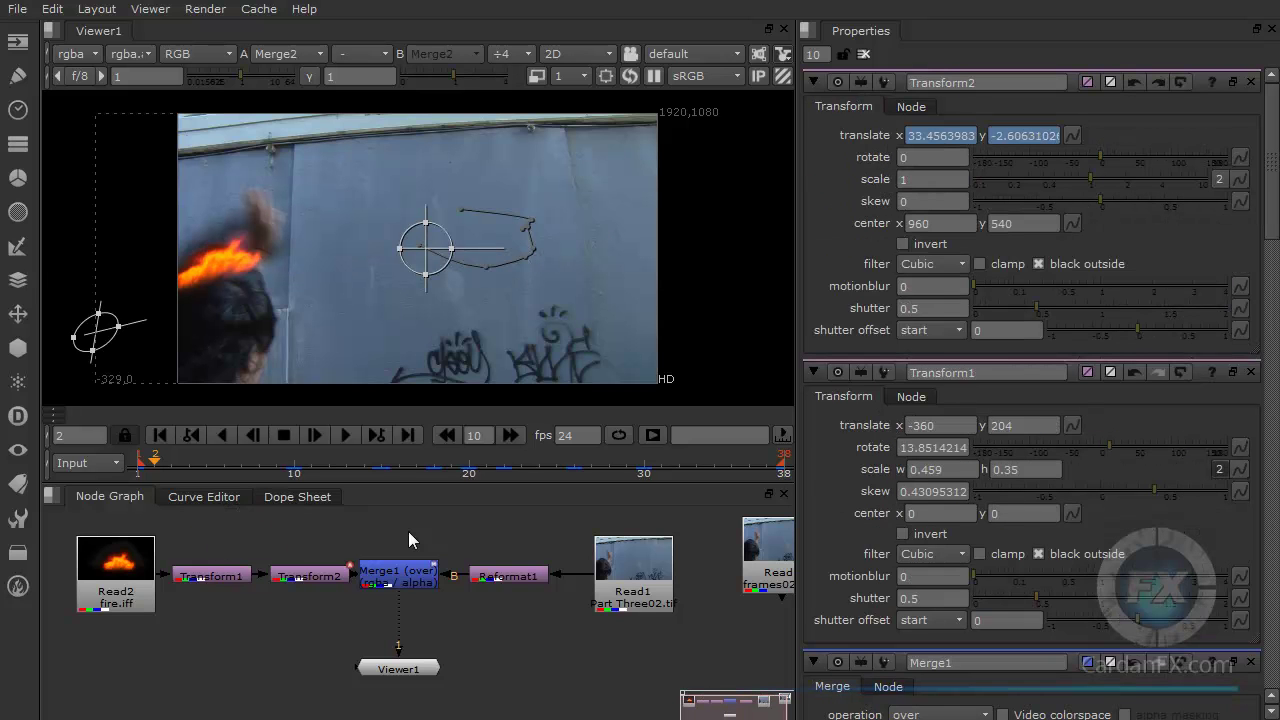
Step: Step back and forth through the undo history to return to the state with Transform2's full keyframed motion path
{"action": "key", "text": "ctrl+z"}
{"action": "key", "text": "ctrl+z"}
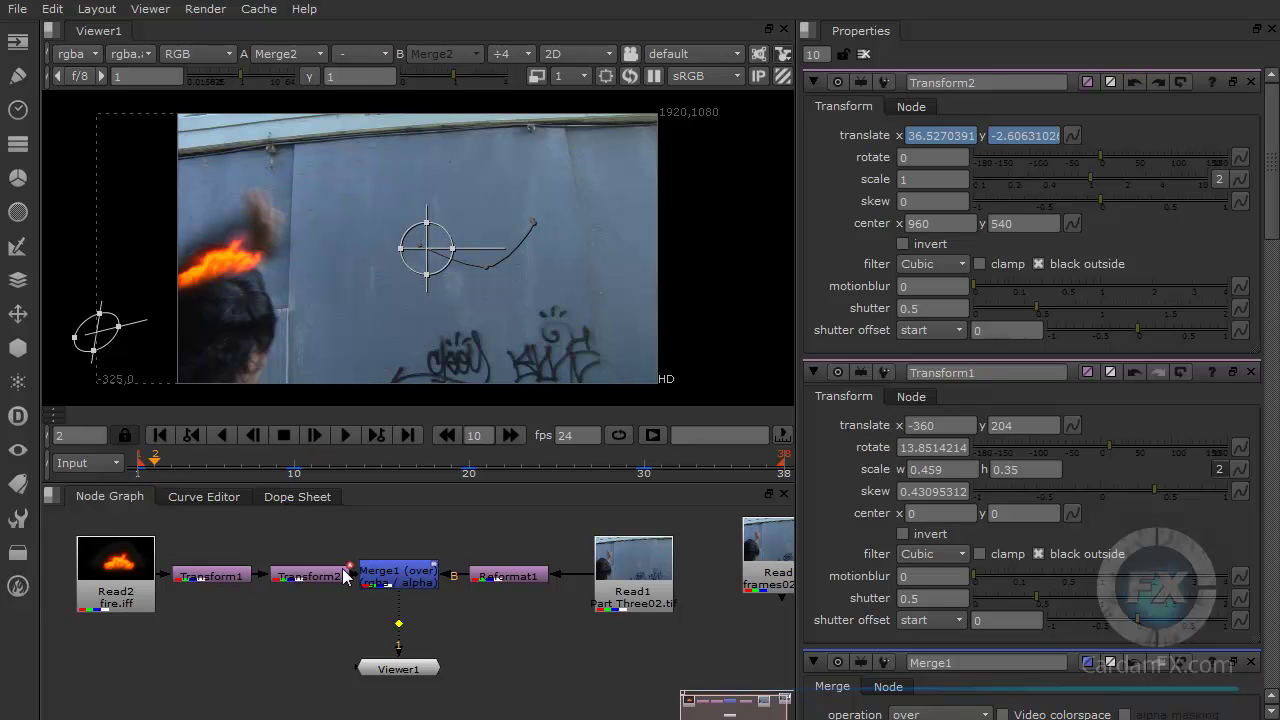
{"action": "key", "text": "ctrl+y"}
{"action": "key", "text": "ctrl+y"}
{"action": "key", "text": "ctrl+z"}
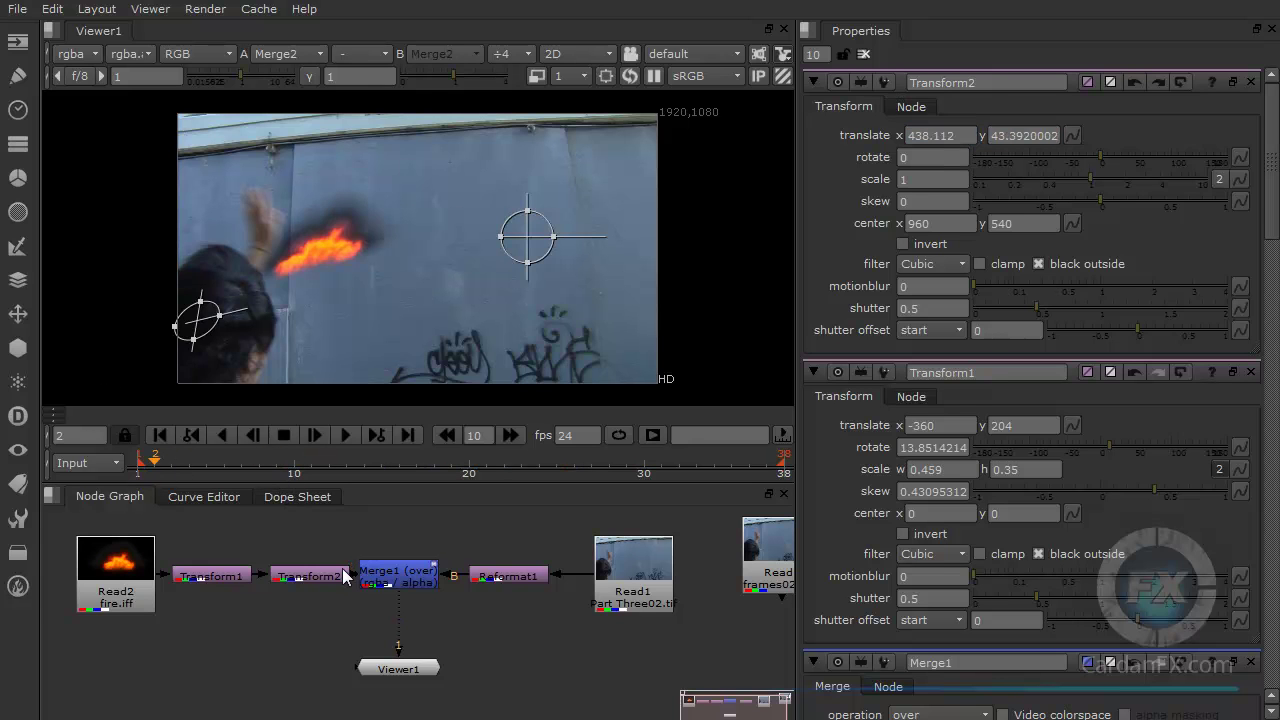
{"action": "key", "text": "ctrl+z"}
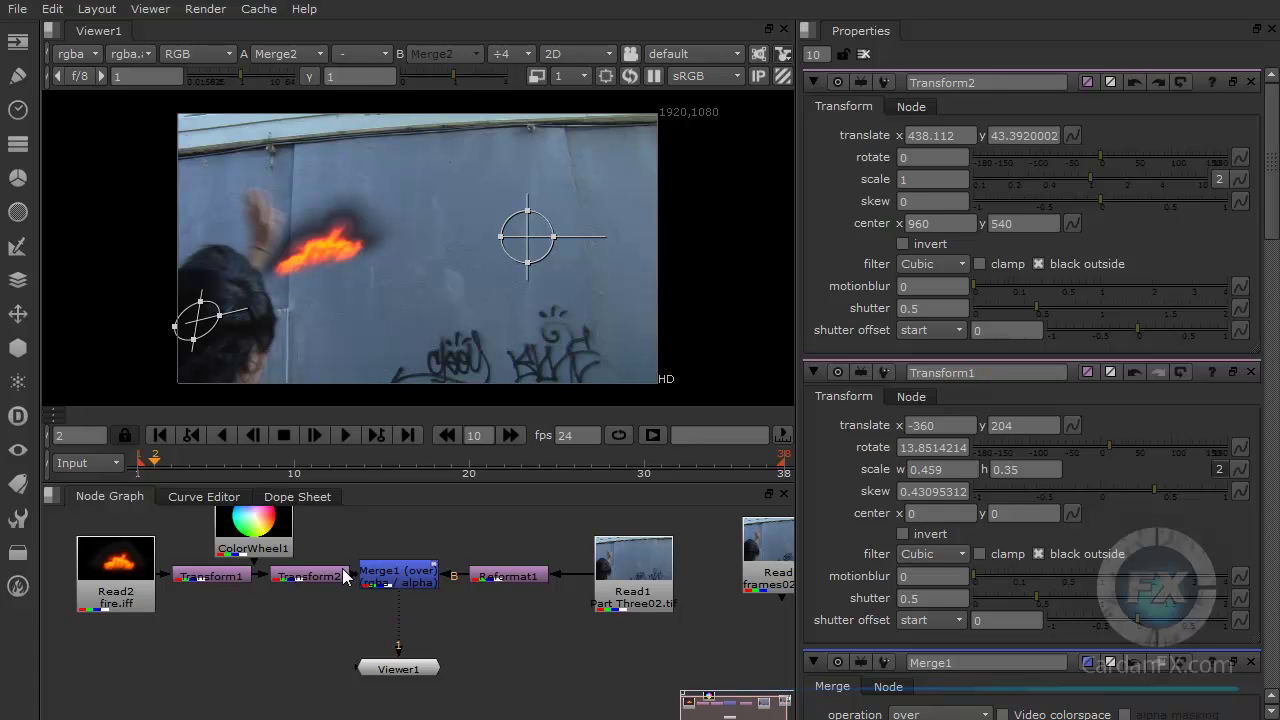
{"action": "key", "text": "ctrl+y"}
{"action": "key", "text": "ctrl+y"}
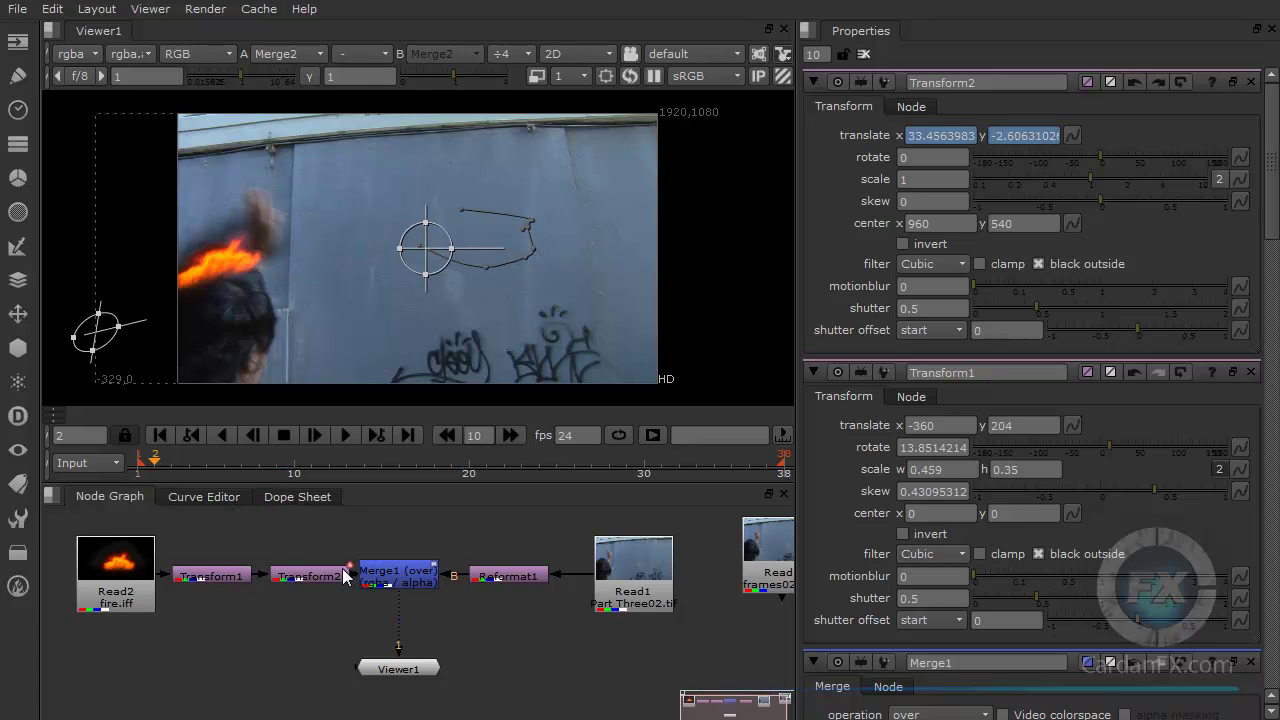
Step: Go to frame 19, add a ColorWheel node and place it below the fire's Read node
{"action": "left_click_drag", "start_coordinate": [277, 462], "coordinate": [451, 456]}
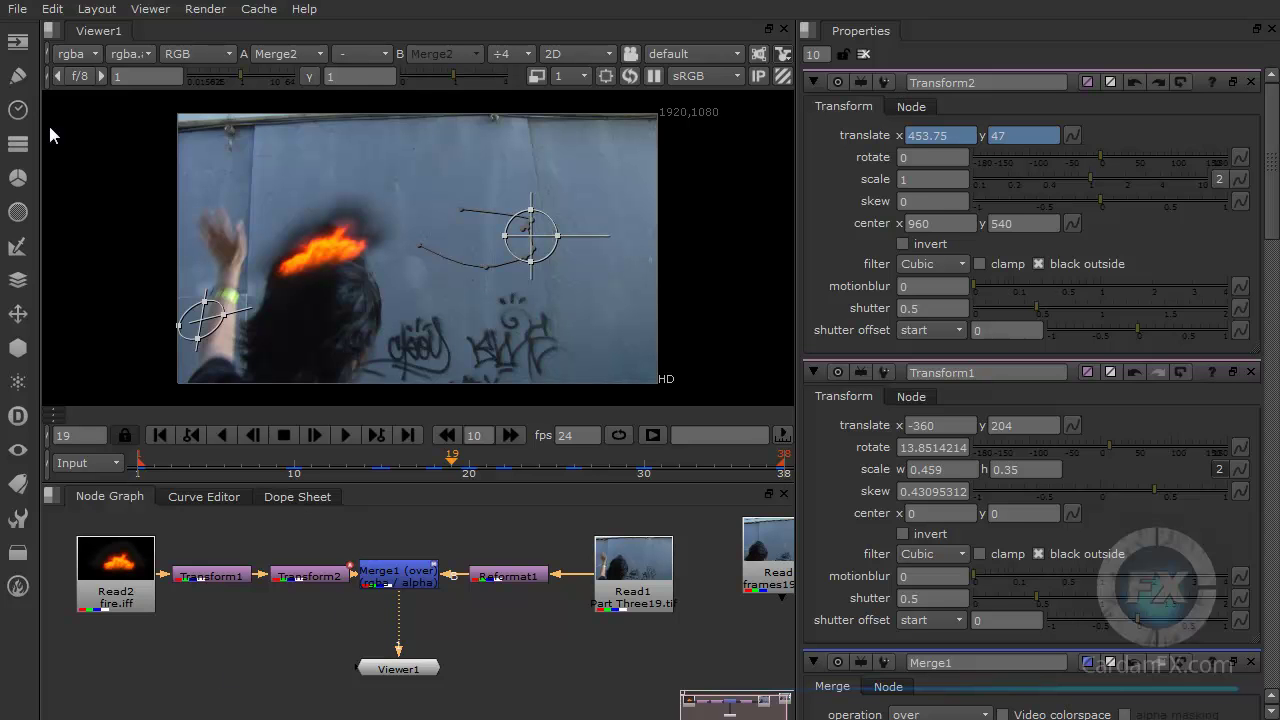
{"action": "left_click", "coordinate": [27, 88]}
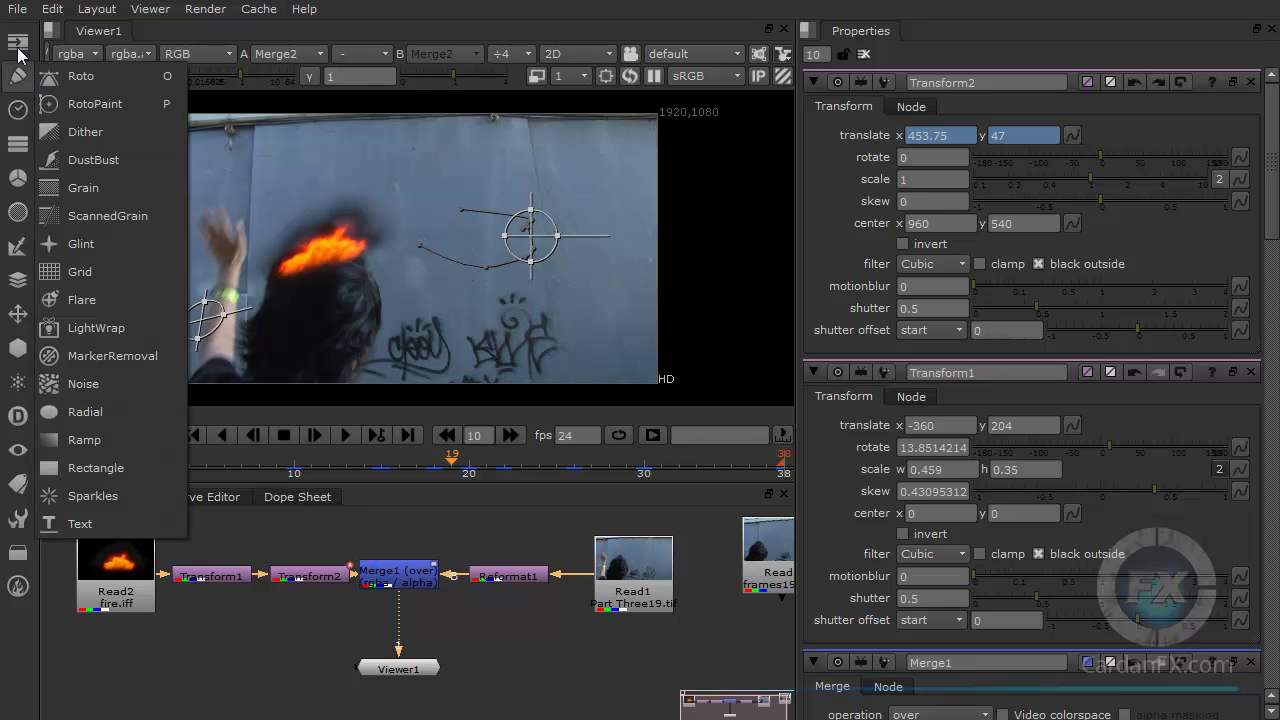
{"action": "left_click", "coordinate": [36, 48]}
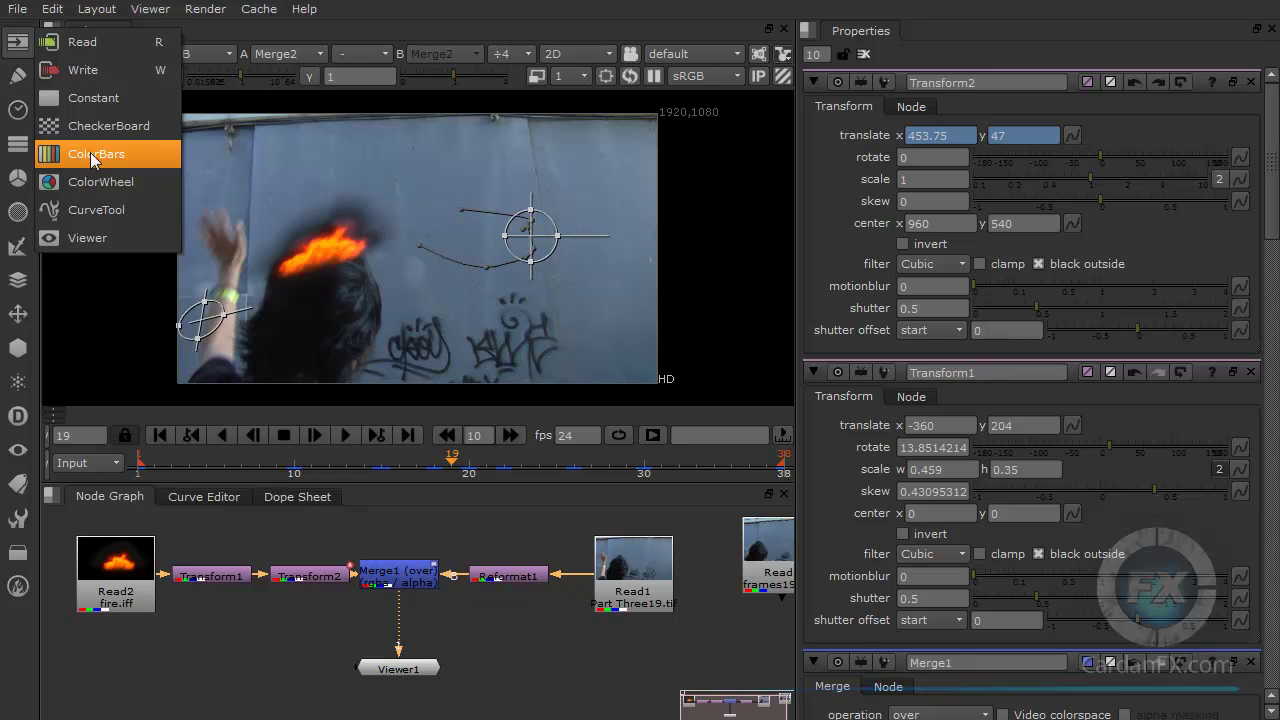
{"action": "left_click", "coordinate": [79, 186]}
{"action": "left_click_drag", "start_coordinate": [230, 686], "coordinate": [126, 686]}
Step: Add a Transform node beside the color wheel and connect its input to ColorWheel1
{"action": "left_click", "coordinate": [234, 686]}
{"action": "key", "text": "Tab"}
{"action": "key", "text": "BackSpace"}
{"action": "key", "text": "Escape"}
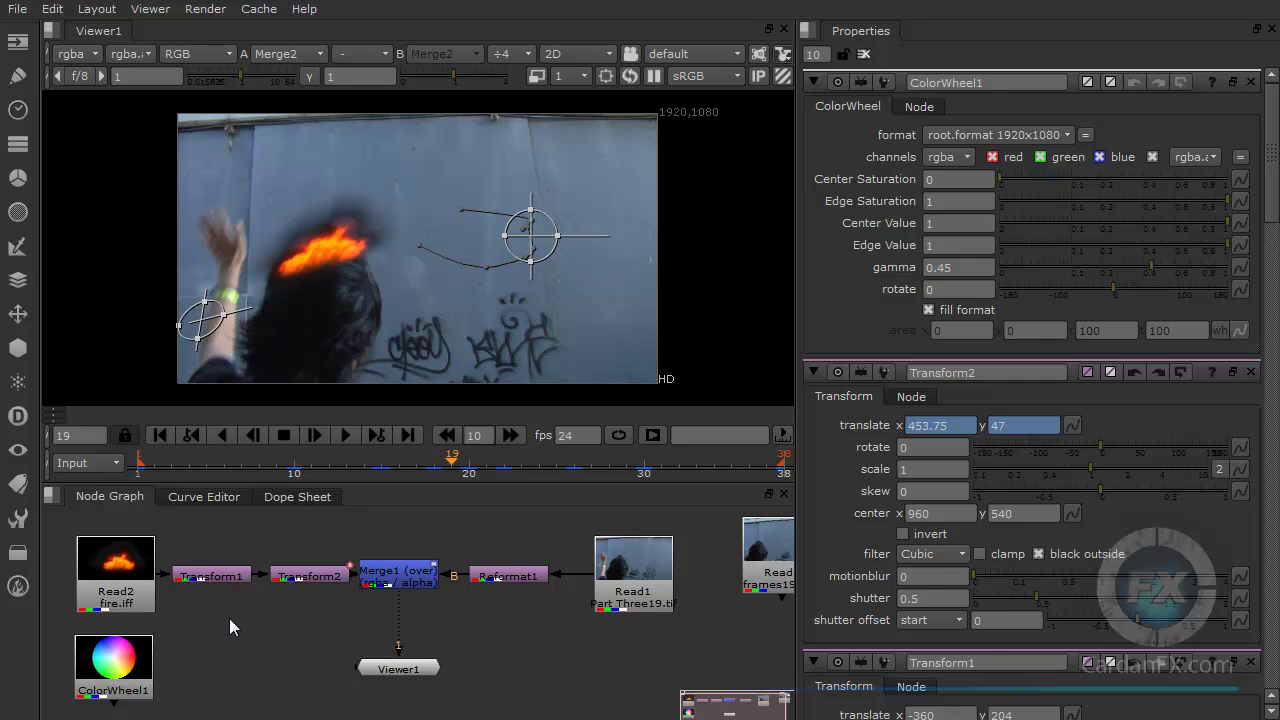
{"action": "key", "text": "t"}
{"action": "left_click_drag", "start_coordinate": [229, 618], "coordinate": [228, 648]}
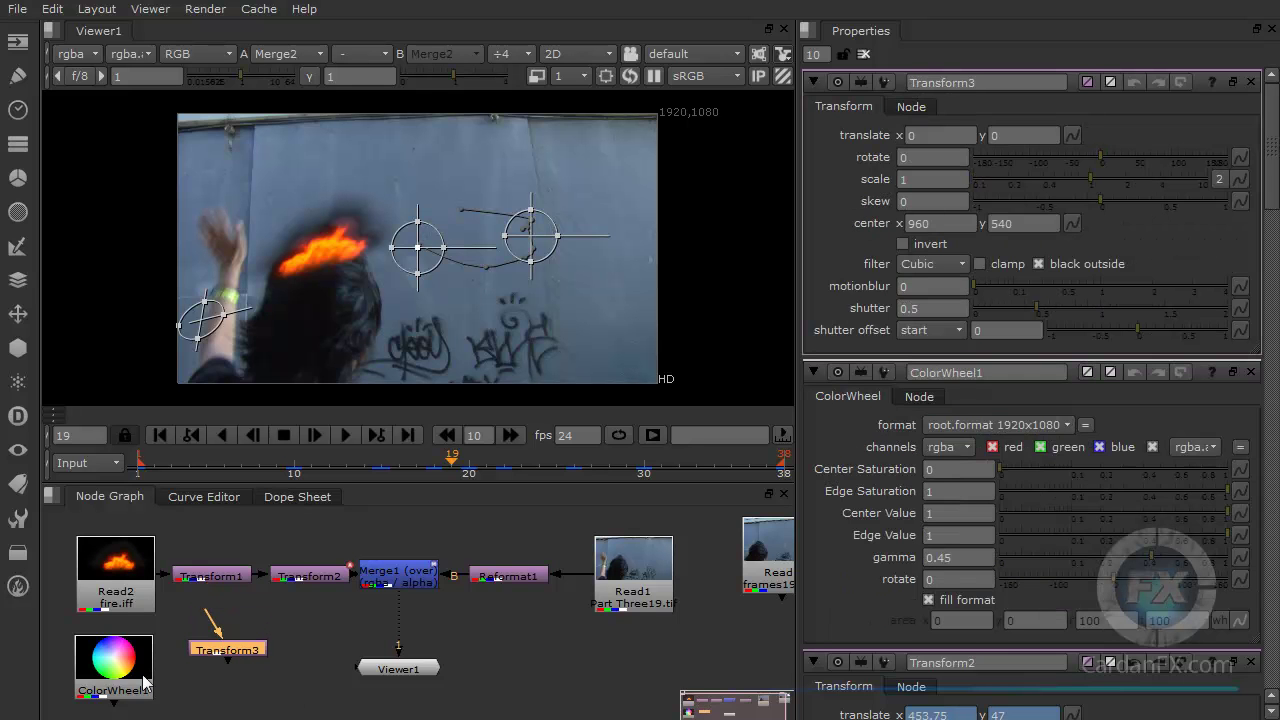
{"action": "left_click_drag", "start_coordinate": [118, 704], "coordinate": [376, 677]}
{"action": "left_click", "coordinate": [301, 634]}
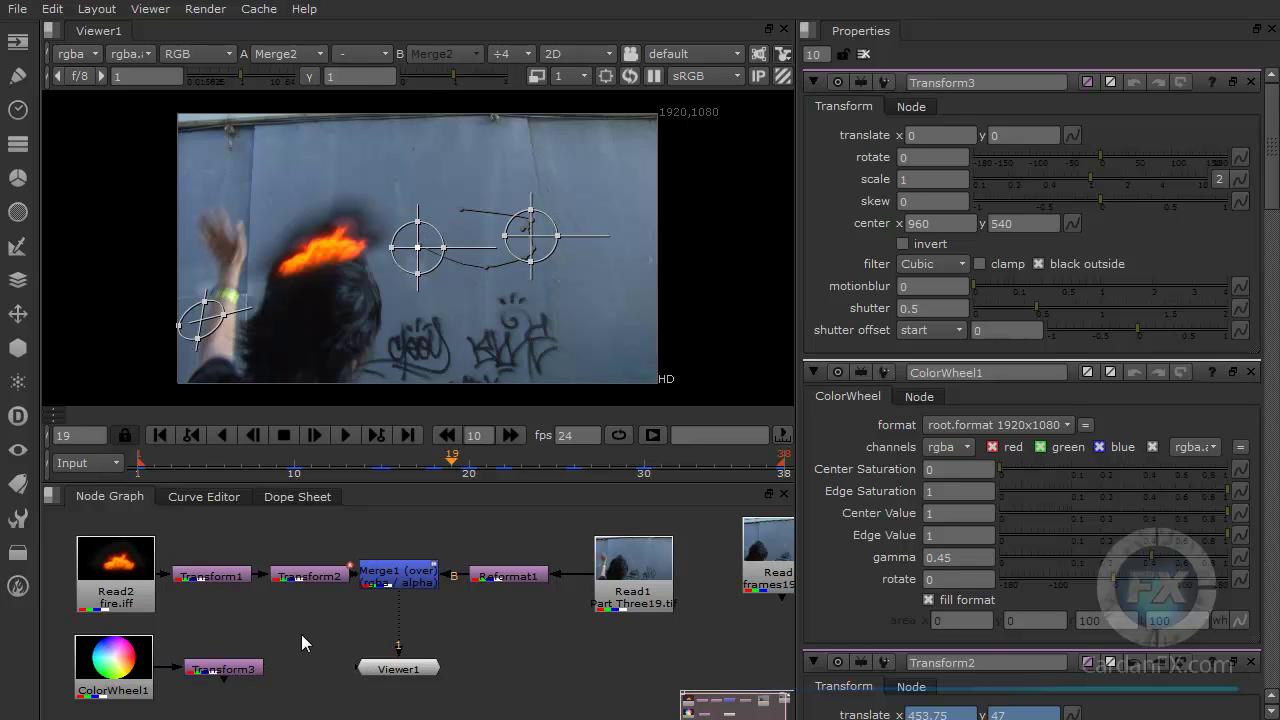
Step: Add a Merge node with Transform3 in its A input and Merge1 in its B input
{"action": "key", "text": "Tab"}
{"action": "type", "text": "mer"}
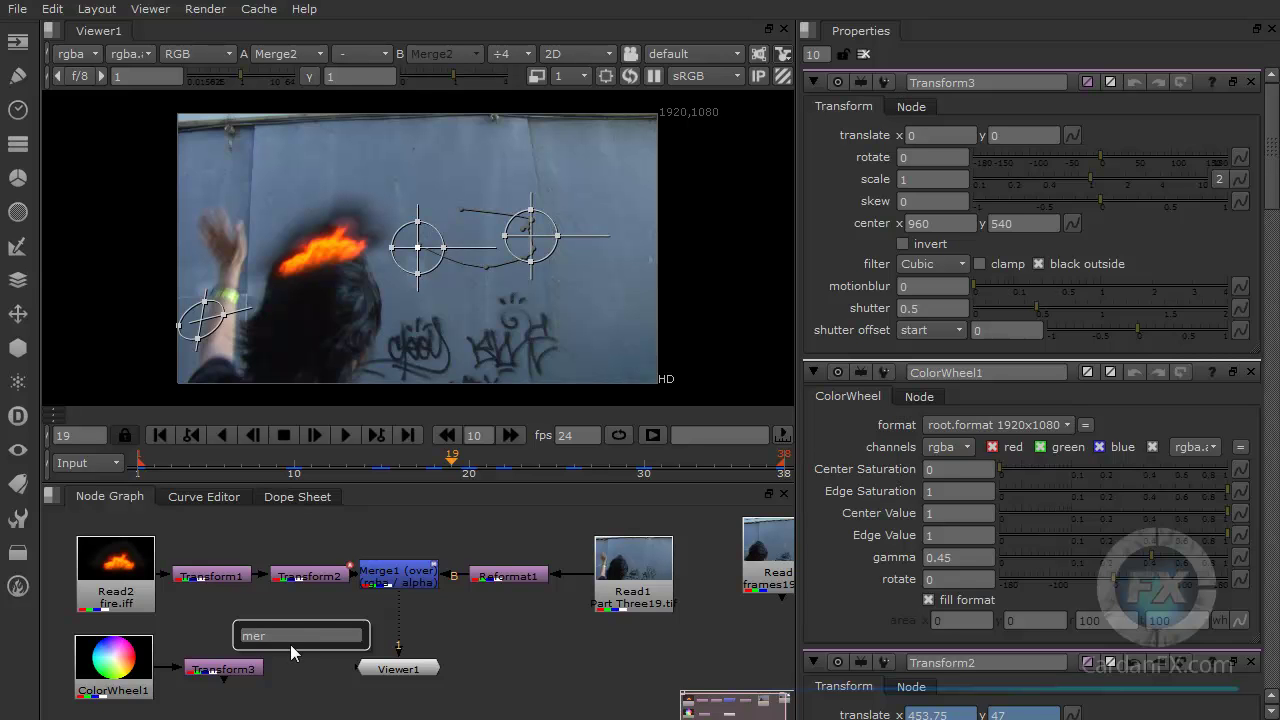
{"action": "key", "text": "BackSpace"}
{"action": "key", "text": "Down"}
{"action": "key", "text": "Down"}
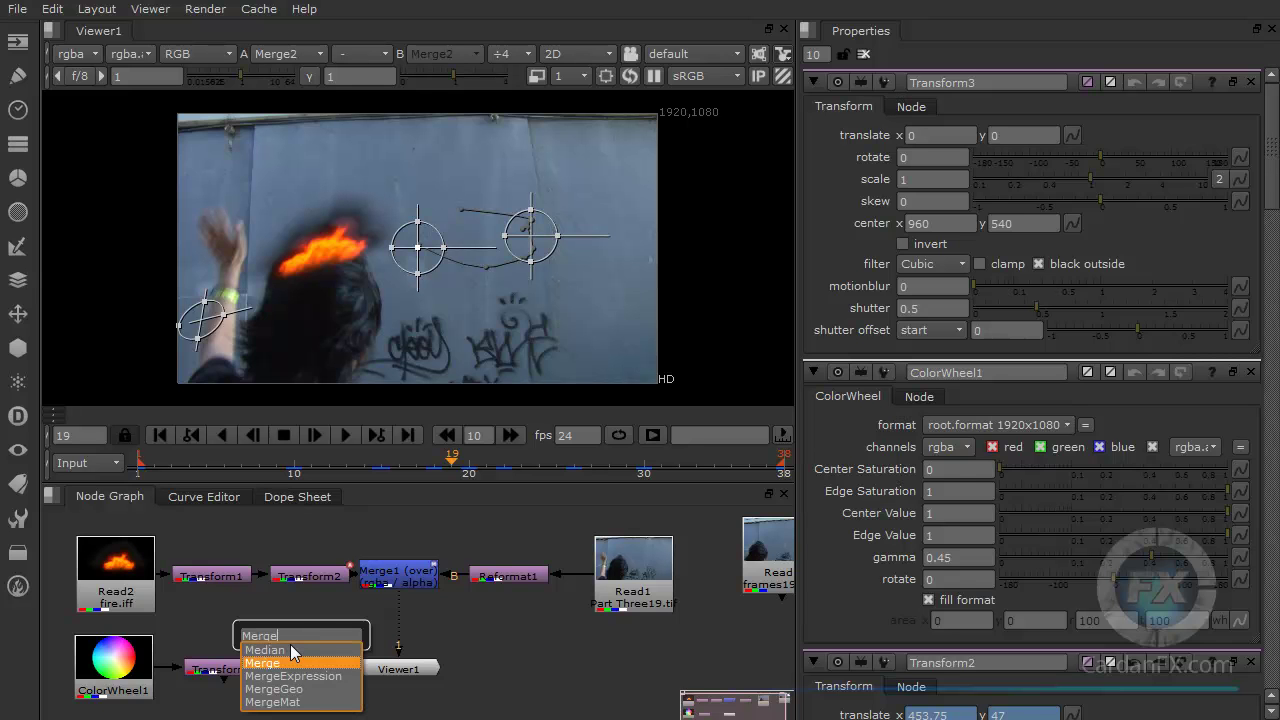
{"action": "key", "text": "Return"}
{"action": "left_click_drag", "start_coordinate": [284, 606], "coordinate": [222, 668]}
{"action": "left_click_drag", "start_coordinate": [312, 608], "coordinate": [385, 580]}
Step: Connect Viewer1 to Merge2, and arrange both nodes in a column beneath Merge1
{"action": "key", "text": "2"}
{"action": "left_click_drag", "start_coordinate": [404, 664], "coordinate": [352, 693]}
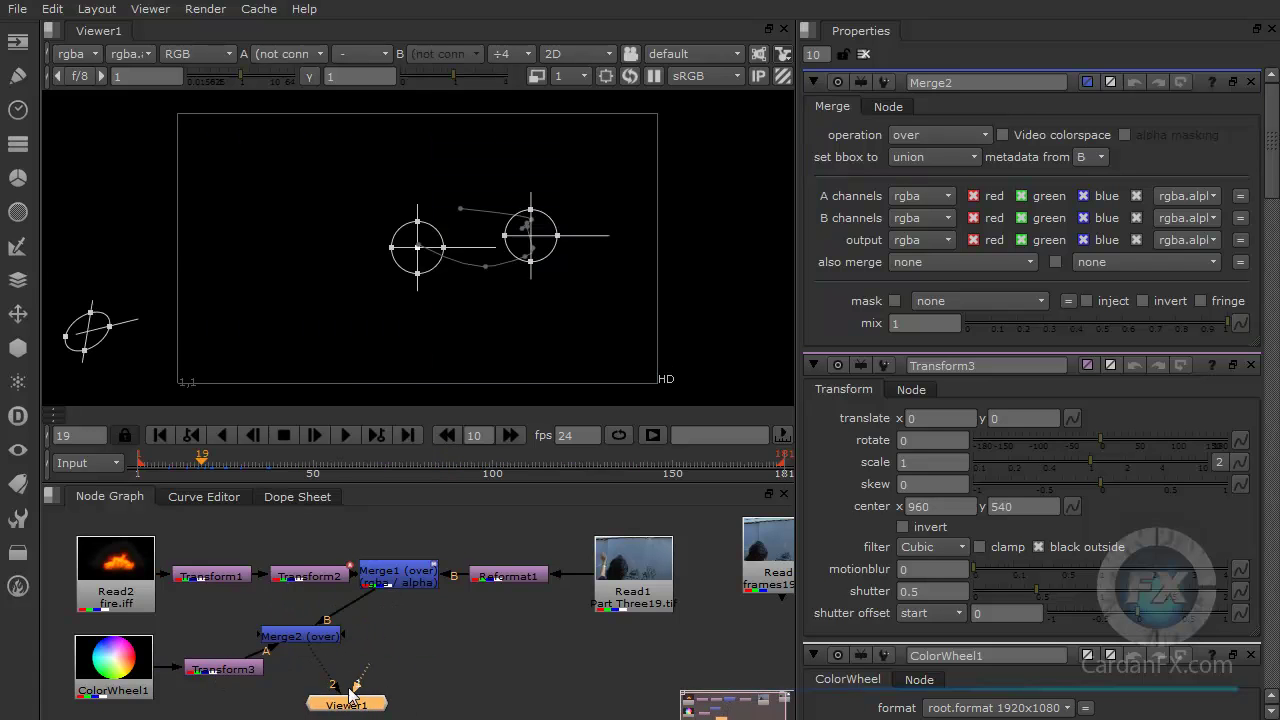
{"action": "left_click_drag", "start_coordinate": [301, 645], "coordinate": [400, 650]}
{"action": "left_click_drag", "start_coordinate": [346, 705], "coordinate": [409, 698]}
Step: Shrink the color wheel to a scale of 0.28 by 0.34 with Transform3, and align Viewer1 under Merge2
{"action": "left_click", "coordinate": [248, 669]}
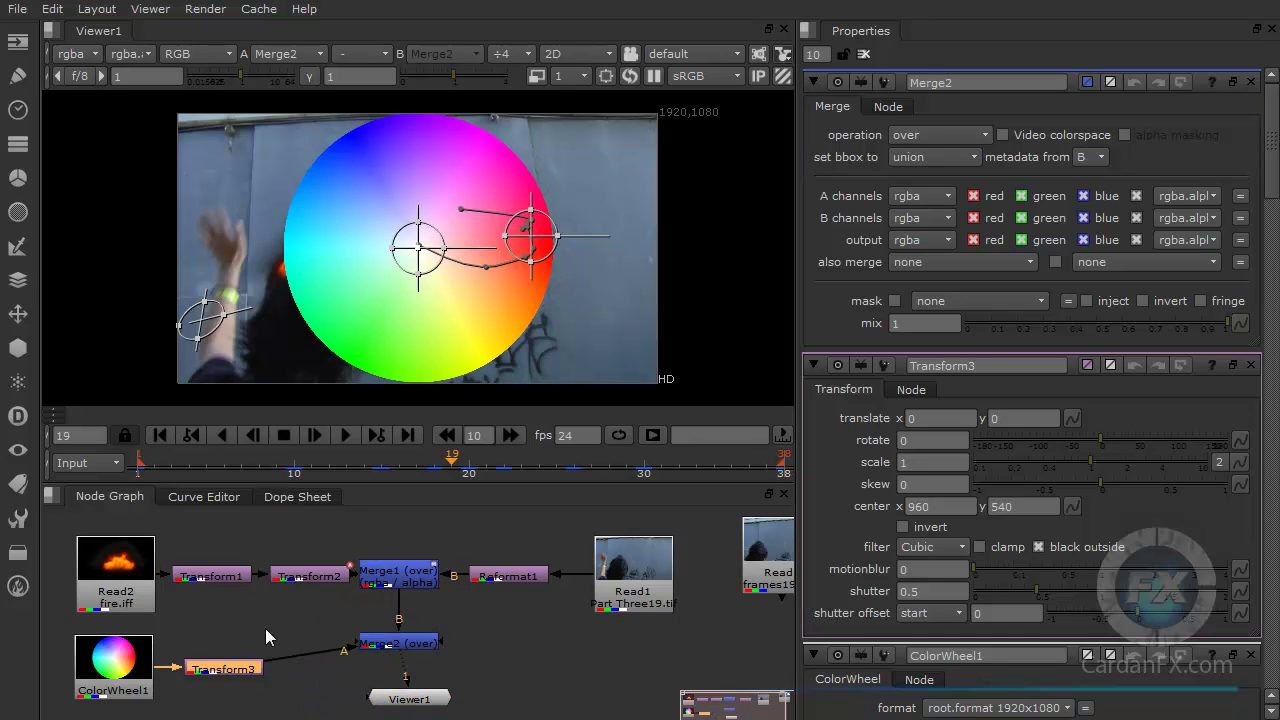
{"action": "left_click_drag", "start_coordinate": [419, 221], "coordinate": [430, 248]}
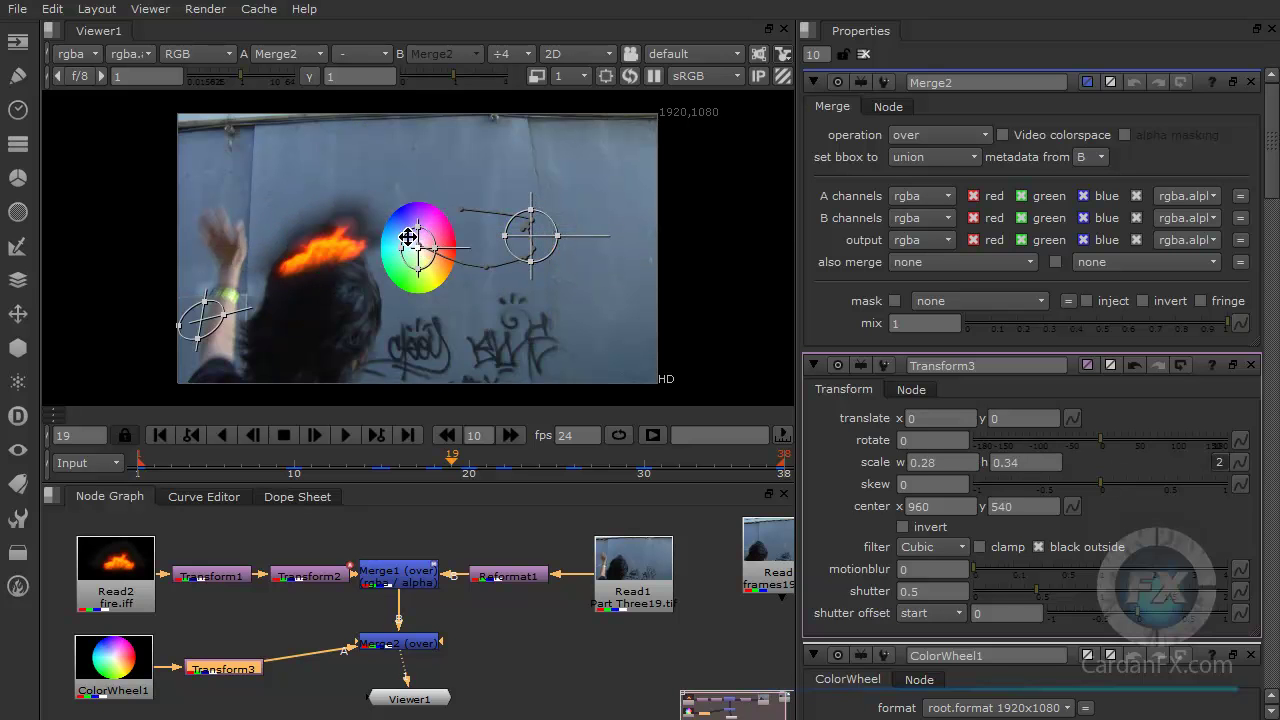
{"action": "left_click_drag", "start_coordinate": [414, 697], "coordinate": [402, 698]}
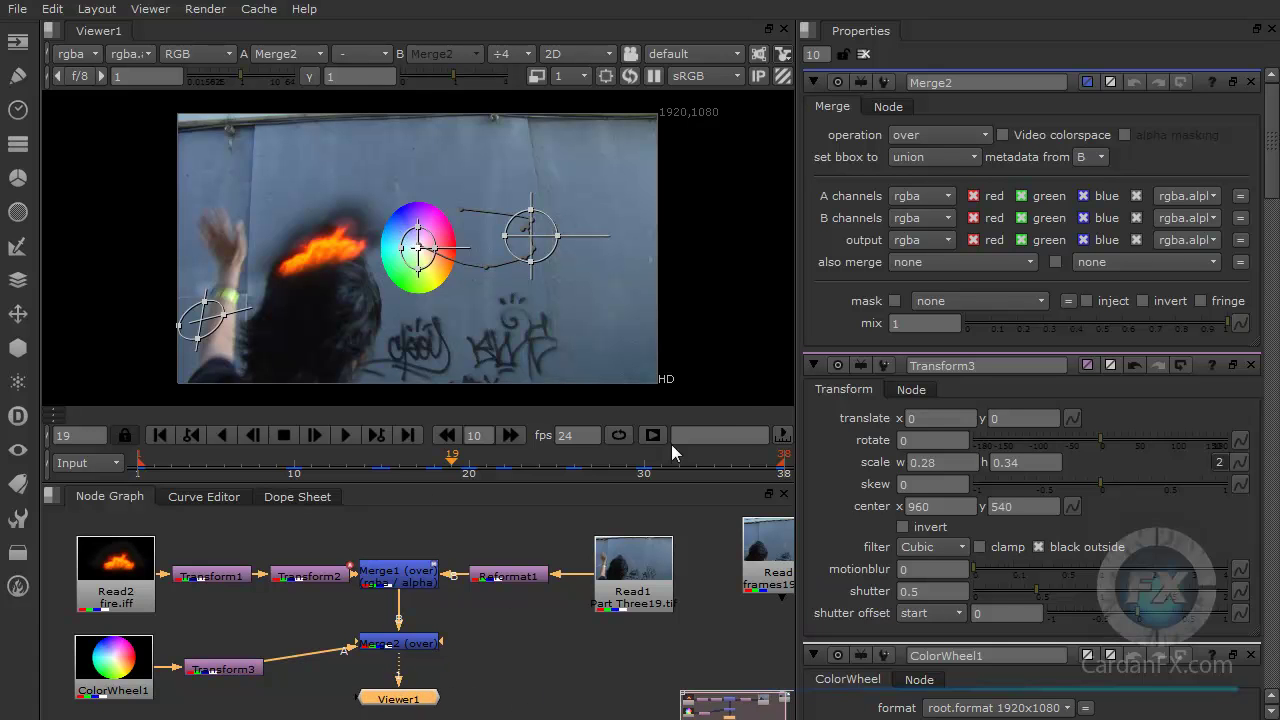
Step: Open the properties of Transform1, Transform2 and Transform3, and examine the animation marker on the Transform2 node
{"action": "left_click", "coordinate": [224, 580]}
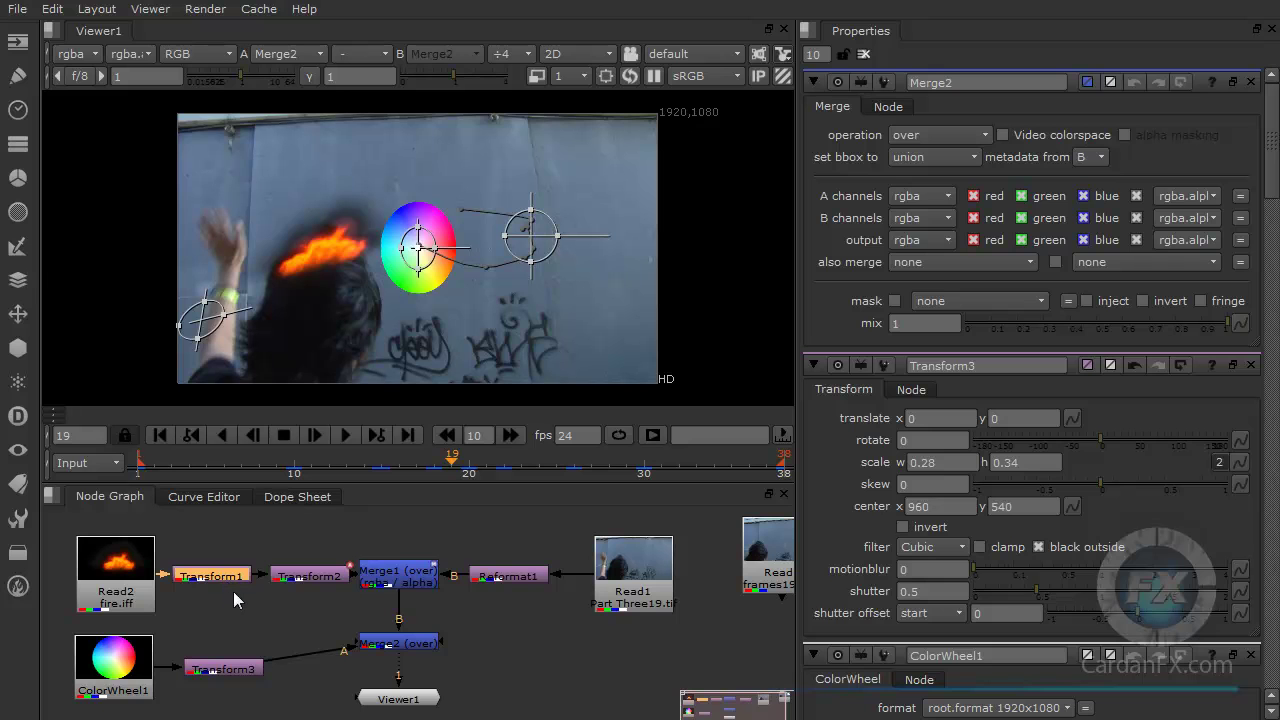
{"action": "double_click", "coordinate": [215, 572]}
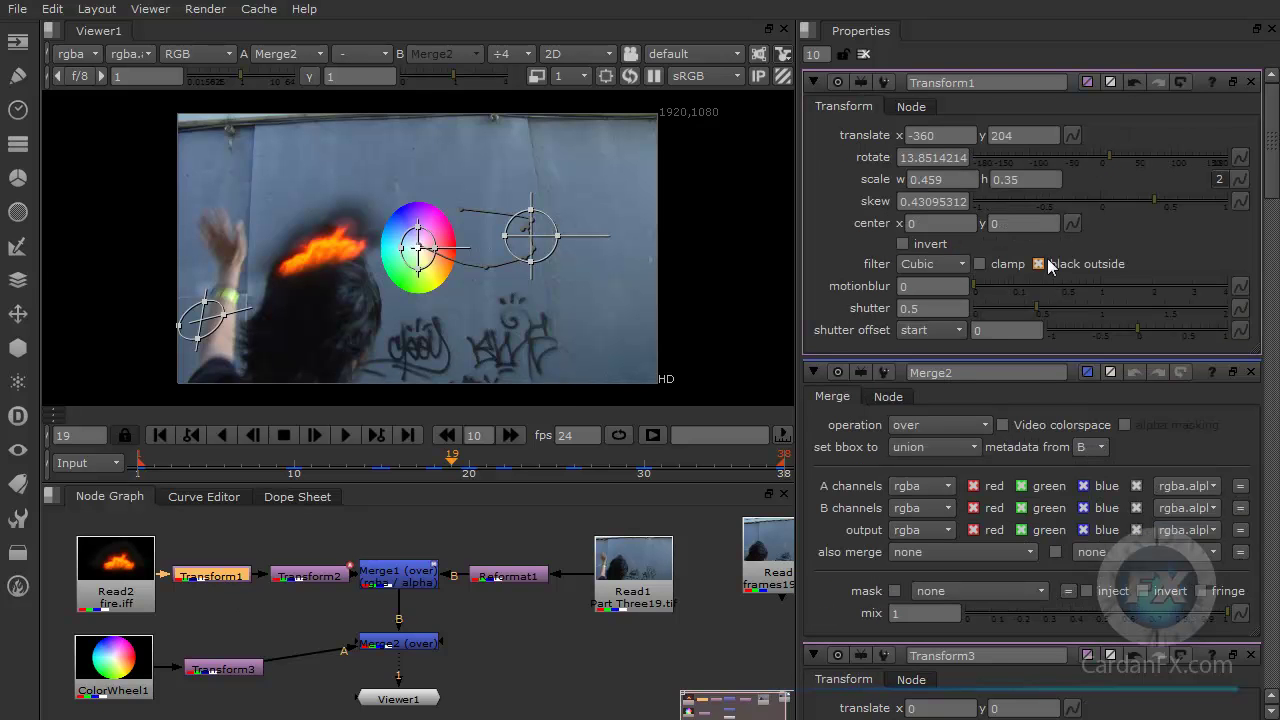
{"action": "double_click", "coordinate": [312, 577]}
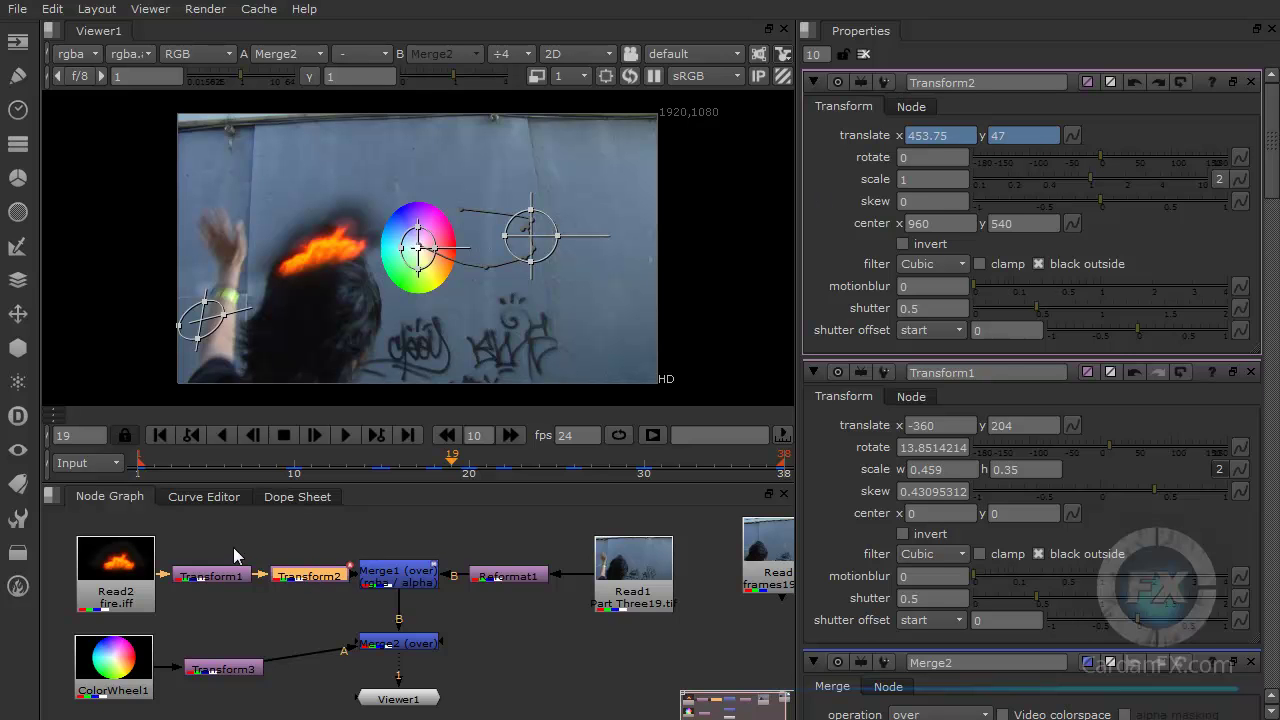
{"action": "scroll", "coordinate": [300, 578], "scroll_direction": "up", "scroll_amount": 5}
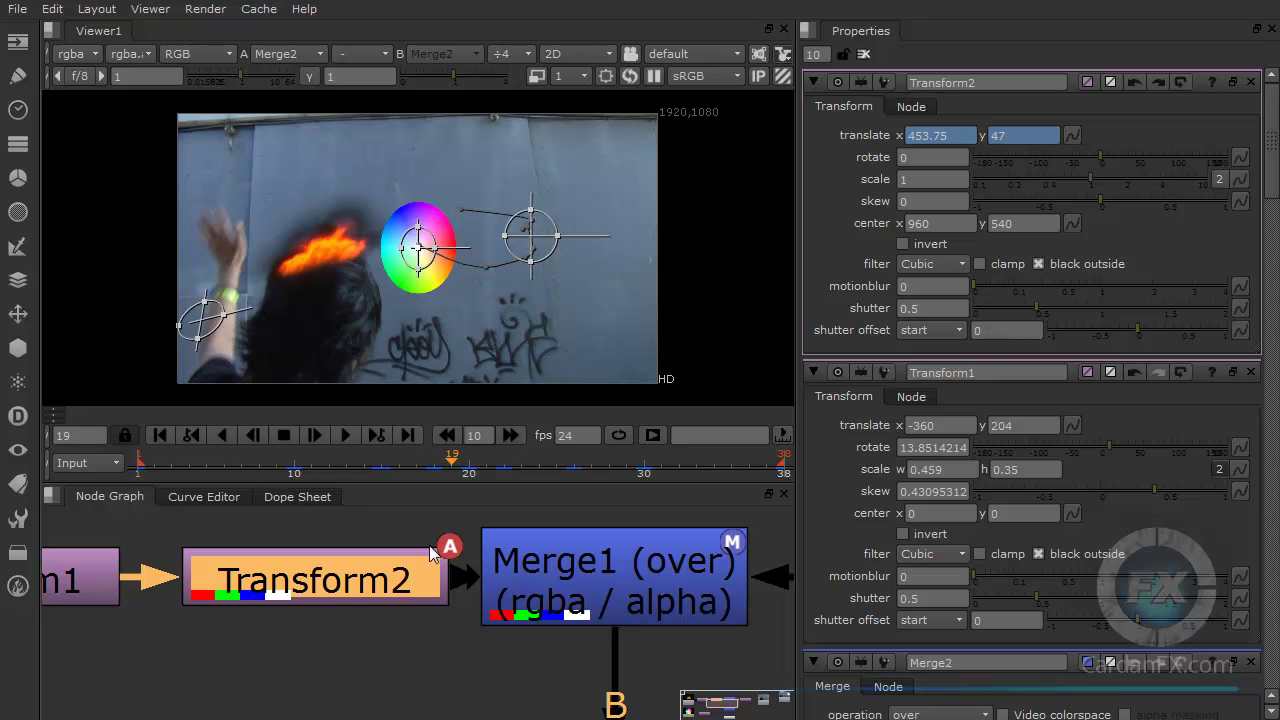
{"action": "scroll", "coordinate": [345, 603], "scroll_direction": "down", "scroll_amount": 5}
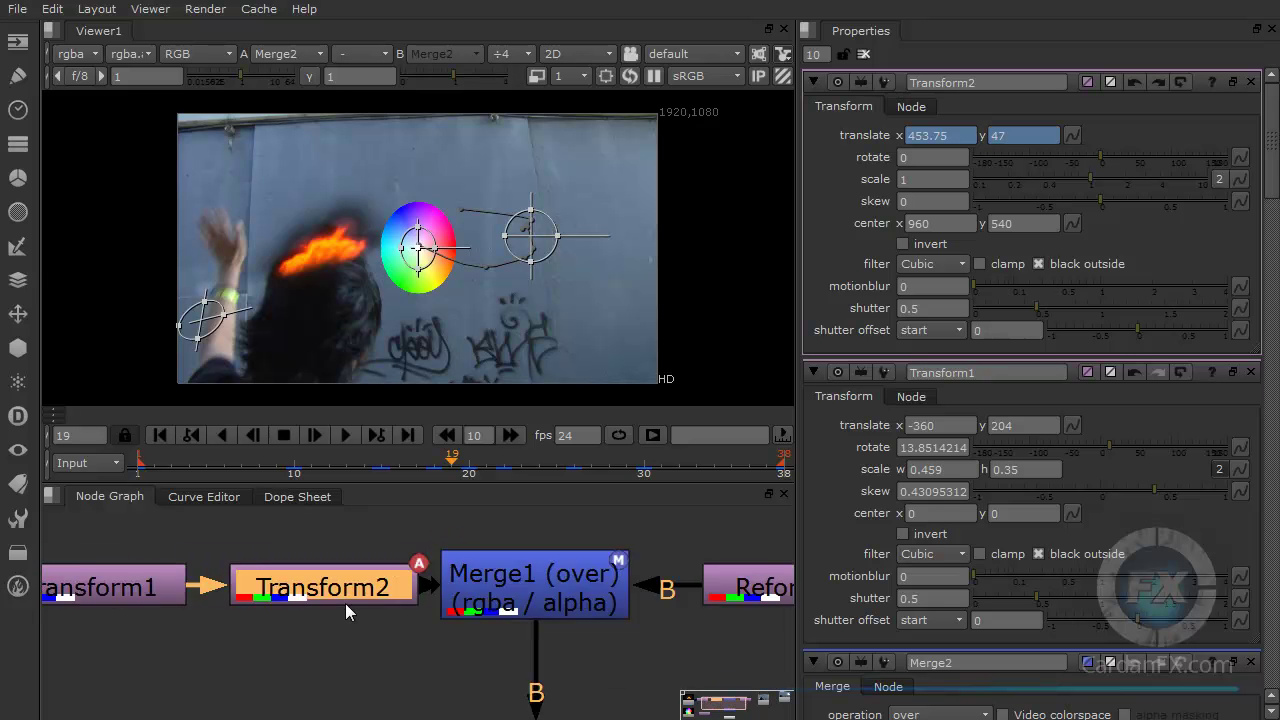
{"action": "scroll", "coordinate": [342, 617], "scroll_direction": "up", "scroll_amount": 3}
{"action": "scroll", "coordinate": [352, 574], "scroll_direction": "down", "scroll_amount": 4}
{"action": "scroll", "coordinate": [320, 643], "scroll_direction": "up", "scroll_amount": 1}
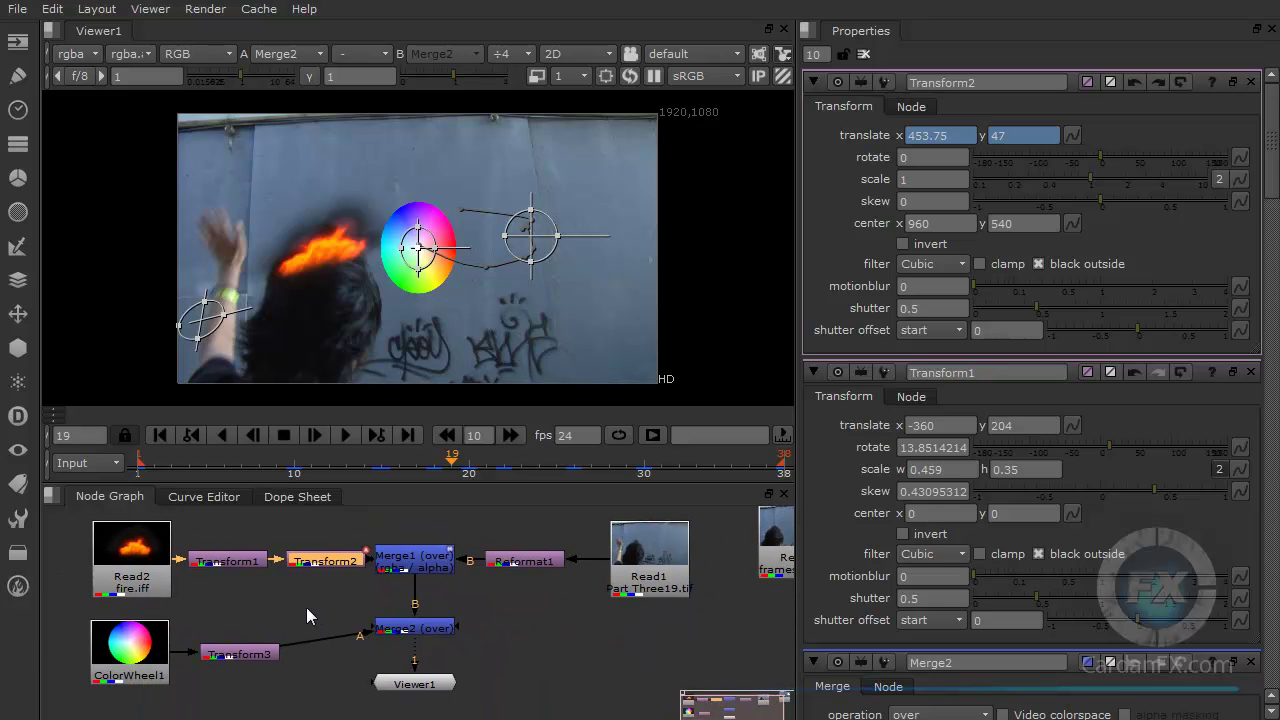
{"action": "left_click", "coordinate": [255, 655]}
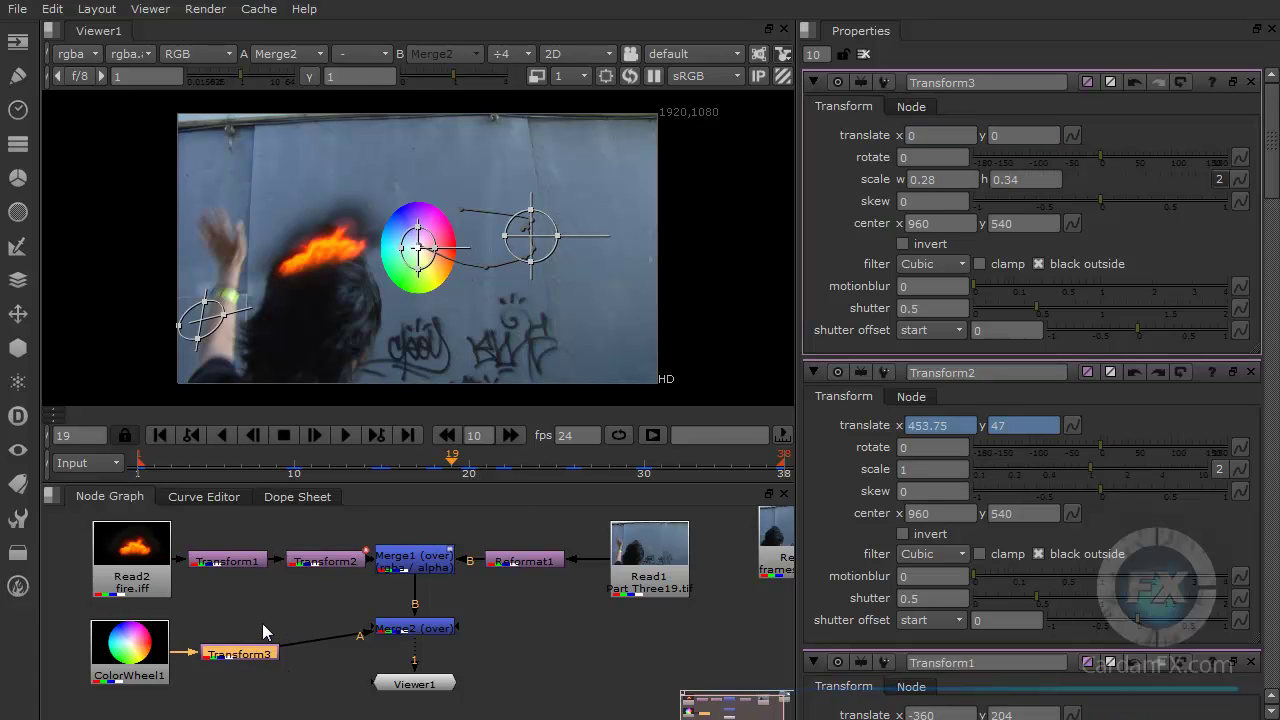
Step: Copy Transform2's translate values at frame 19, 453.75 and 47, onto Transform3's translate
{"action": "left_click", "coordinate": [1072, 425]}
{"action": "left_click", "coordinate": [1073, 425]}
{"action": "left_click_drag", "start_coordinate": [1073, 425], "coordinate": [1068, 133]}
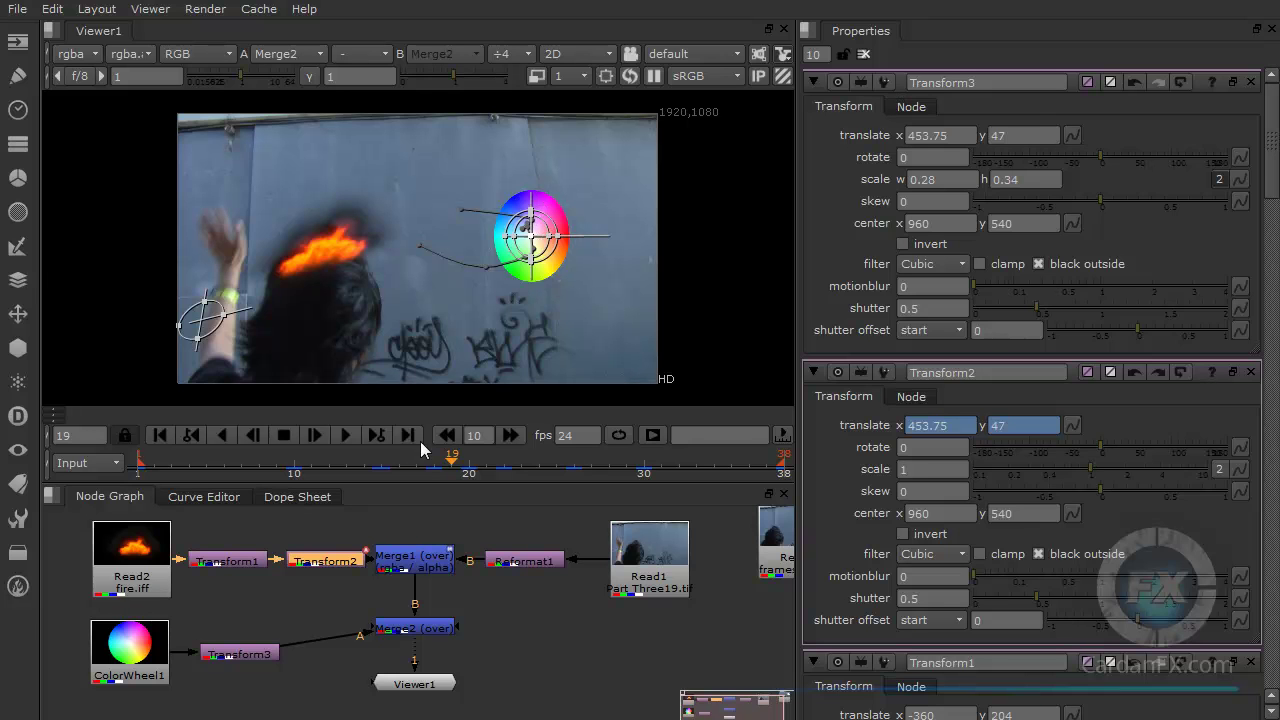
Step: Play the shot from the first frame to check whether the color wheel follows the fire, and return to frame 1
{"action": "left_click", "coordinate": [158, 436]}
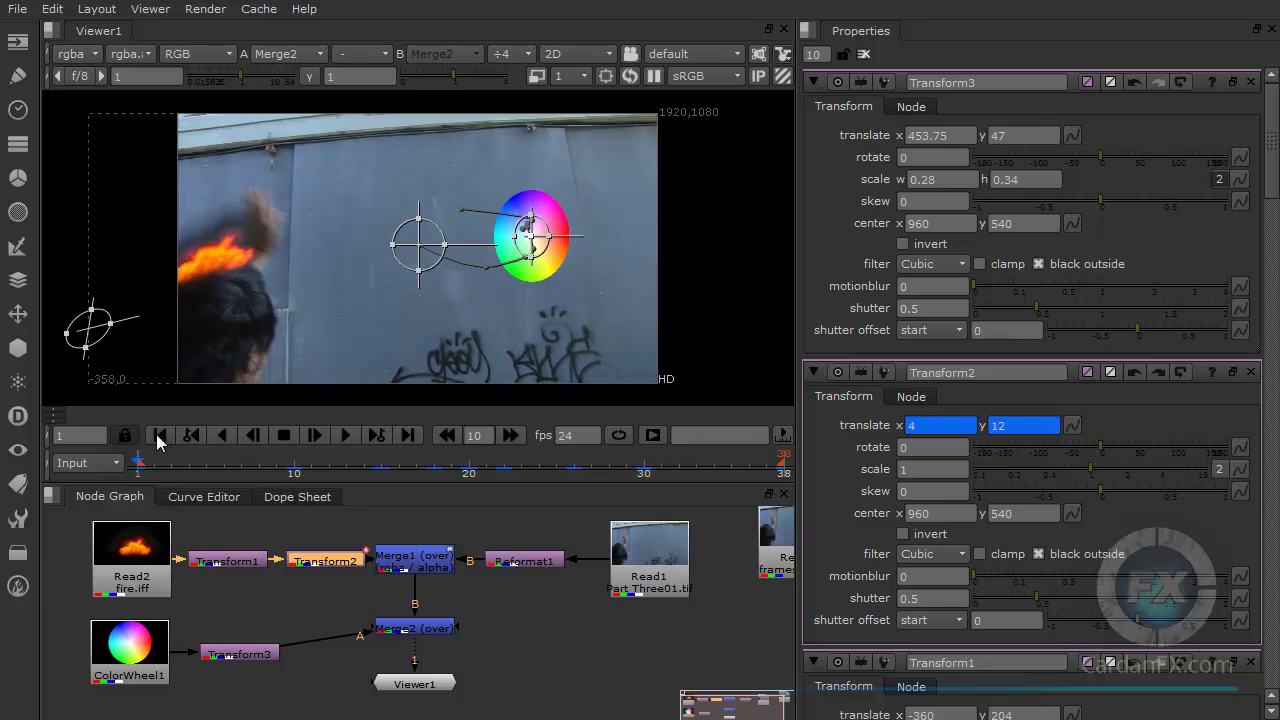
{"action": "left_click", "coordinate": [346, 435]}
{"action": "left_click", "coordinate": [346, 435]}
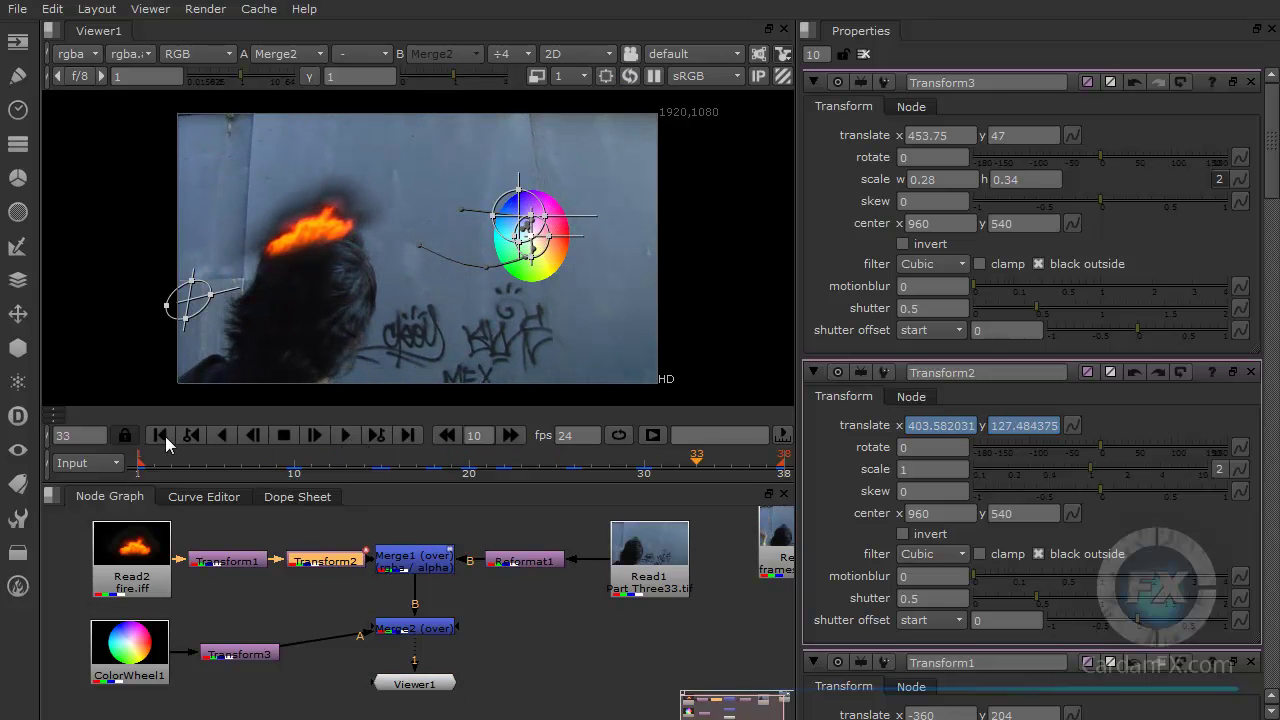
{"action": "left_click", "coordinate": [160, 435]}
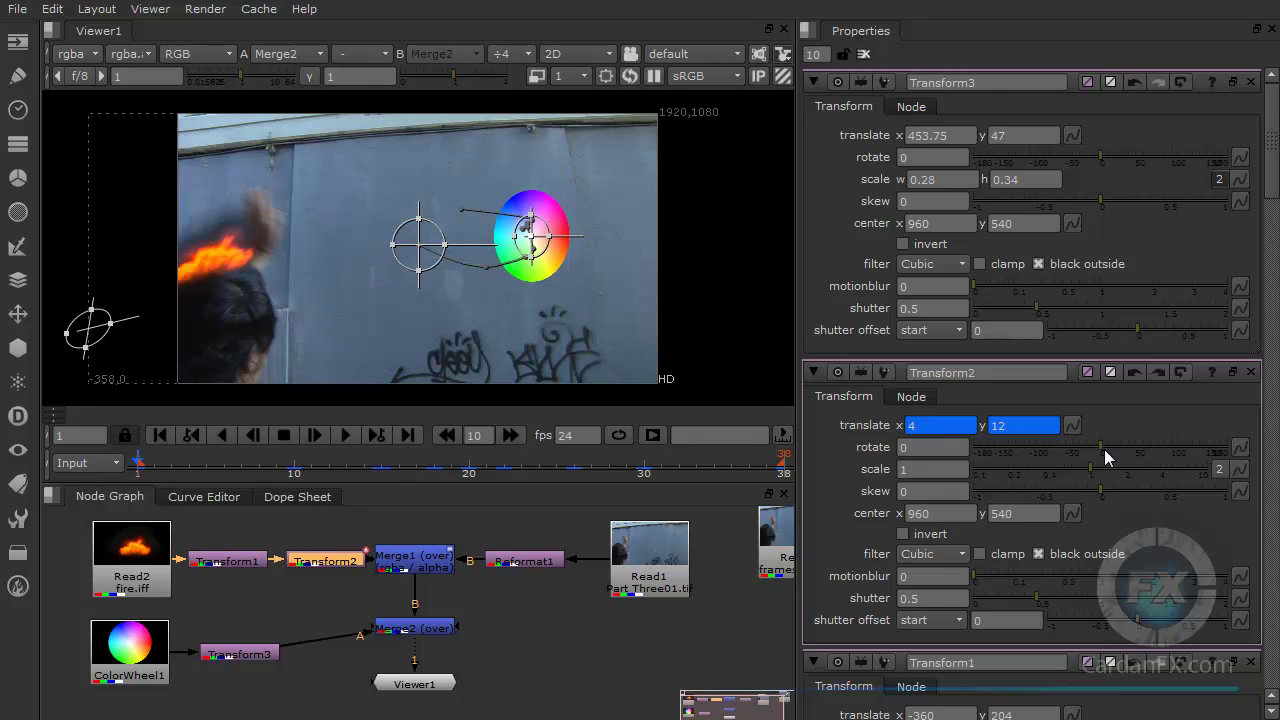
Step: Copy Transform2's frame 1 translate values, 4 and 12, onto Transform3, and link Transform3's translate to Transform2's animation
{"action": "left_click_drag", "start_coordinate": [1075, 425], "coordinate": [1071, 134]}
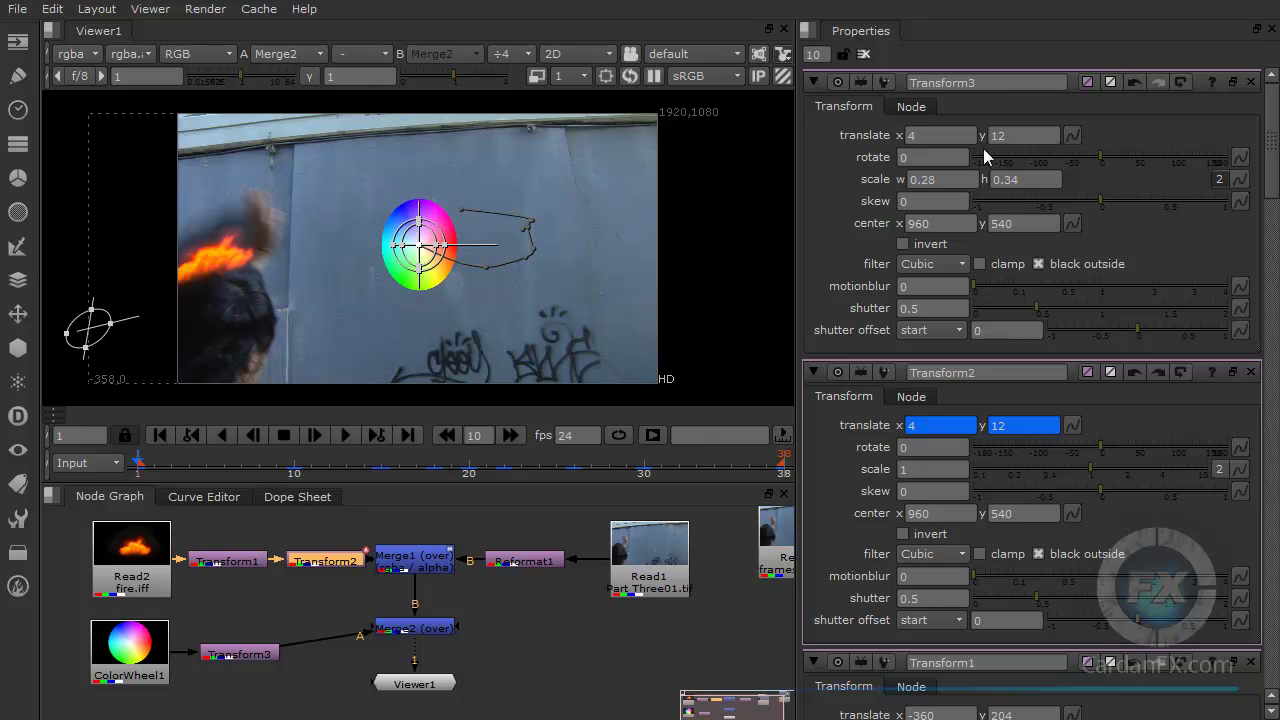
{"action": "left_click_drag", "start_coordinate": [1071, 424], "coordinate": [1071, 135]}
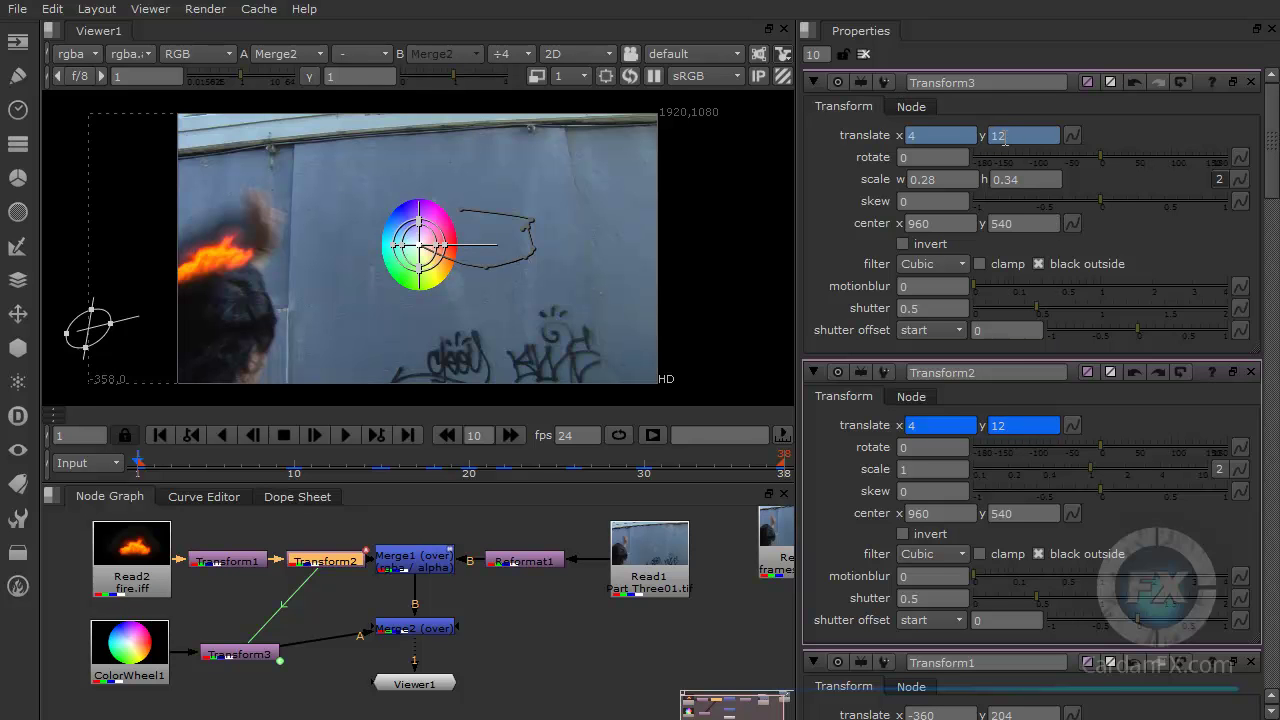
{"action": "scroll", "coordinate": [300, 620], "scroll_direction": "up", "scroll_amount": 3}
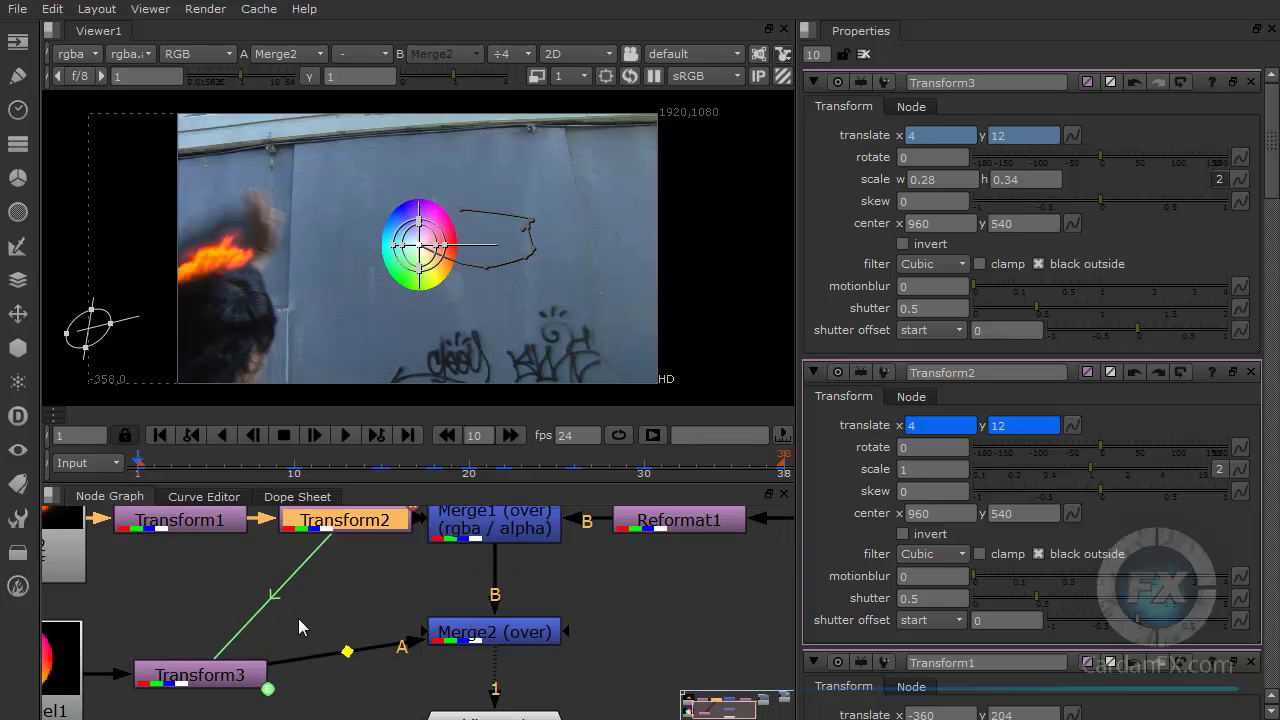
Step: Hide the viewer overlays and play the shot to check that the color wheel's motion follows the fire
{"action": "scroll", "coordinate": [365, 626], "scroll_direction": "down", "scroll_amount": 1}
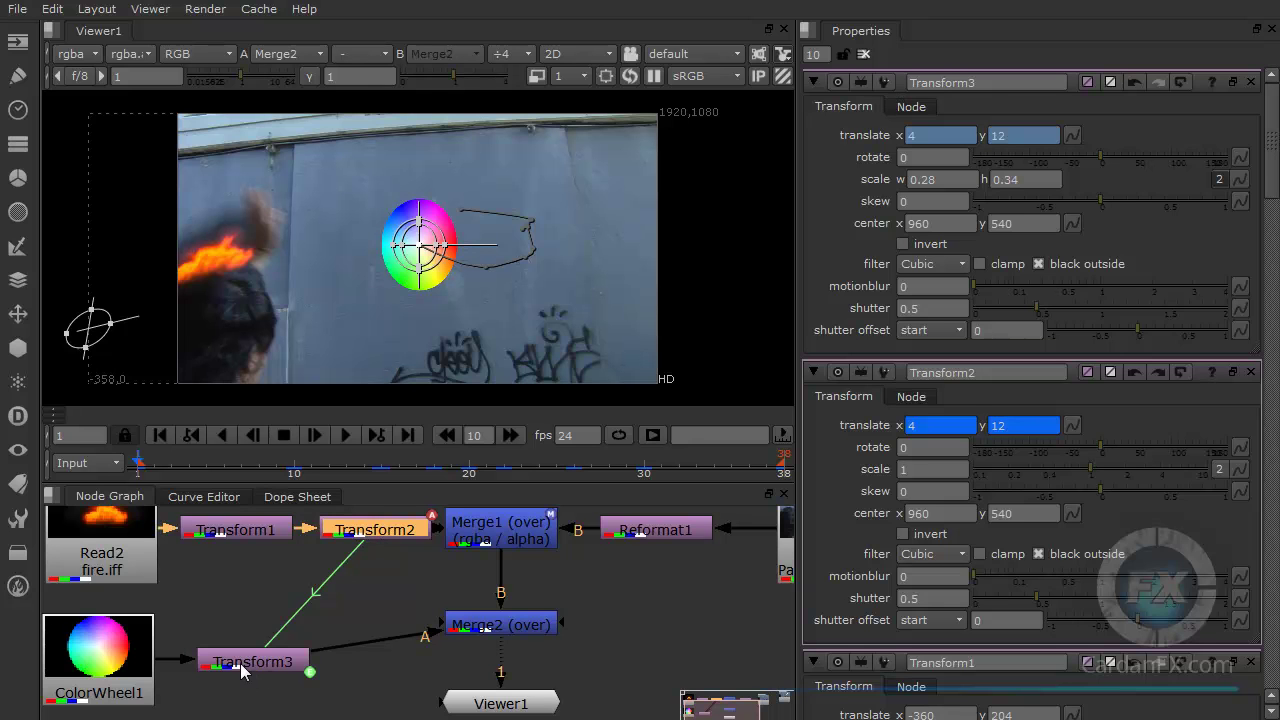
{"action": "left_click", "coordinate": [92, 670]}
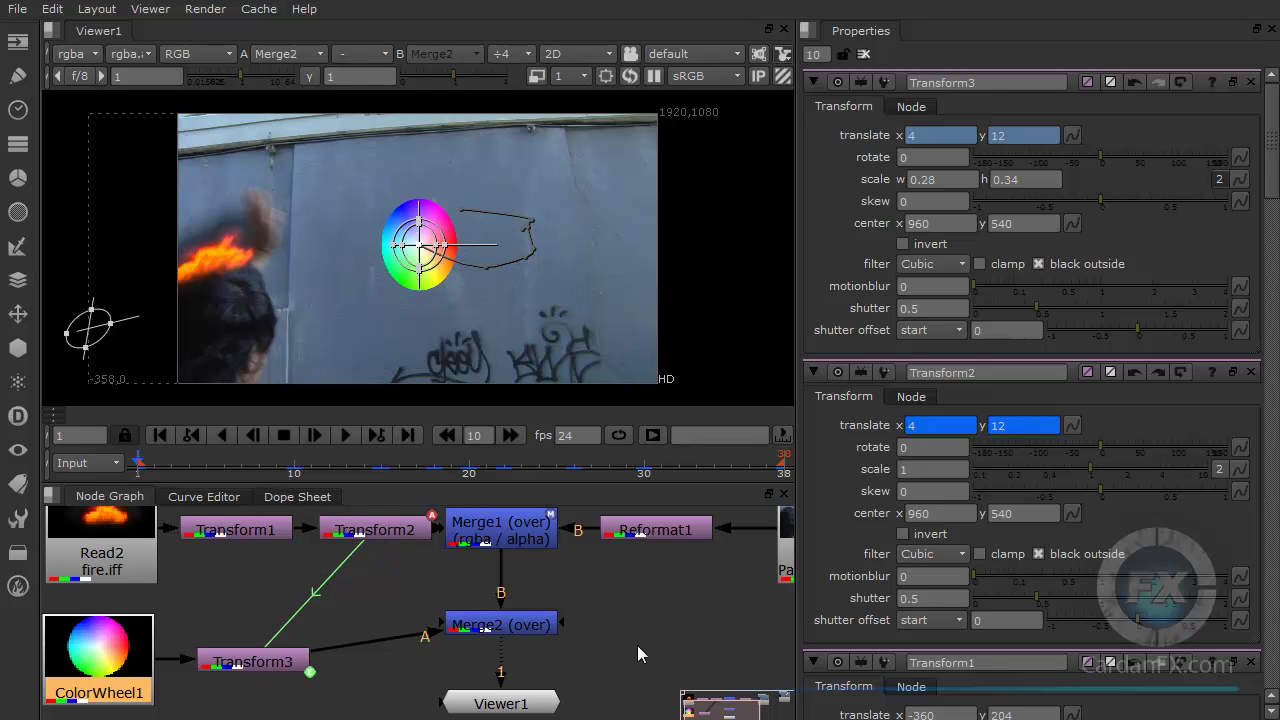
{"action": "left_click", "coordinate": [679, 645]}
{"action": "key", "text": "o"}
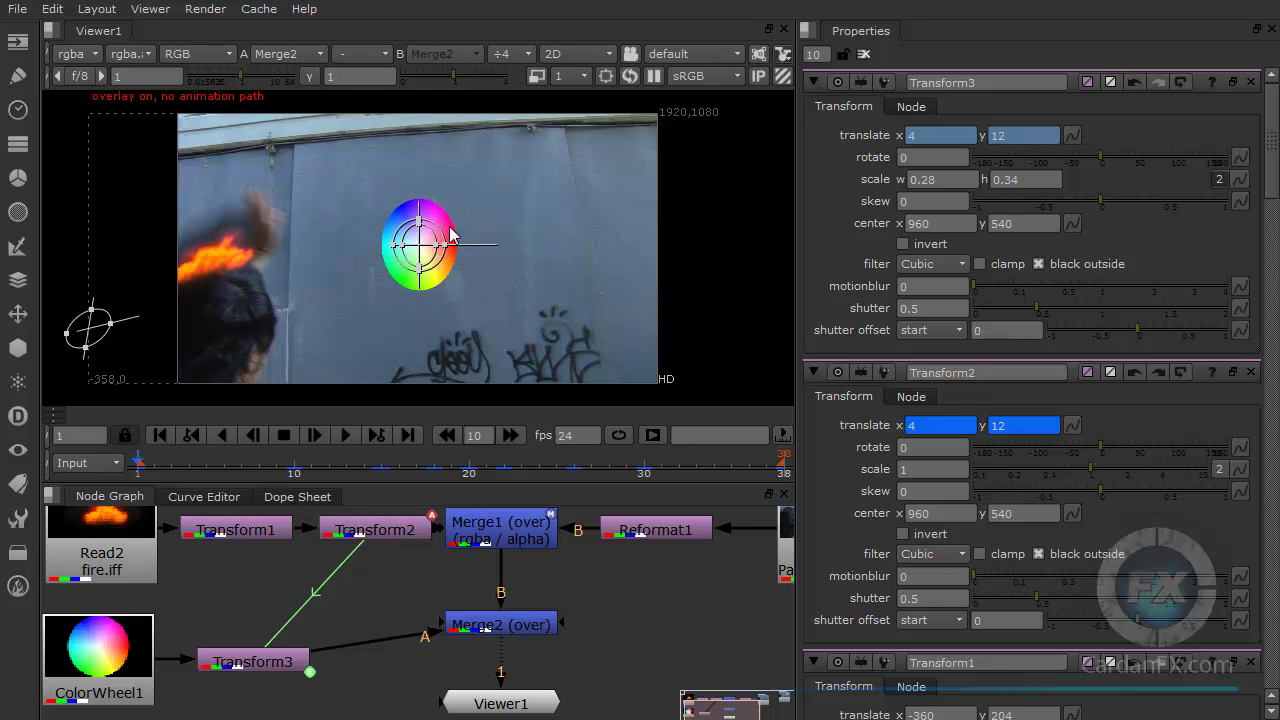
{"action": "key", "text": "o"}
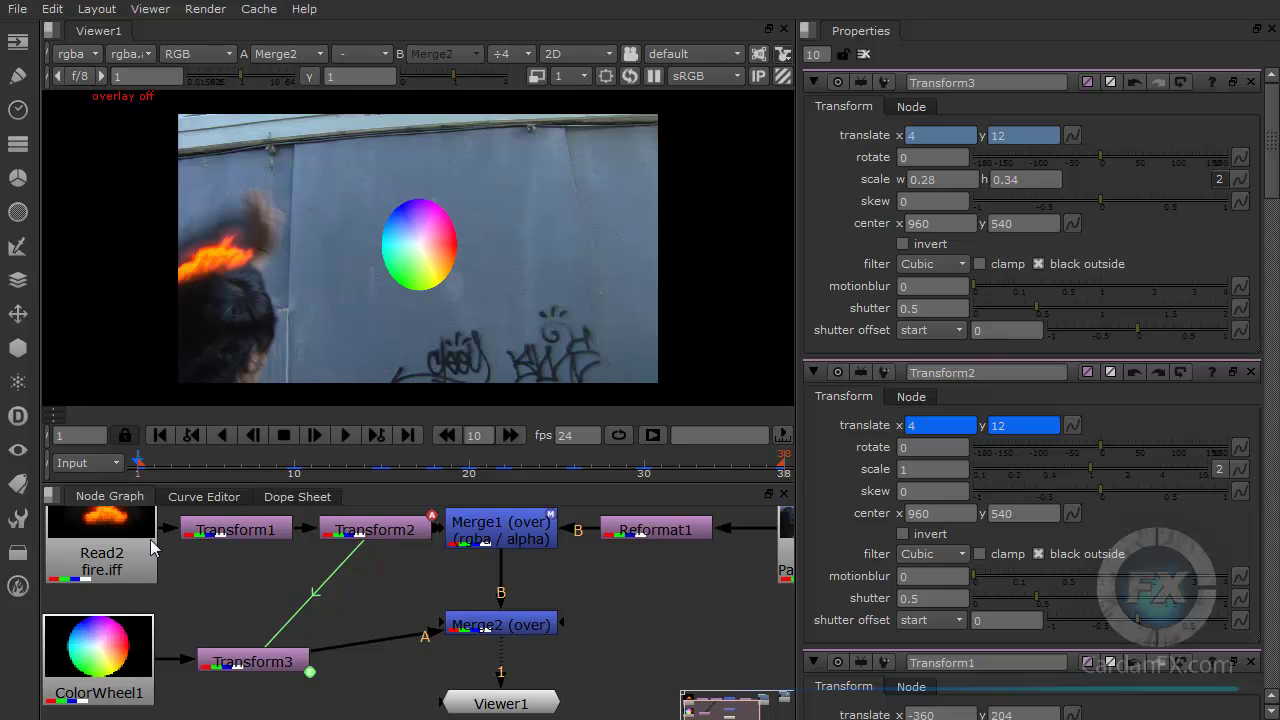
{"action": "left_click", "coordinate": [346, 436]}
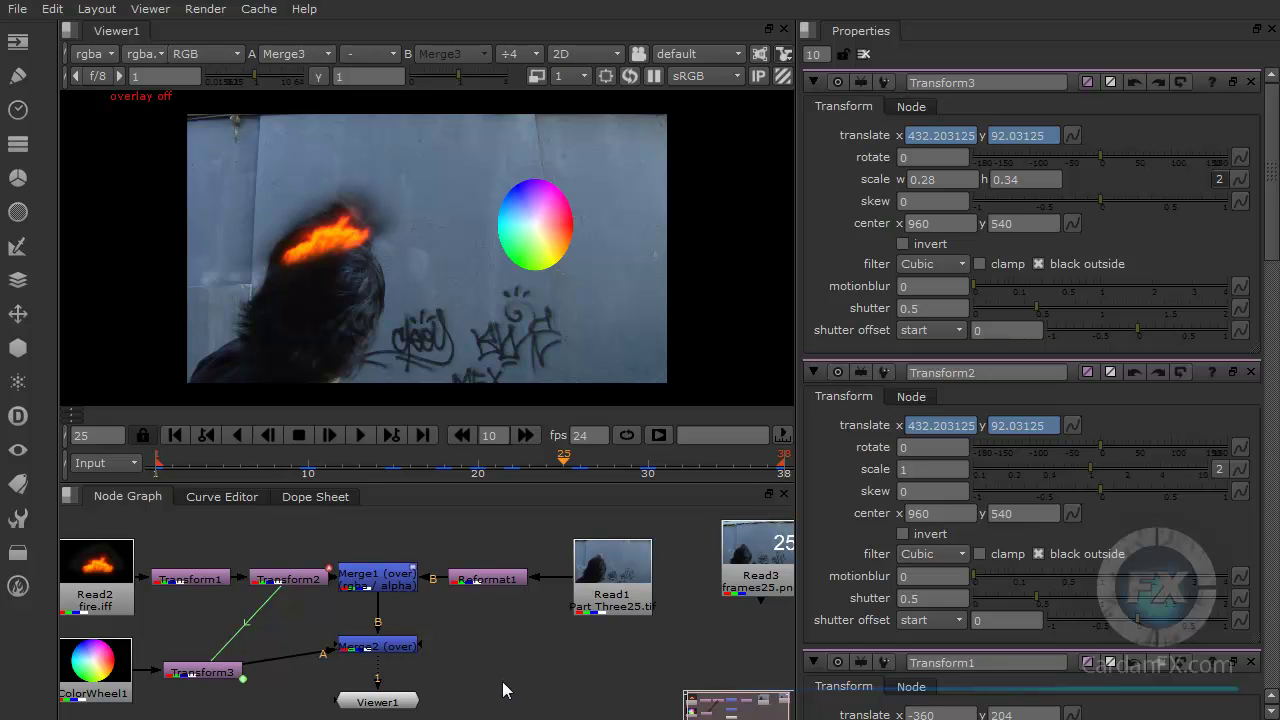
Step: Examine Transform2's translate x curve in the Curve Editor, comparing its keyframes with the image at frames 10, 20, 18 and 15
{"action": "left_click", "coordinate": [222, 497]}
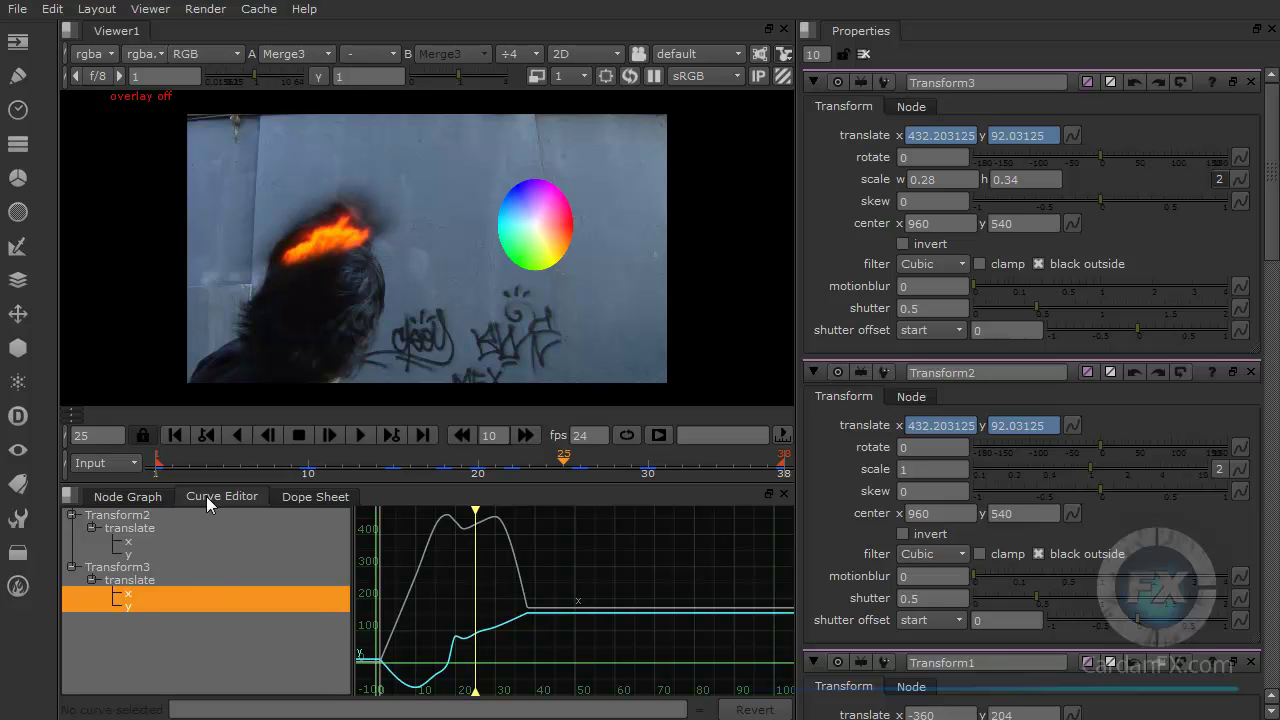
{"action": "left_click", "coordinate": [122, 527]}
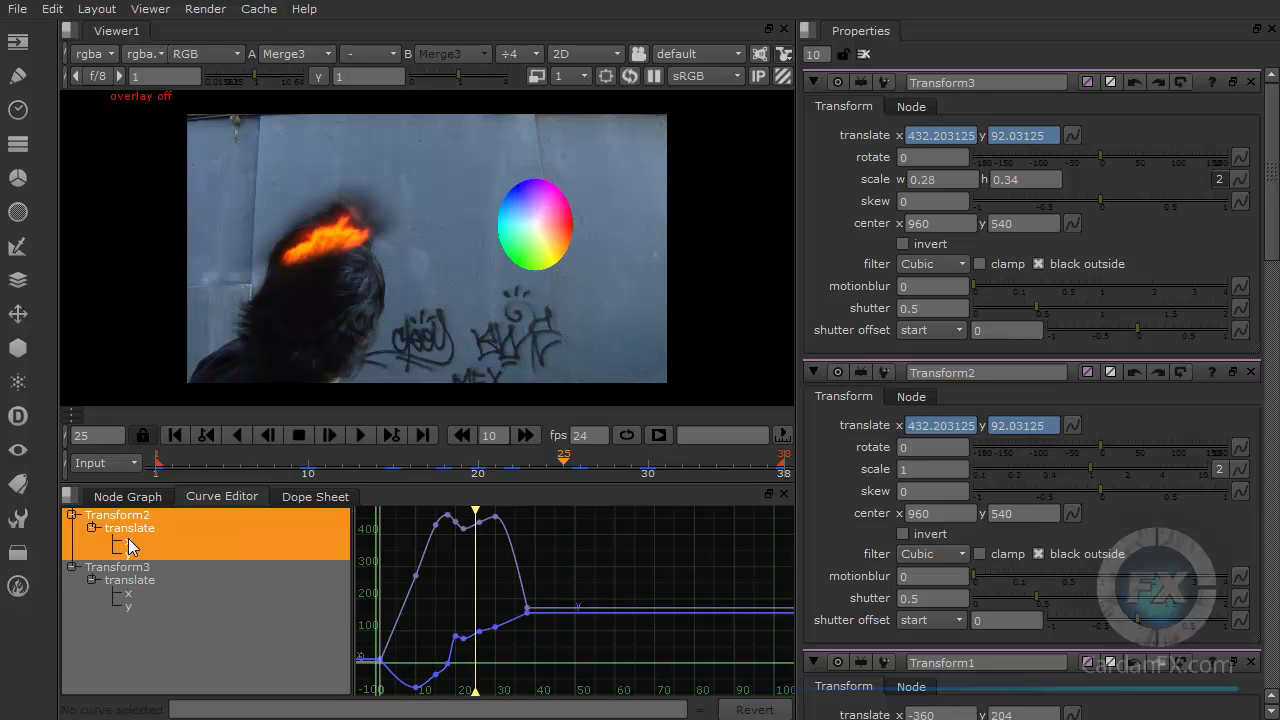
{"action": "left_click", "coordinate": [128, 541]}
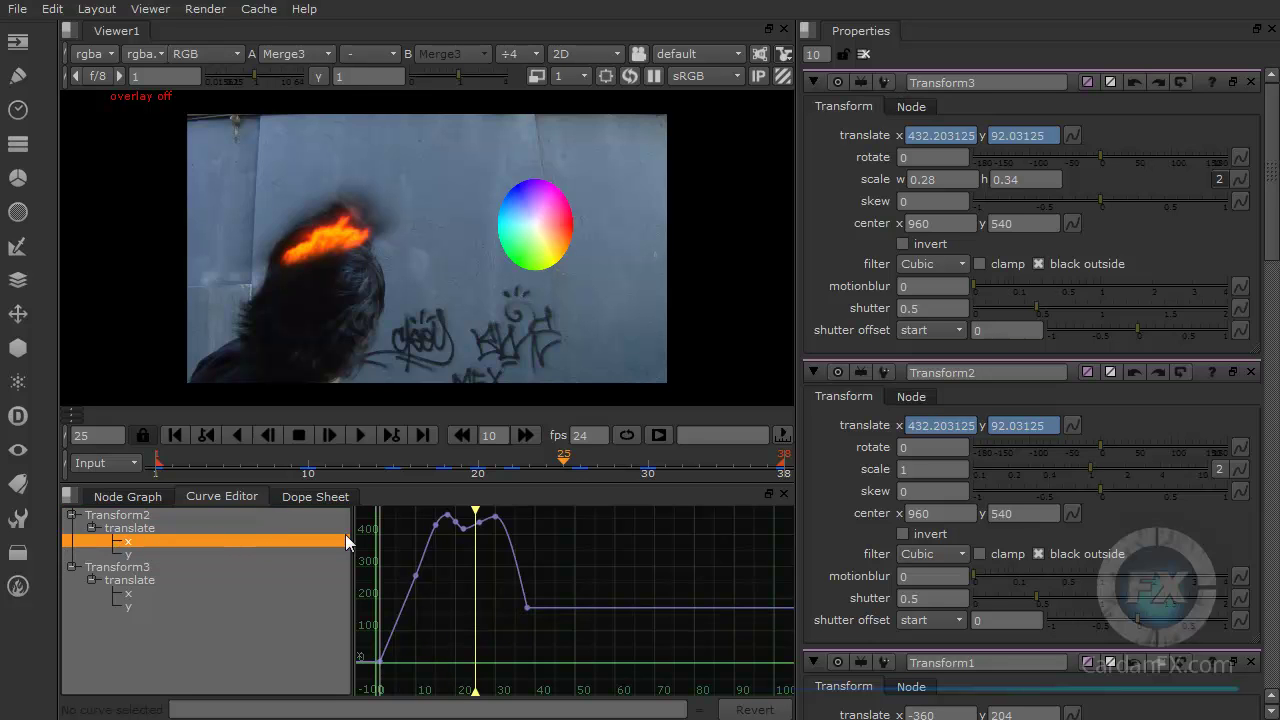
{"action": "left_click", "coordinate": [416, 575], "text": "ctrl+alt"}
{"action": "left_click", "coordinate": [305, 462]}
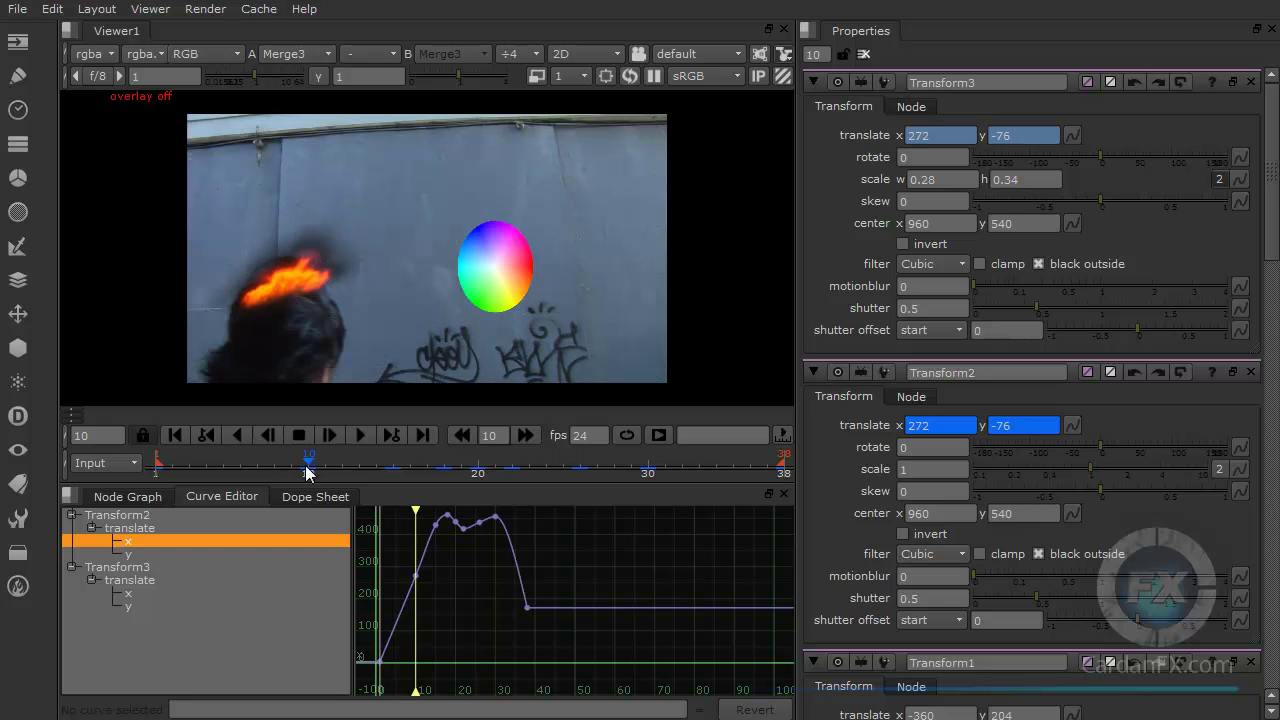
{"action": "scroll", "coordinate": [405, 590], "scroll_direction": "up", "scroll_amount": 5}
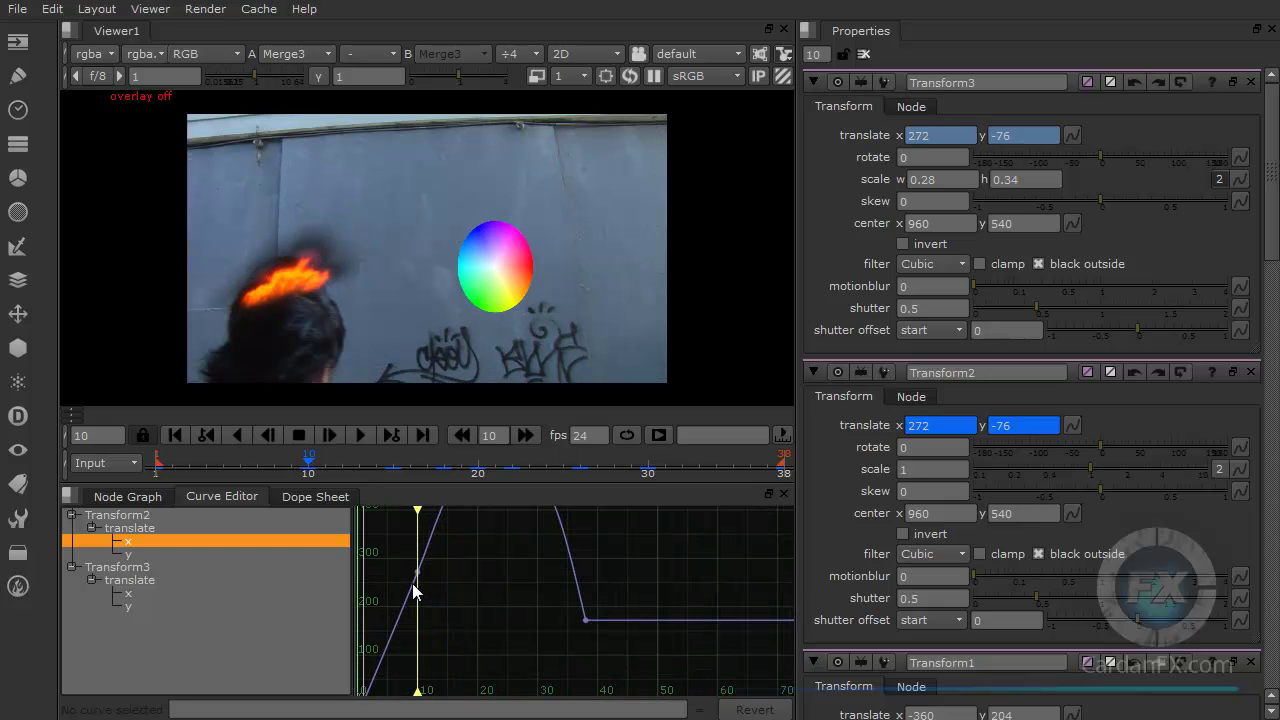
{"action": "left_click", "coordinate": [478, 463]}
{"action": "middle_click_drag", "start_coordinate": [488, 547], "coordinate": [544, 600]}
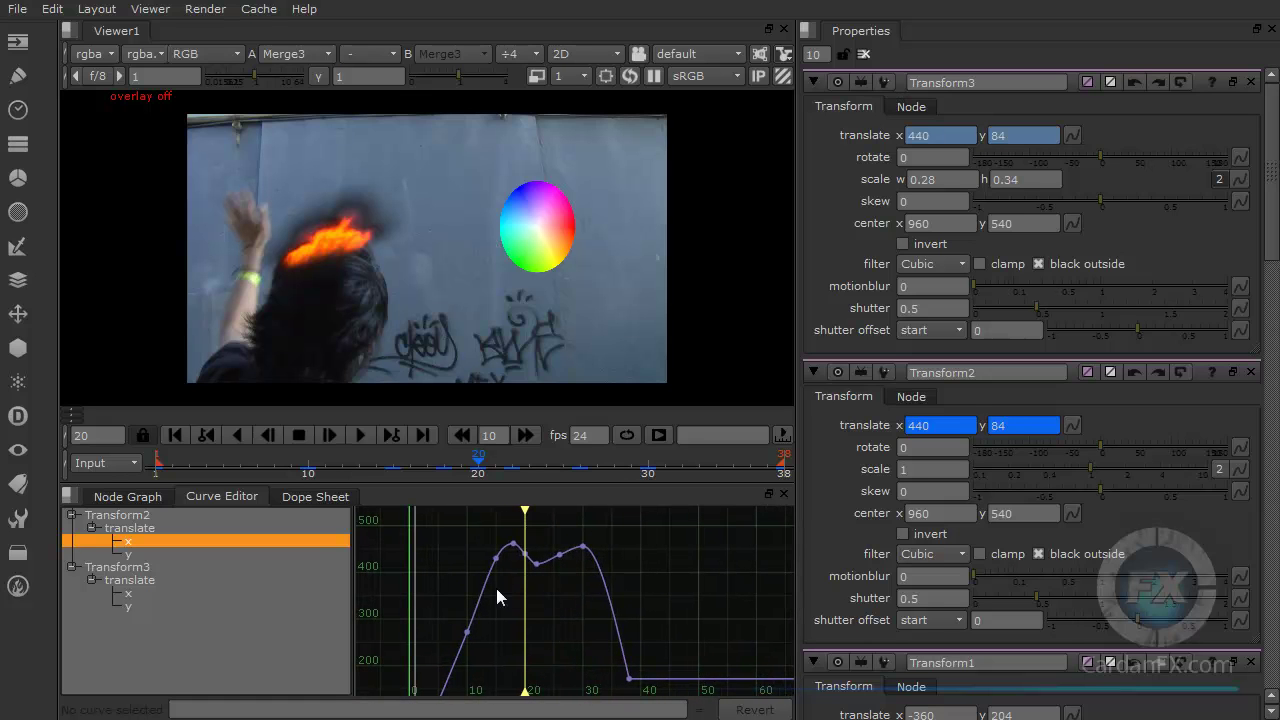
{"action": "left_click", "coordinate": [443, 470]}
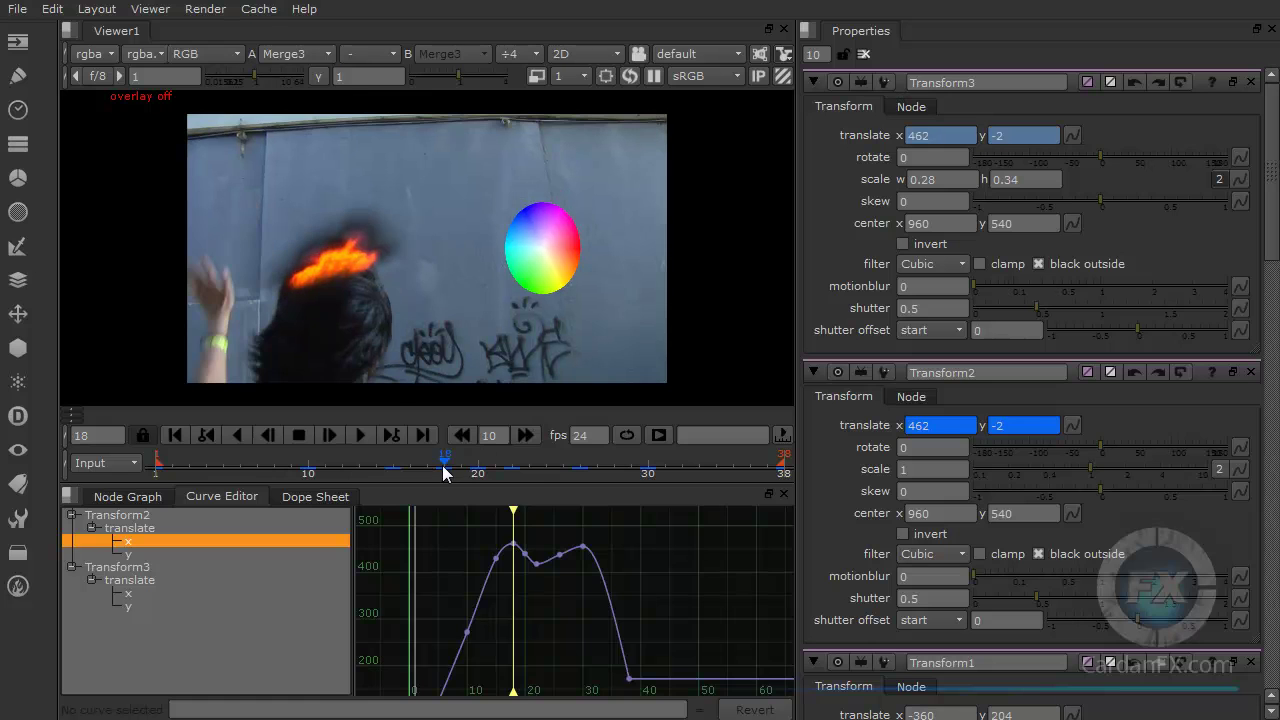
{"action": "left_click", "coordinate": [387, 465]}
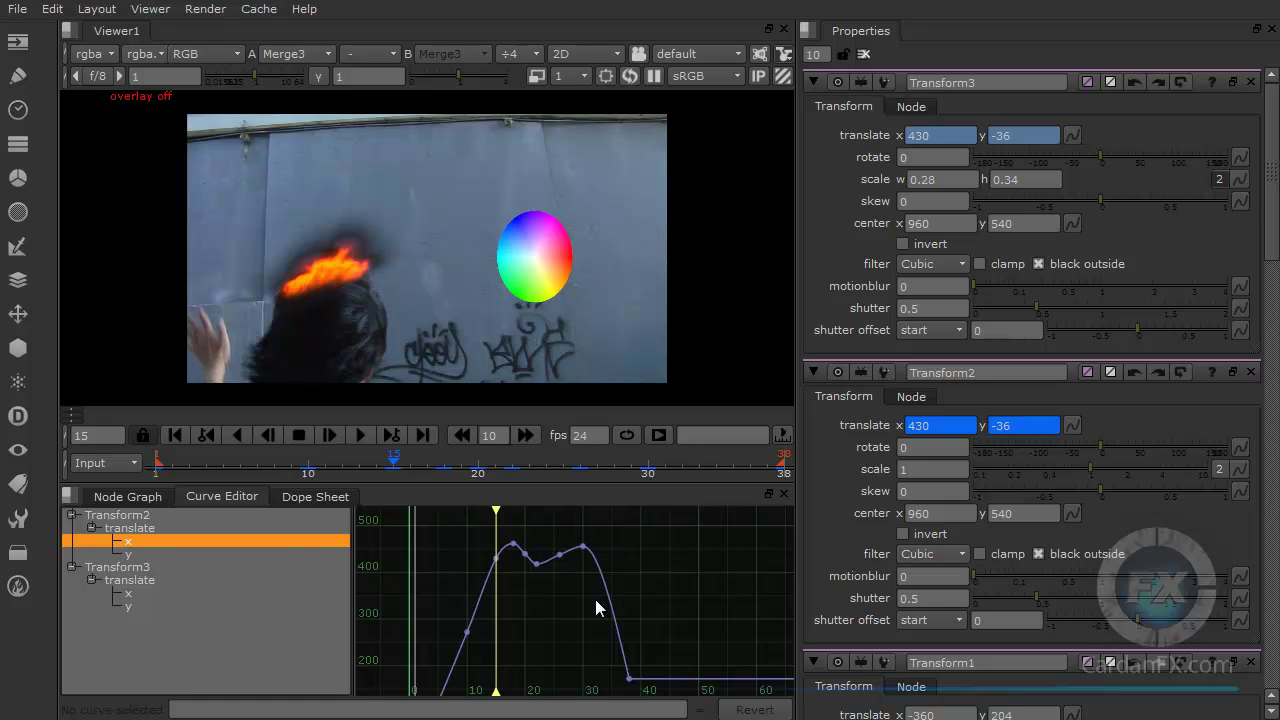
Step: Compare Transform3's linked translate x curve with Transform2's keyframed translate x curve
{"action": "left_click", "coordinate": [125, 594]}
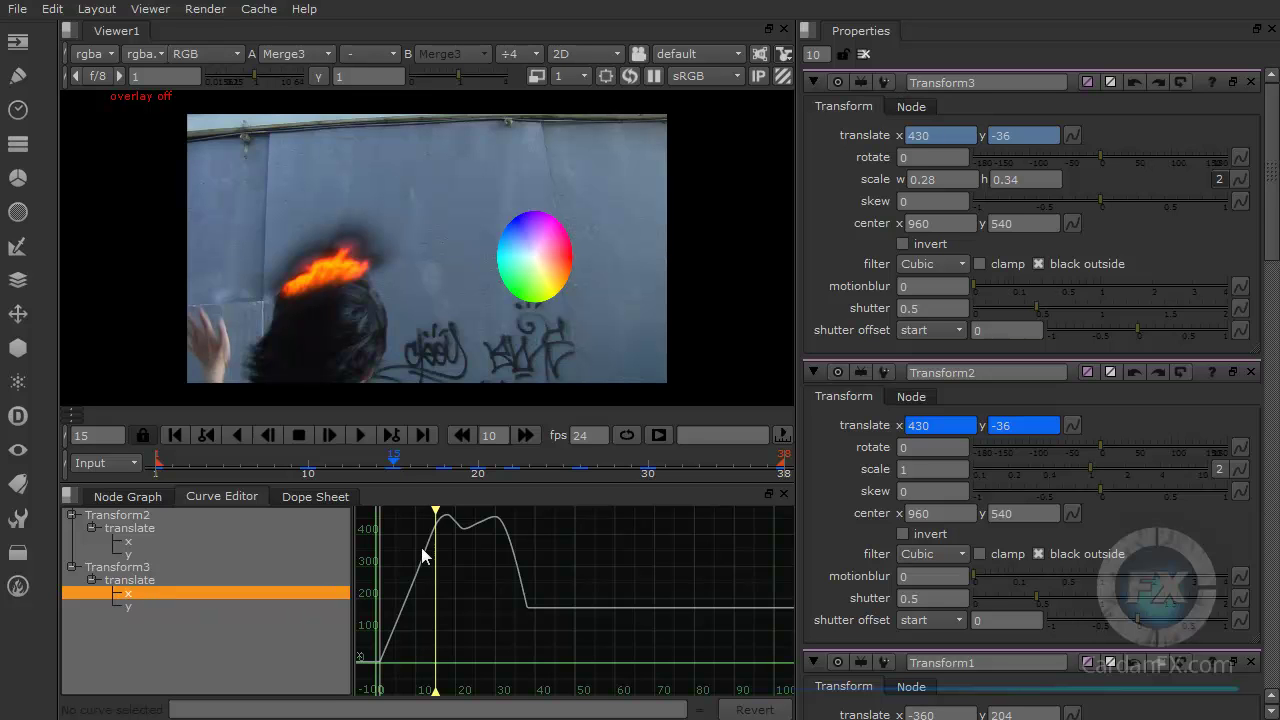
{"action": "left_click", "coordinate": [128, 541]}
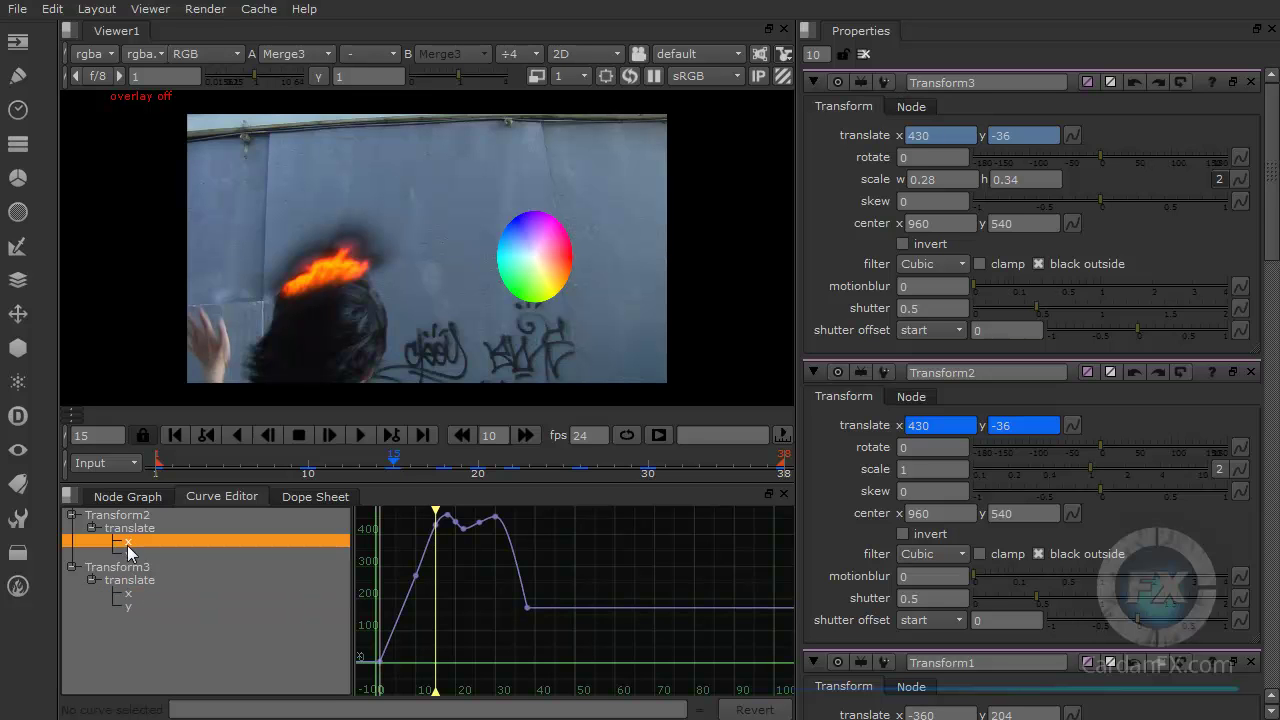
{"action": "left_click", "coordinate": [127, 595]}
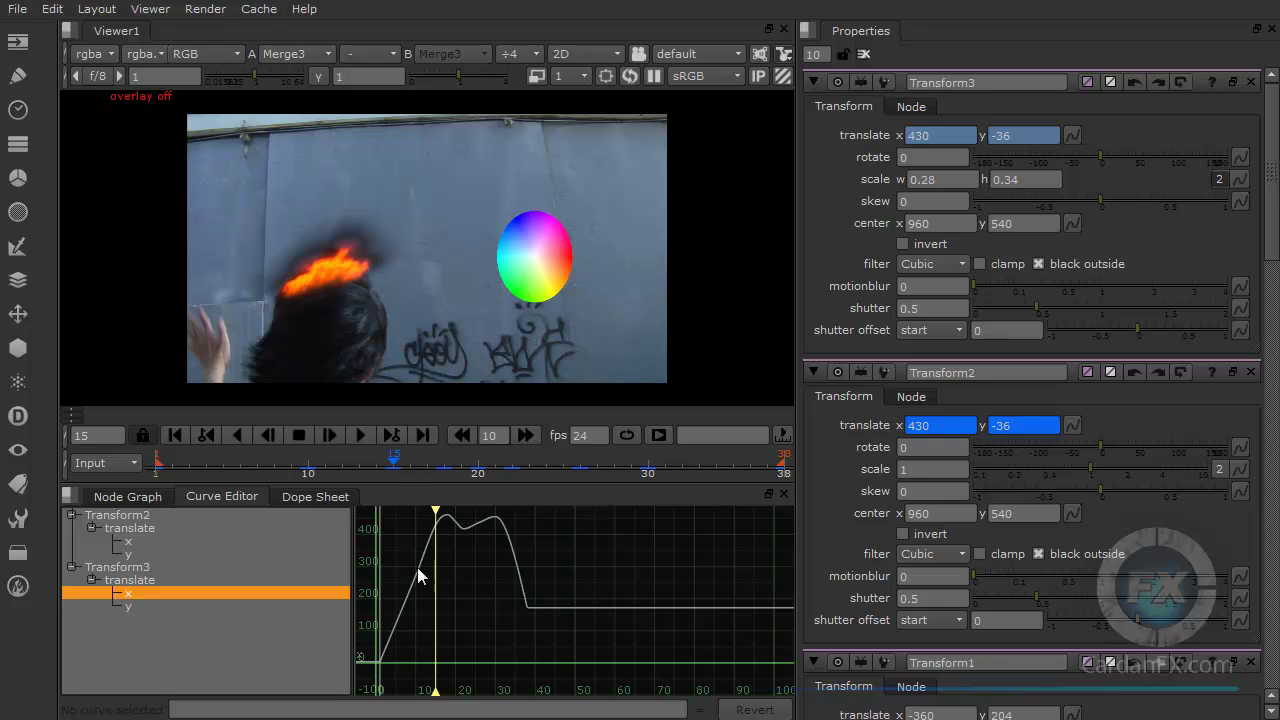
Step: Shift and reshape the keyframes of Transform2's translate x curve, bringing x to about 243 at frame 15, and return to the node graph
{"action": "left_click", "coordinate": [129, 542]}
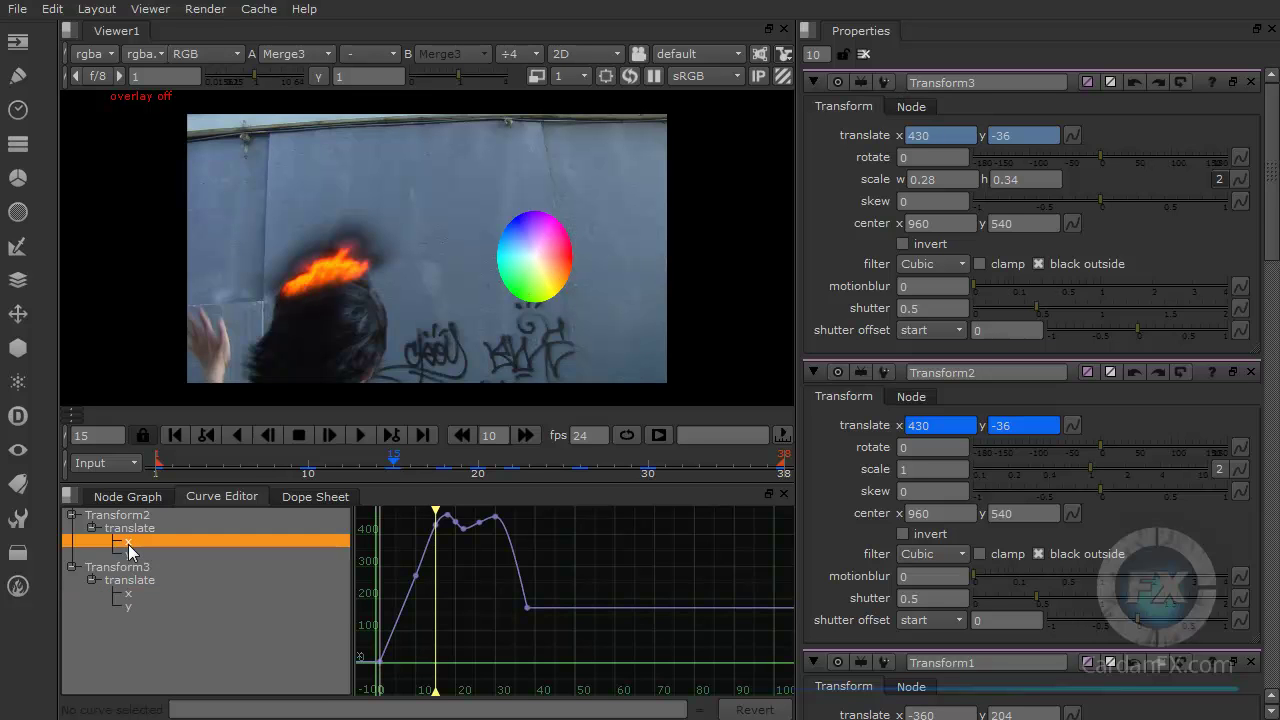
{"action": "left_click_drag", "start_coordinate": [582, 634], "coordinate": [425, 502]}
{"action": "left_click_drag", "start_coordinate": [466, 563], "coordinate": [483, 590]}
{"action": "left_click_drag", "start_coordinate": [591, 605], "coordinate": [516, 661]}
{"action": "left_click_drag", "start_coordinate": [535, 614], "coordinate": [500, 629]}
{"action": "left_click", "coordinate": [505, 543]}
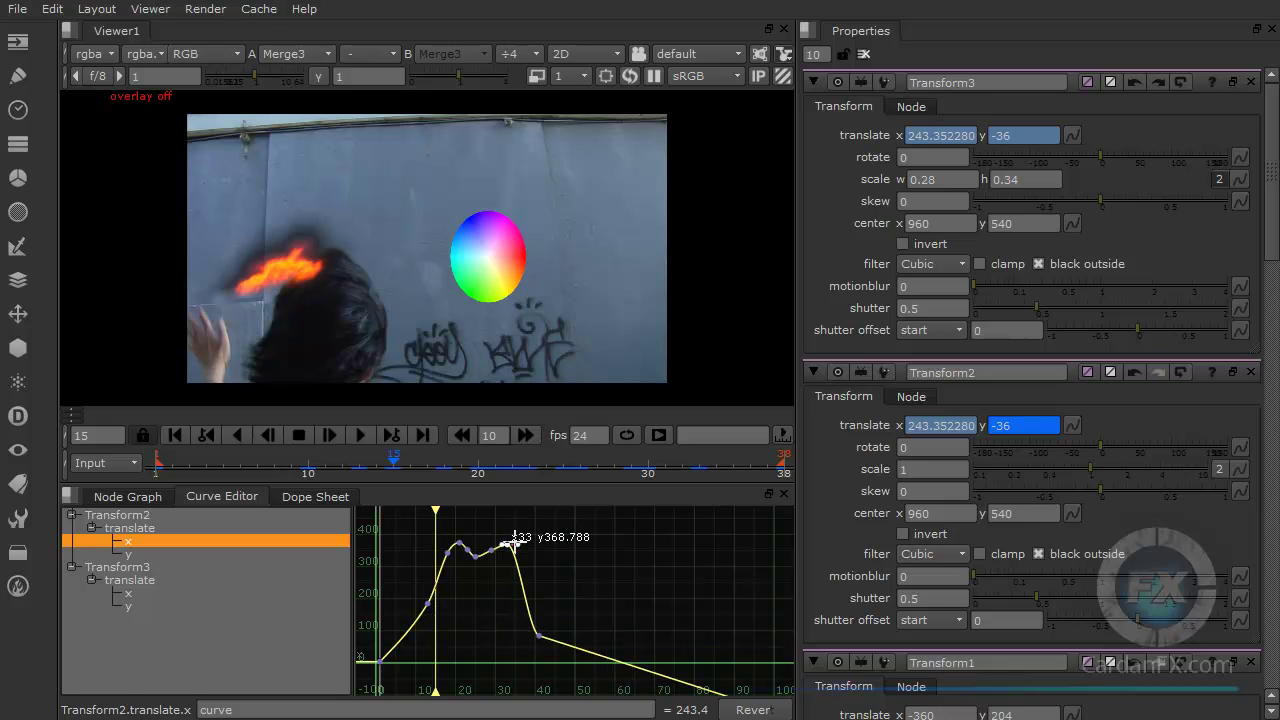
{"action": "mouse_move", "coordinate": [525, 556]}
{"action": "left_mouse_down"}
{"action": "mouse_move", "coordinate": [583, 566]}
{"action": "mouse_move", "coordinate": [520, 560]}
{"action": "left_mouse_up"}
{"action": "left_click_drag", "start_coordinate": [518, 548], "coordinate": [580, 572]}
{"action": "left_click", "coordinate": [114, 497]}
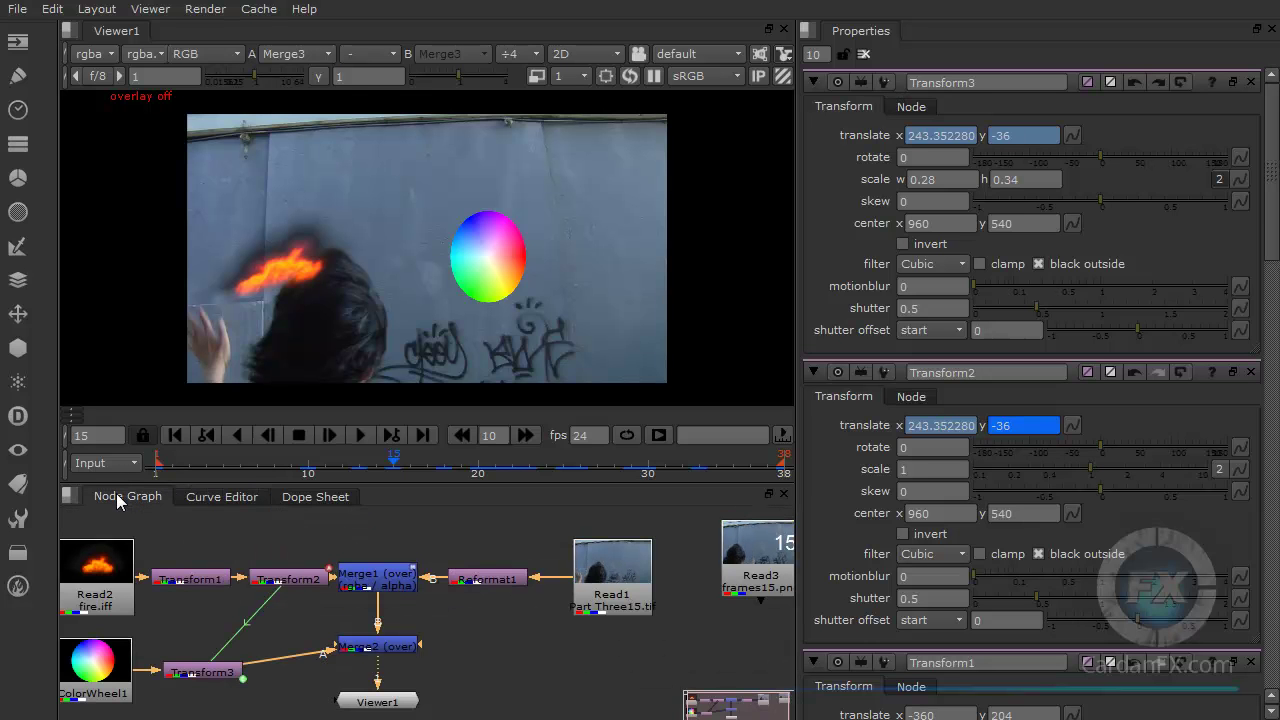